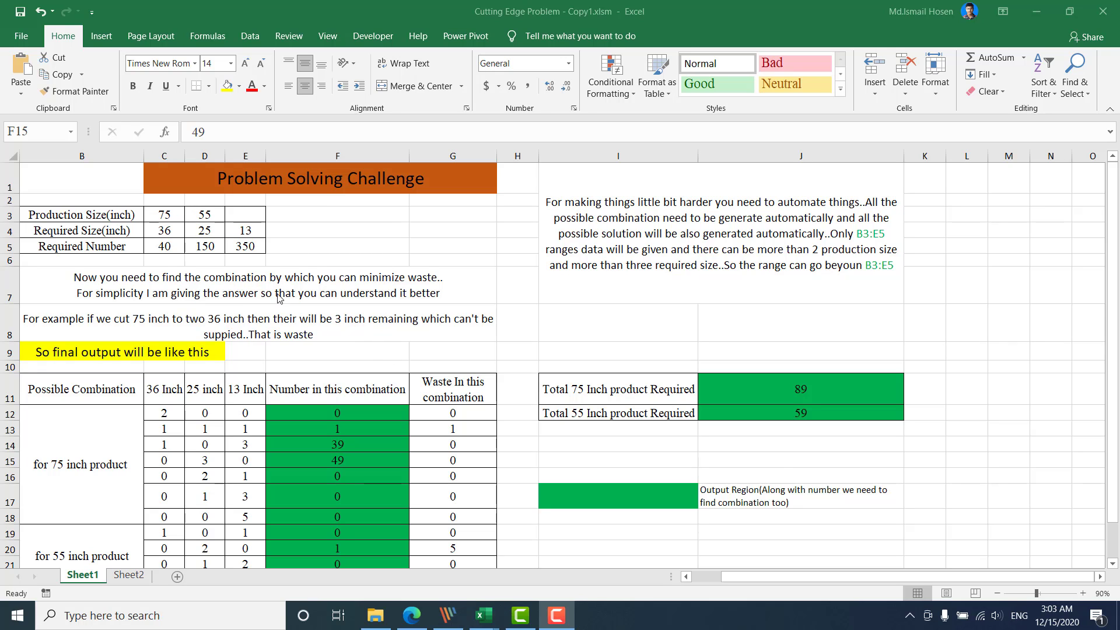
Review the problem statement, the 75-inch waste example and the expected output table on Sheet1.
{"action": "scroll", "coordinate": [277, 297], "scroll_direction": "down", "scroll_amount": 3}
{"action": "scroll", "coordinate": [274, 293], "scroll_direction": "up", "scroll_amount": 3}
{"action": "left_click", "coordinate": [150, 290]}
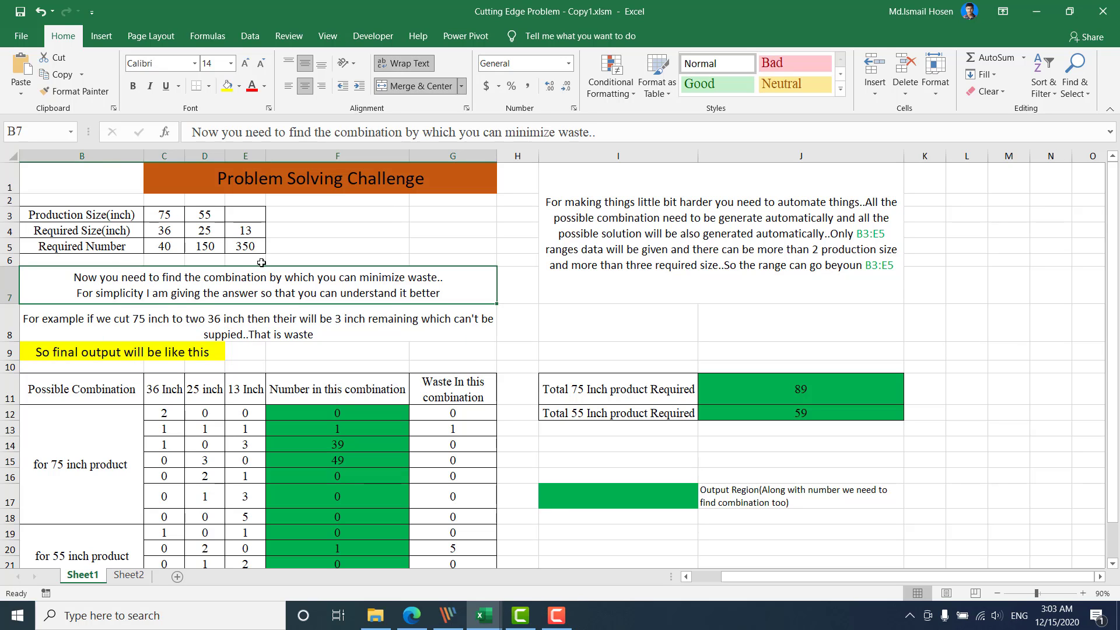
{"action": "left_click", "coordinate": [283, 236]}
{"action": "left_click", "coordinate": [412, 324]}
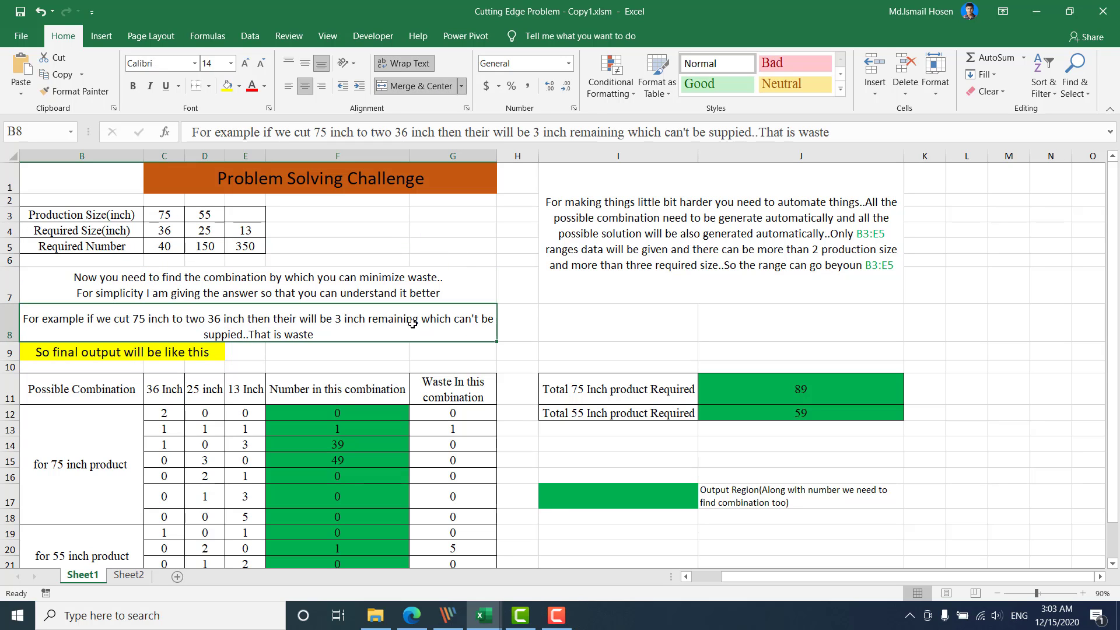
{"action": "scroll", "coordinate": [412, 324], "scroll_direction": "down", "scroll_amount": 2}
{"action": "scroll", "coordinate": [527, 288], "scroll_direction": "up", "scroll_amount": 2}
{"action": "left_click", "coordinate": [479, 227]}
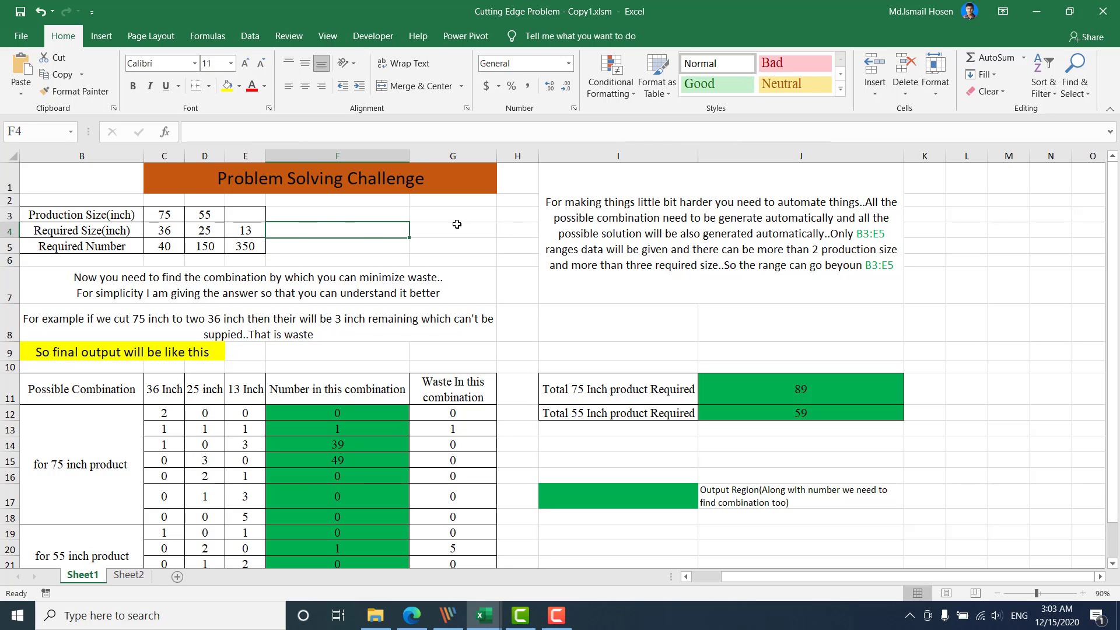
Examine the production sizes, required sizes and required numbers in the input table C3:E5.
{"action": "left_click", "coordinate": [201, 213]}
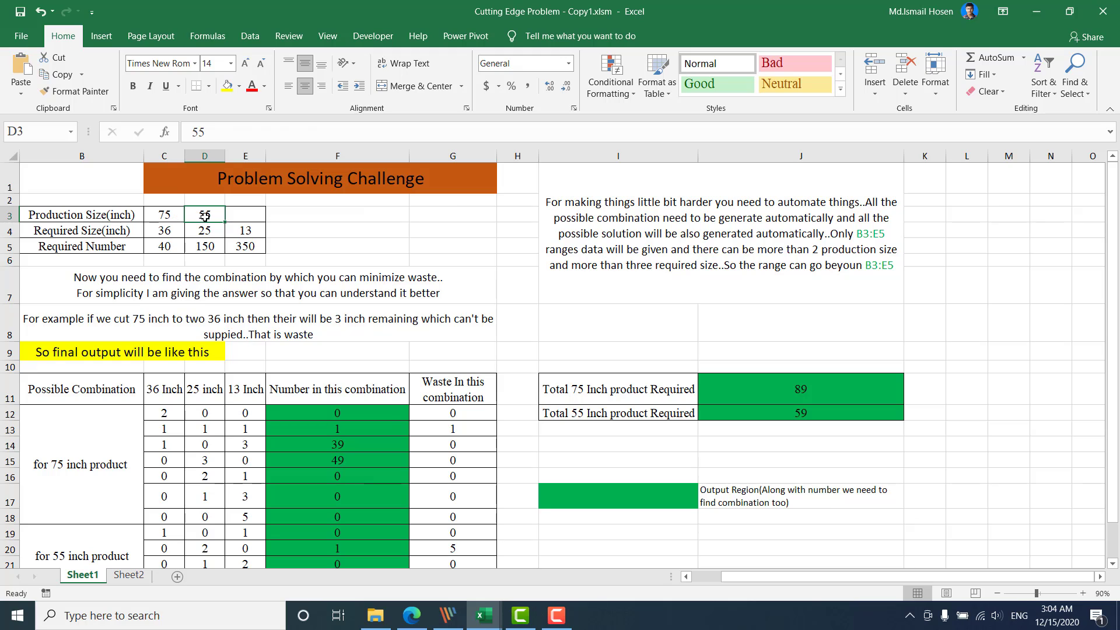
{"action": "left_click_drag", "start_coordinate": [120, 216], "coordinate": [204, 216]}
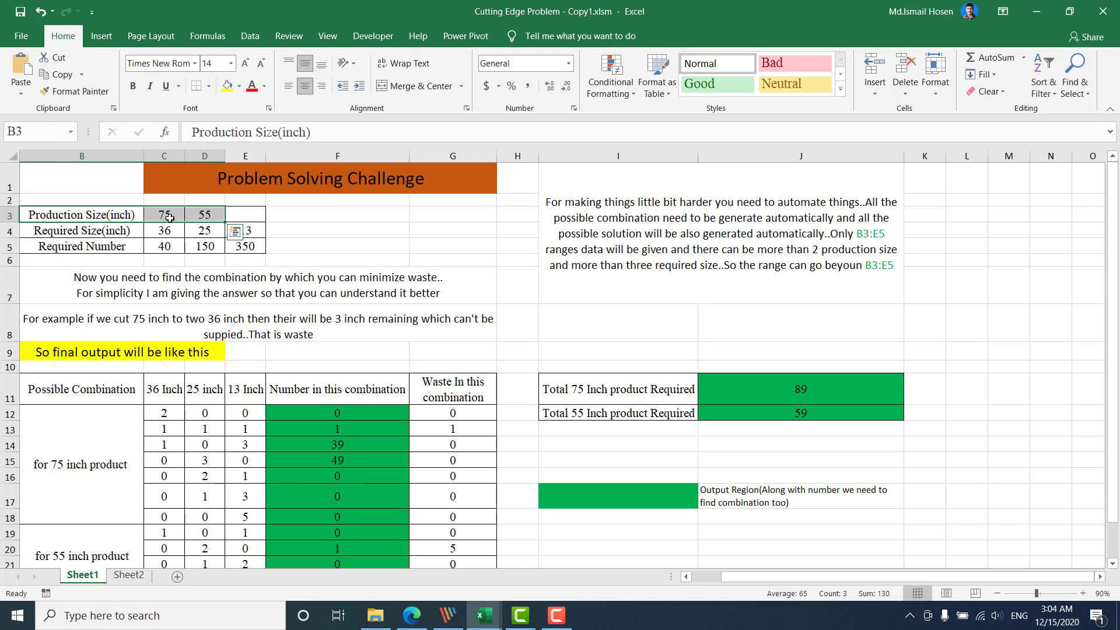
{"action": "left_click", "coordinate": [203, 219]}
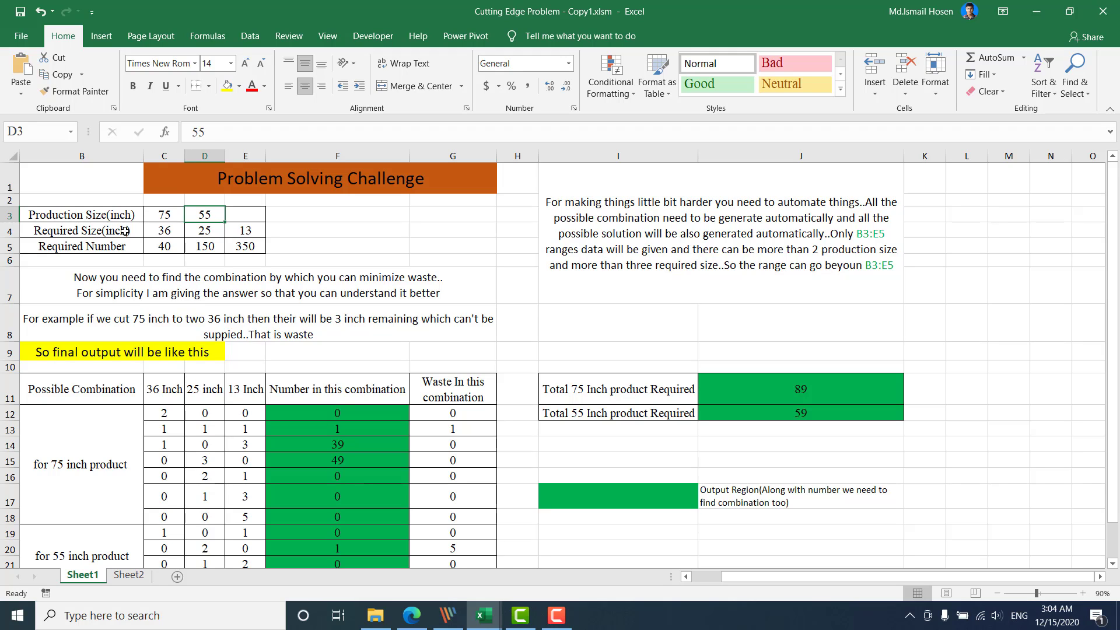
{"action": "left_click", "coordinate": [163, 230]}
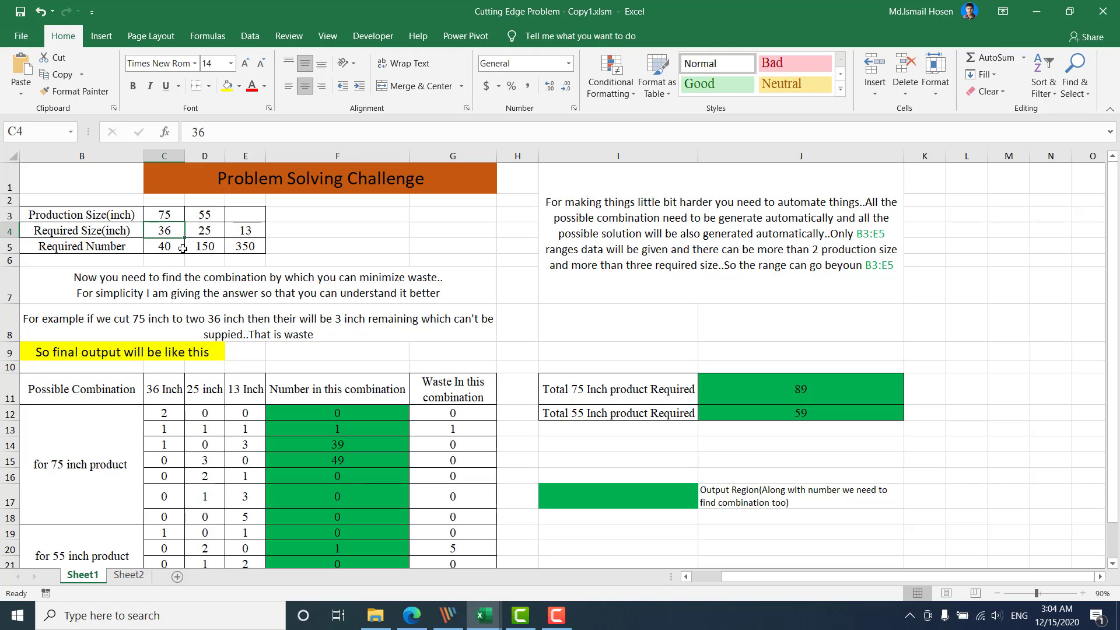
{"action": "left_click", "coordinate": [164, 247]}
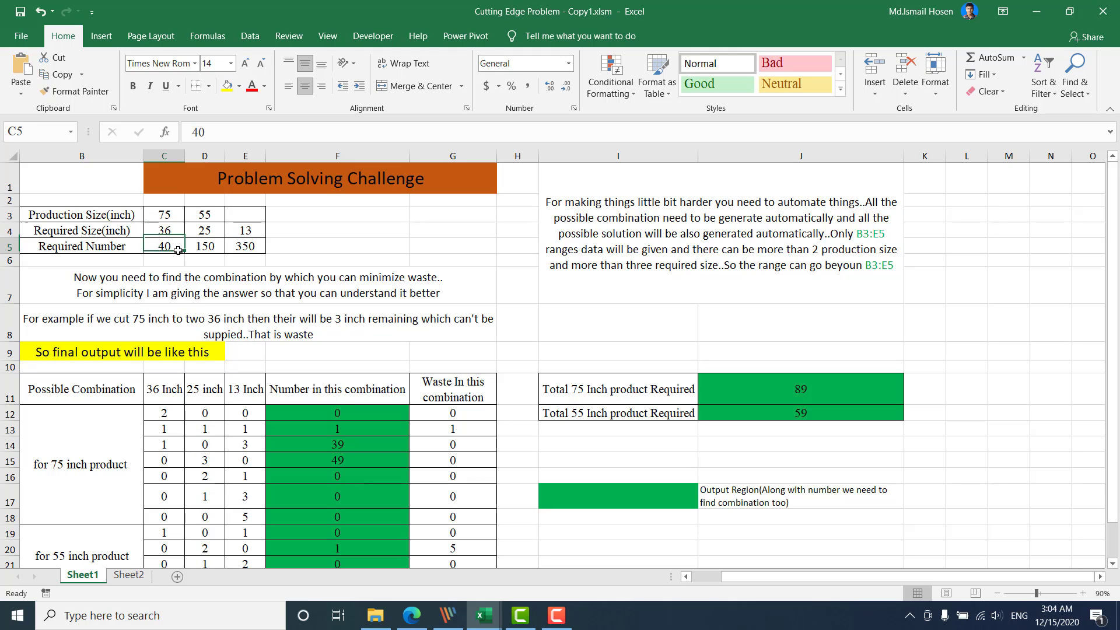
{"action": "left_click", "coordinate": [210, 234]}
{"action": "left_click", "coordinate": [211, 247]}
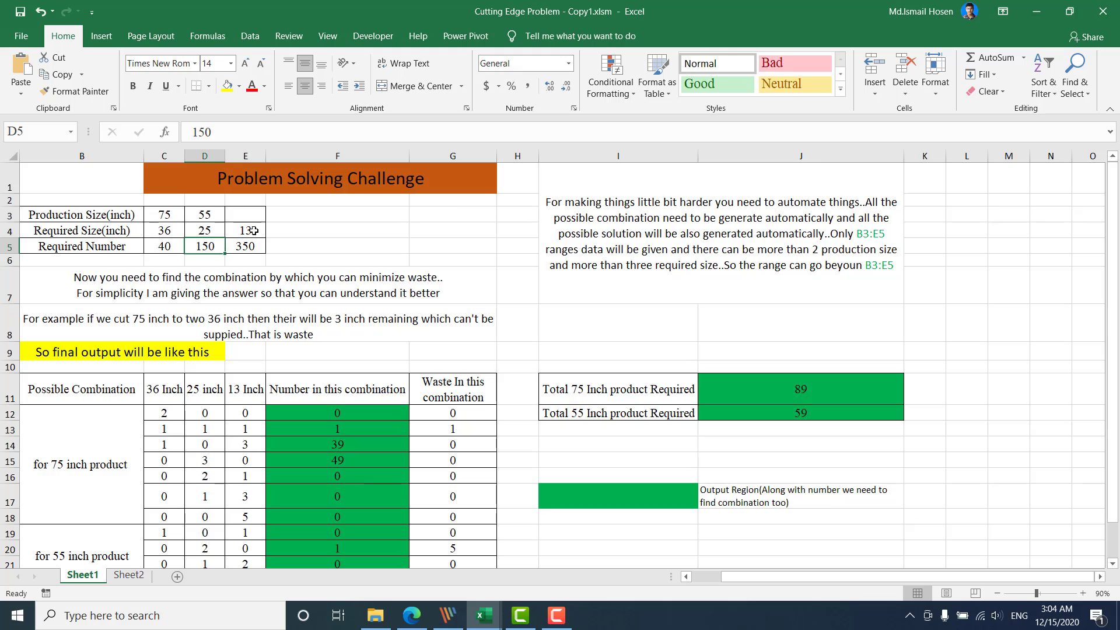
{"action": "left_click", "coordinate": [254, 230]}
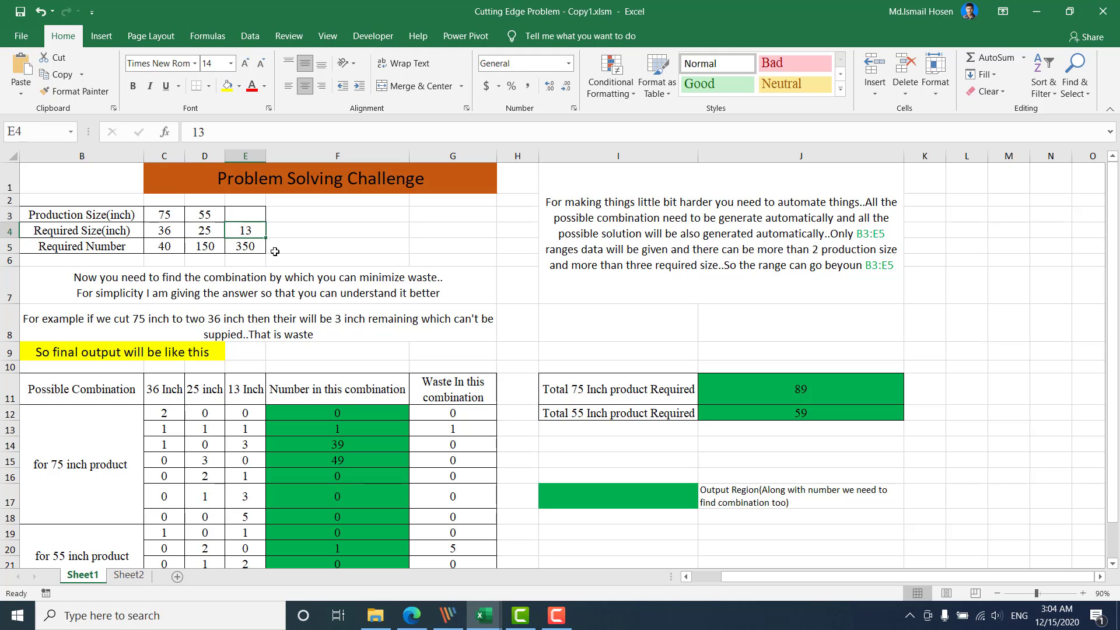
{"action": "left_click", "coordinate": [255, 249]}
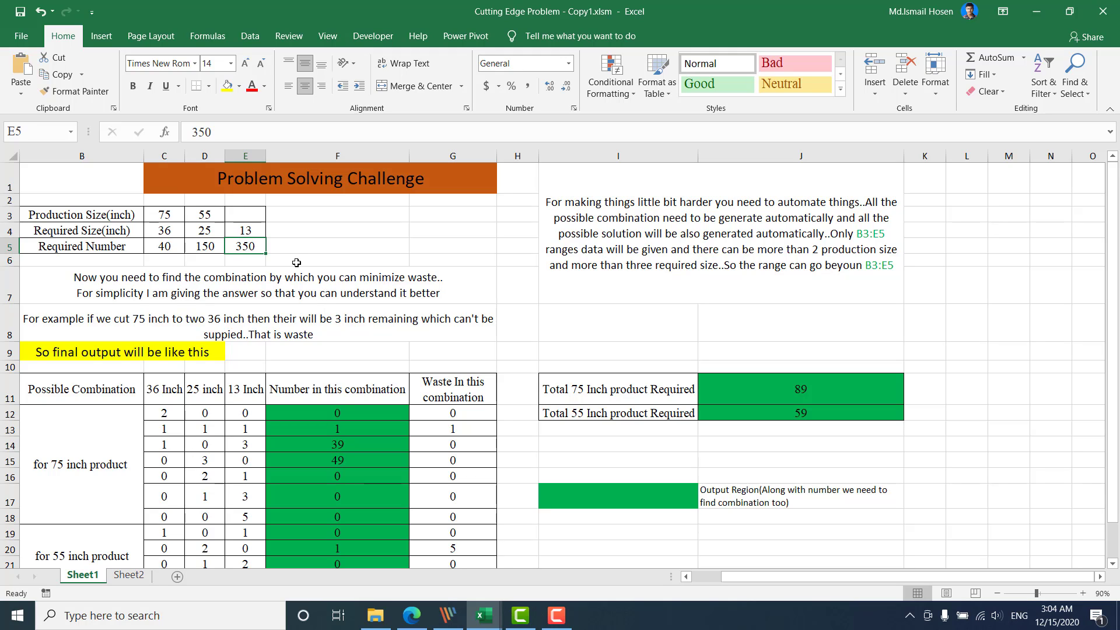
{"action": "left_click_drag", "start_coordinate": [176, 245], "coordinate": [260, 245]}
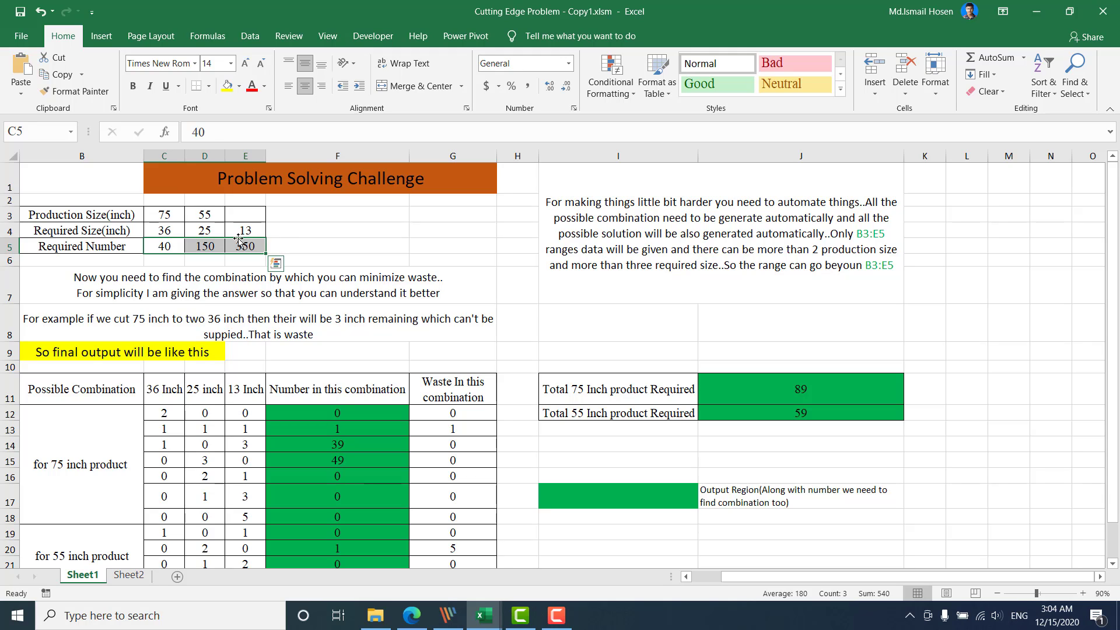
{"action": "left_click", "coordinate": [162, 215]}
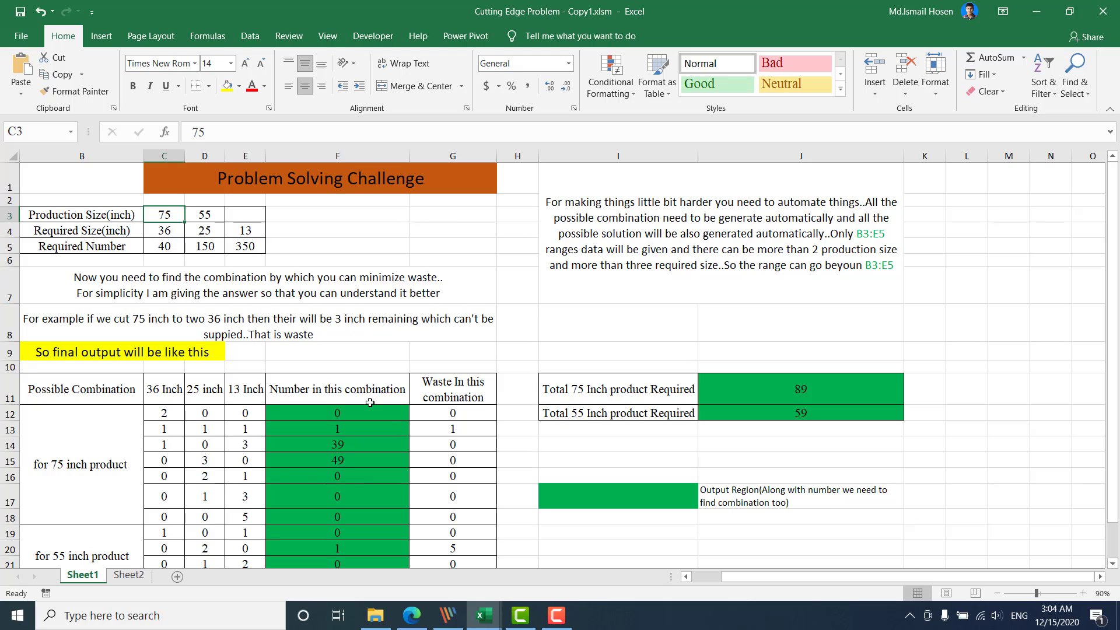
Set the number in this combination to 1 in F12 and fill it down through F22 for all combinations.
{"action": "left_click_drag", "start_coordinate": [164, 418], "coordinate": [257, 416]}
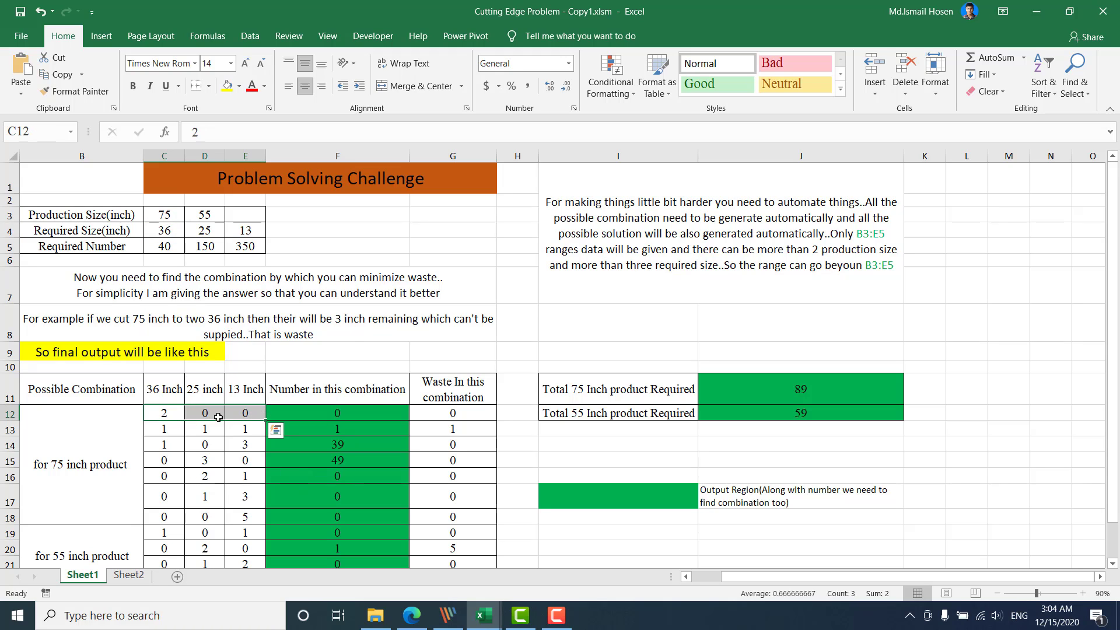
{"action": "left_click", "coordinate": [331, 413]}
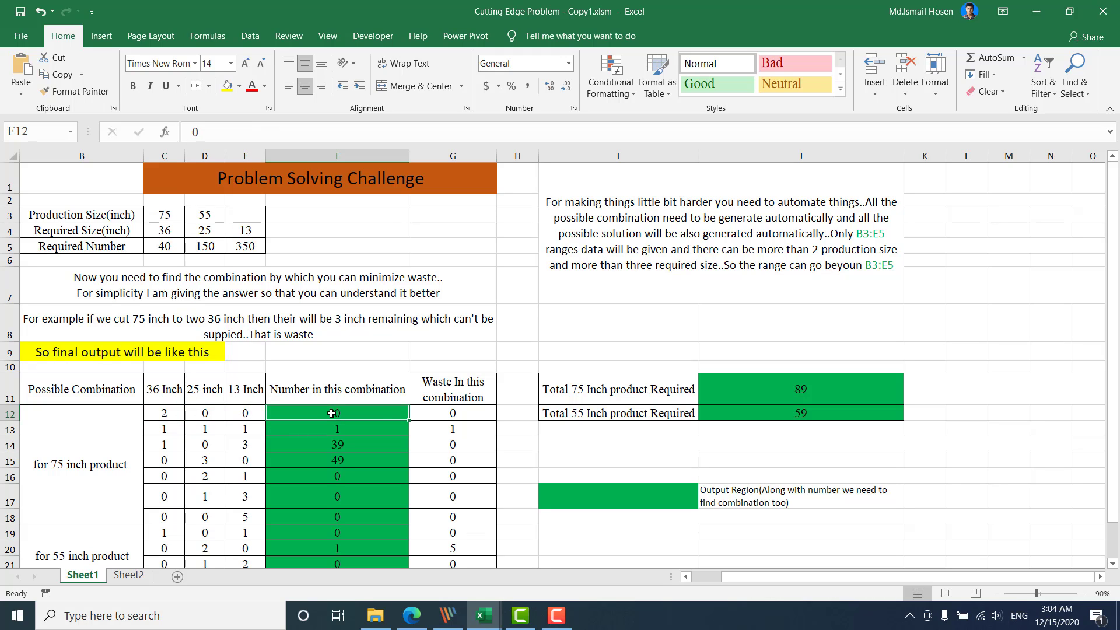
{"action": "type", "text": "1"}
{"action": "key", "text": "Return"}
{"action": "scroll", "coordinate": [417, 404], "scroll_direction": "down", "scroll_amount": 2}
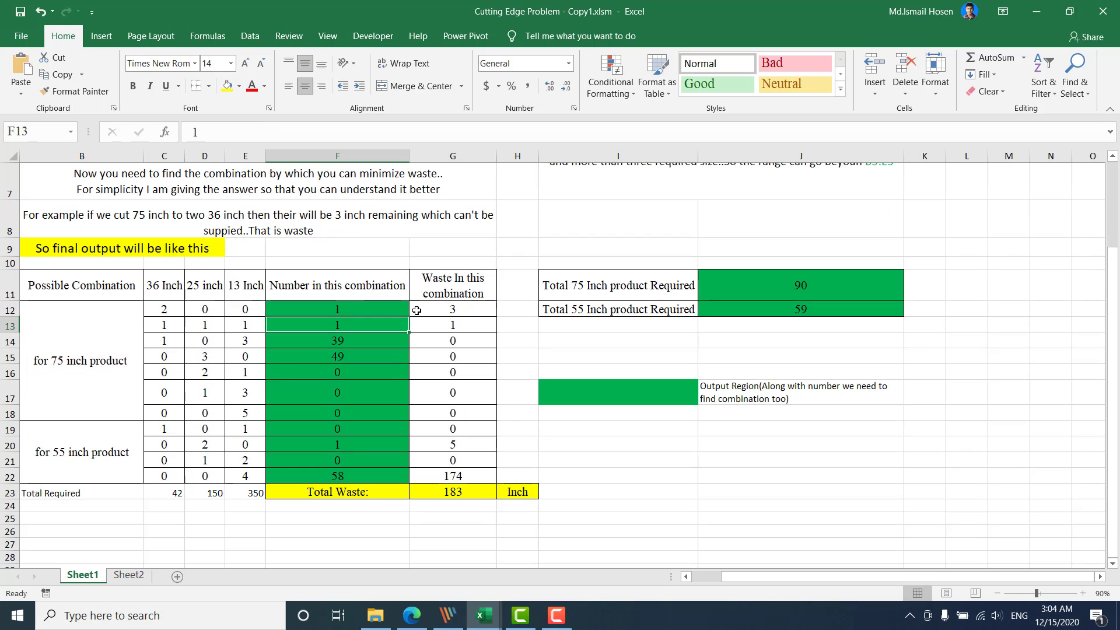
{"action": "left_click", "coordinate": [403, 309]}
{"action": "left_click_drag", "start_coordinate": [409, 316], "coordinate": [402, 478]}
{"action": "scroll", "coordinate": [332, 398], "scroll_direction": "up", "scroll_amount": 2}
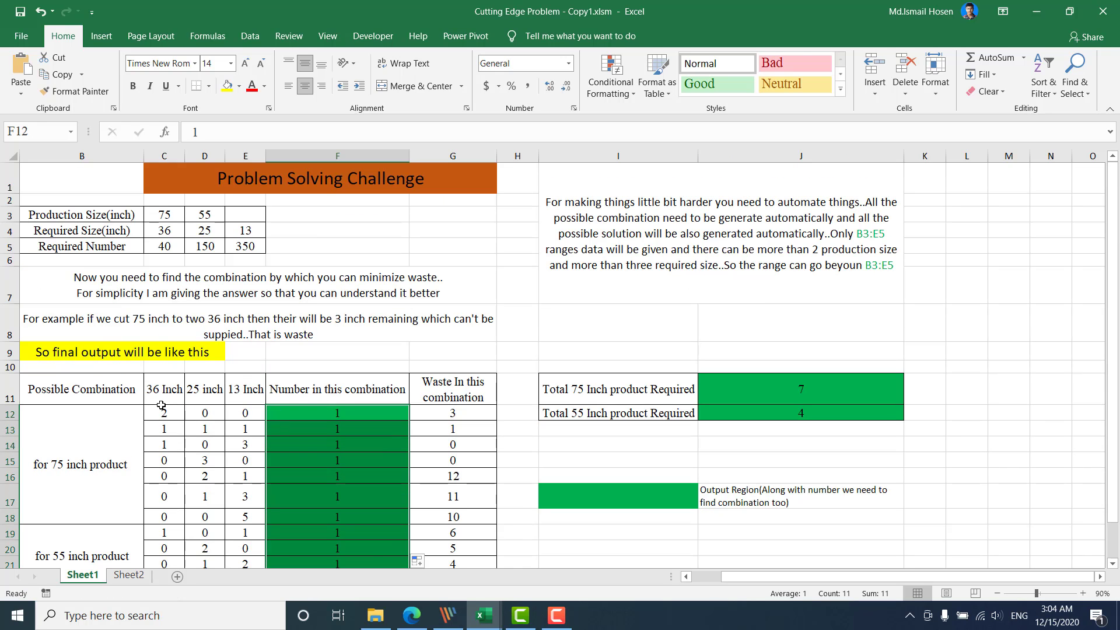
Examine how the waste in G12 derives from the 75-inch size, the cut counts in C12:E12 and the number in F12.
{"action": "left_click", "coordinate": [156, 221]}
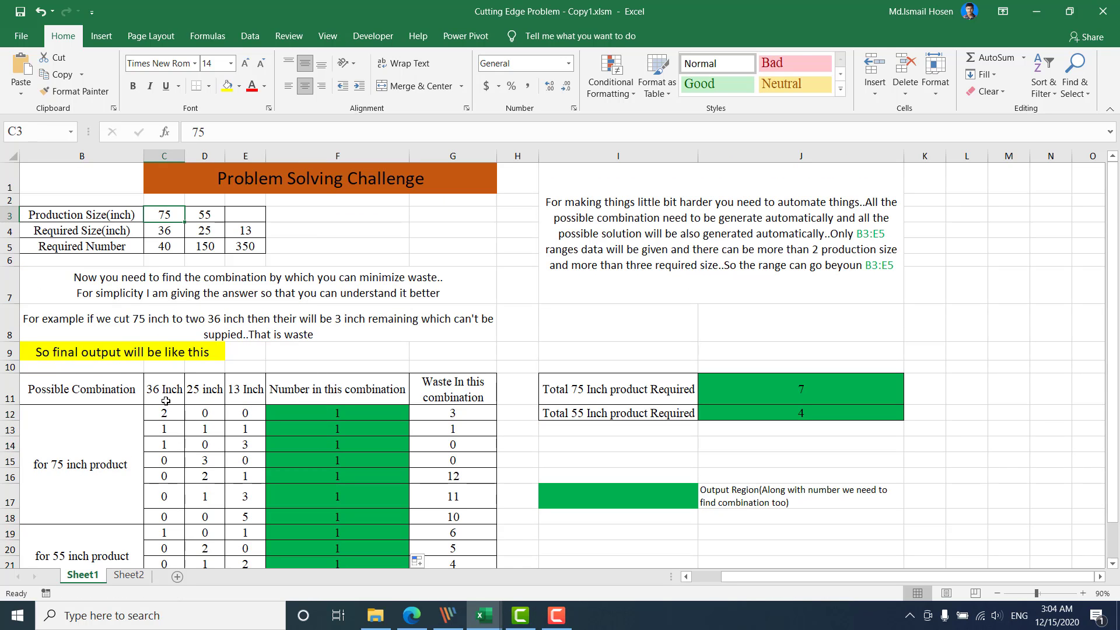
{"action": "left_click_drag", "start_coordinate": [165, 413], "coordinate": [402, 413]}
{"action": "left_click", "coordinate": [204, 430]}
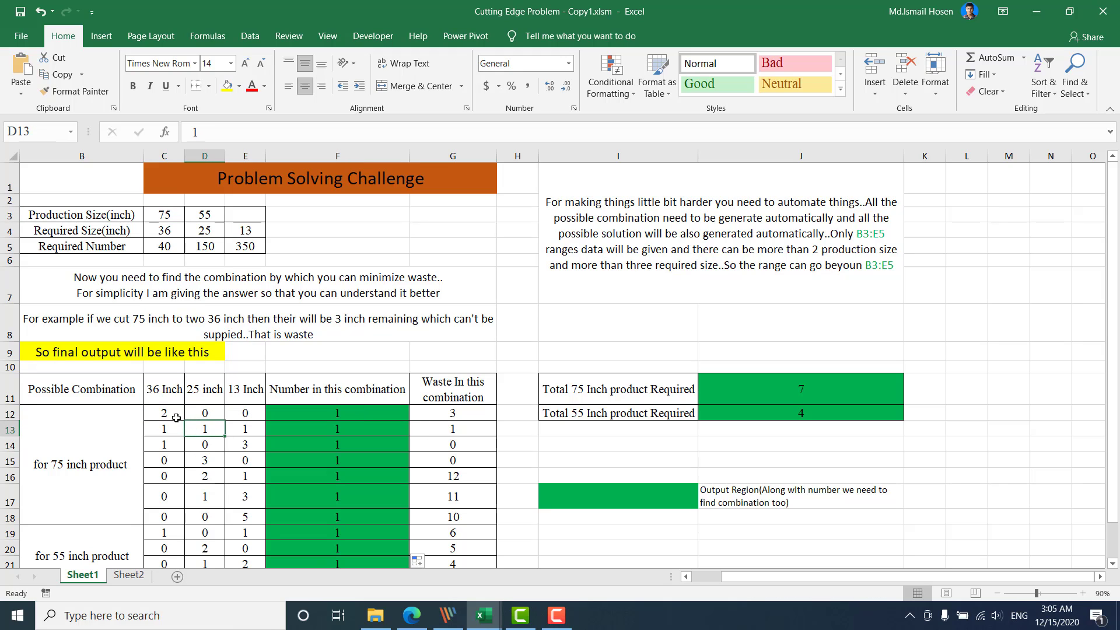
{"action": "left_click", "coordinate": [167, 413]}
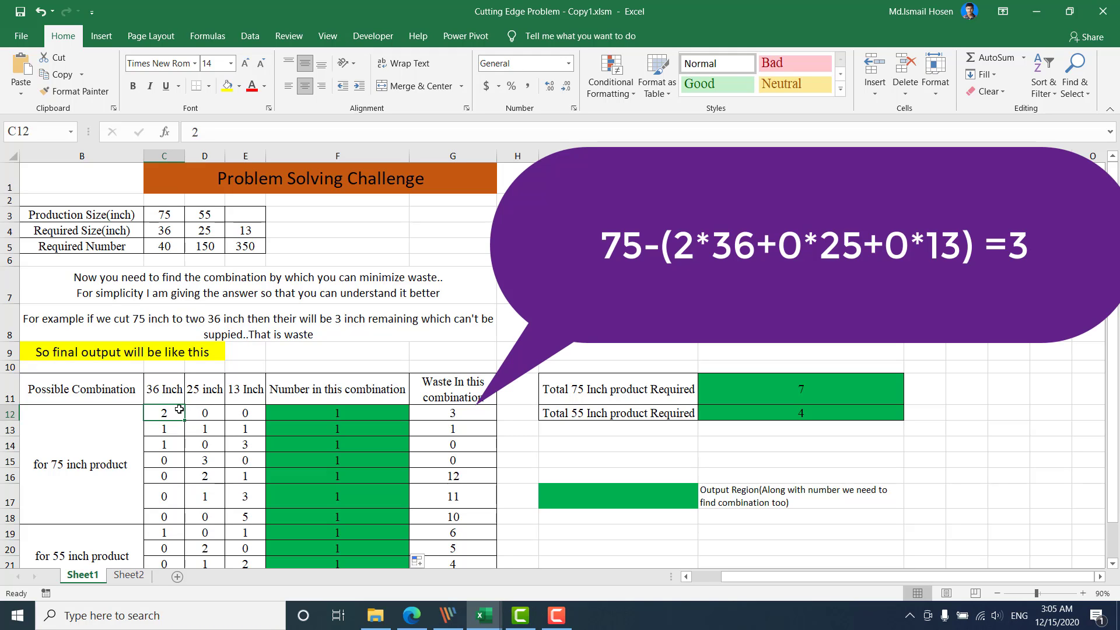
{"action": "left_click", "coordinate": [453, 411]}
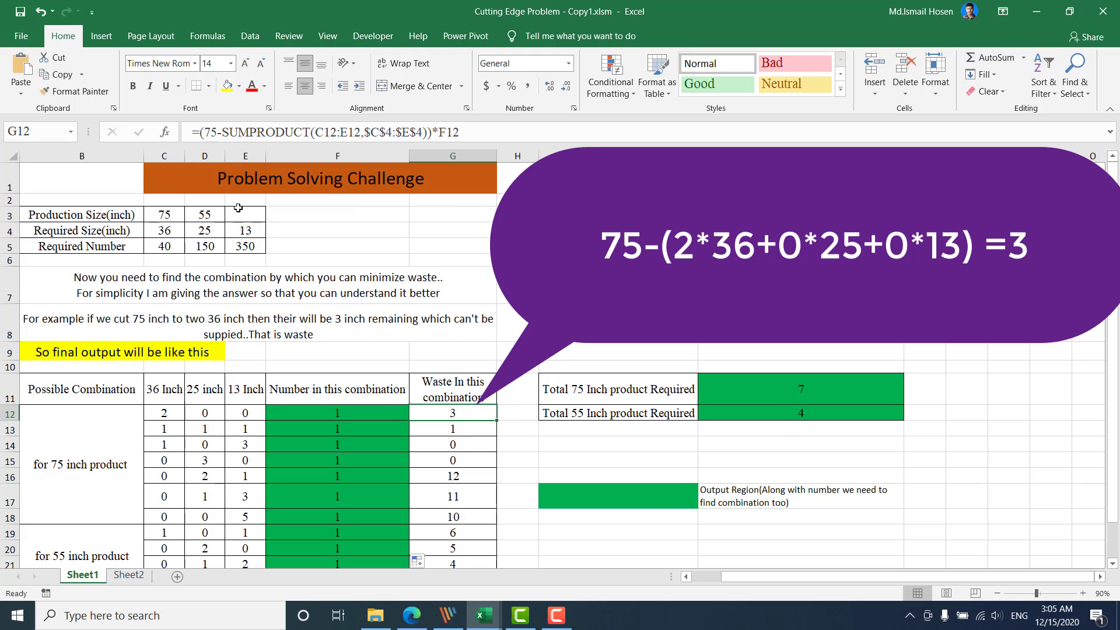
{"action": "left_click", "coordinate": [170, 214]}
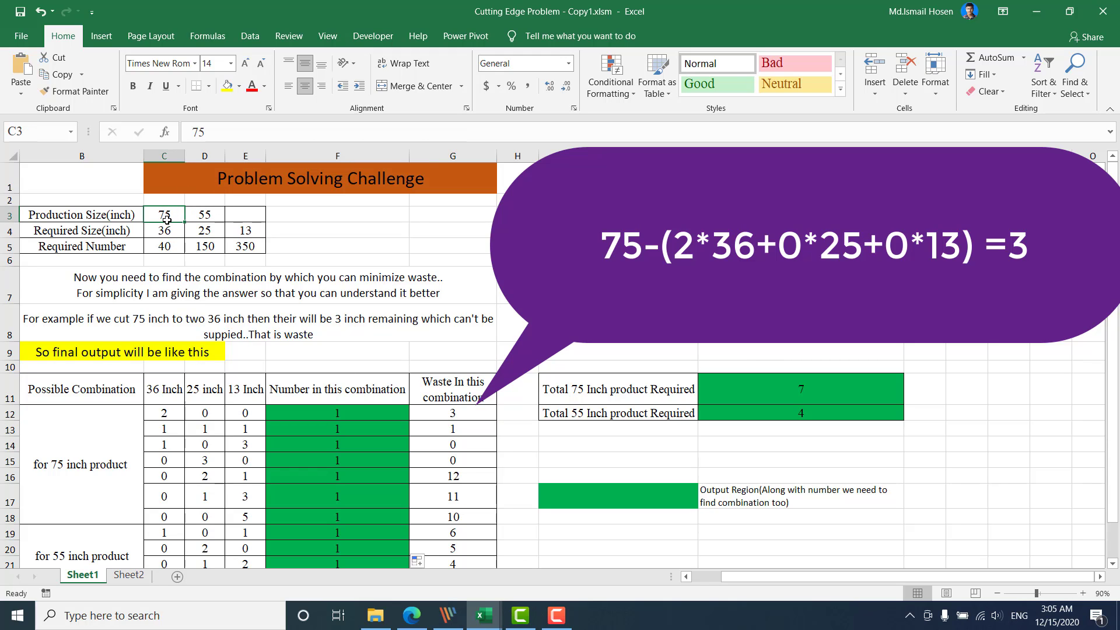
{"action": "left_click", "coordinate": [175, 414]}
{"action": "left_click", "coordinate": [479, 409]}
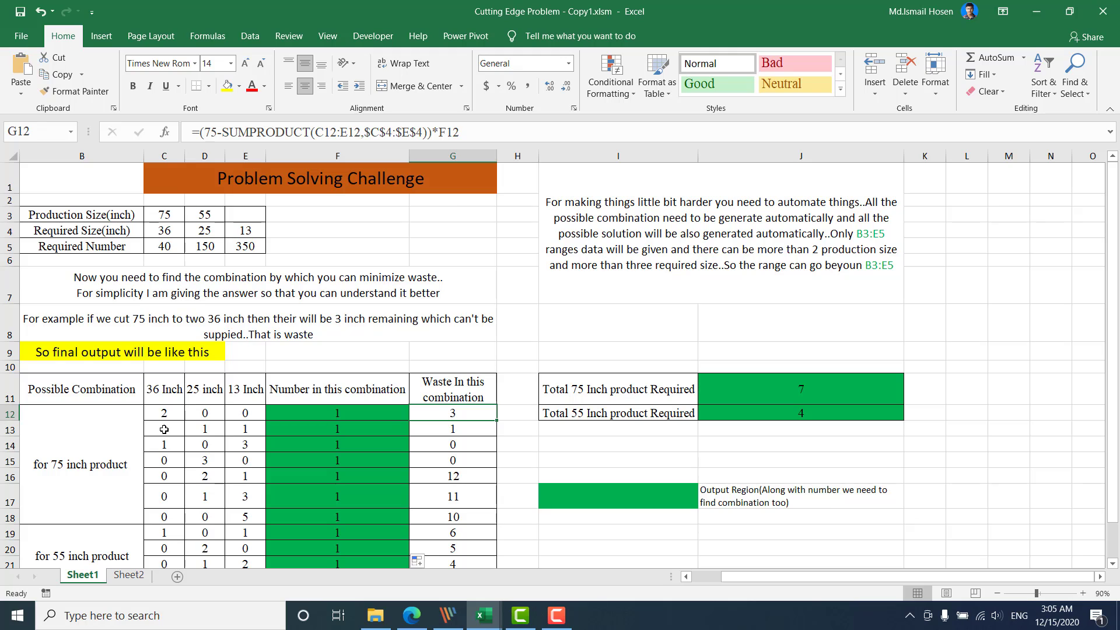
{"action": "left_click", "coordinate": [376, 412]}
{"action": "left_click", "coordinate": [452, 412]}
{"action": "scroll", "coordinate": [465, 483], "scroll_direction": "down", "scroll_amount": 2}
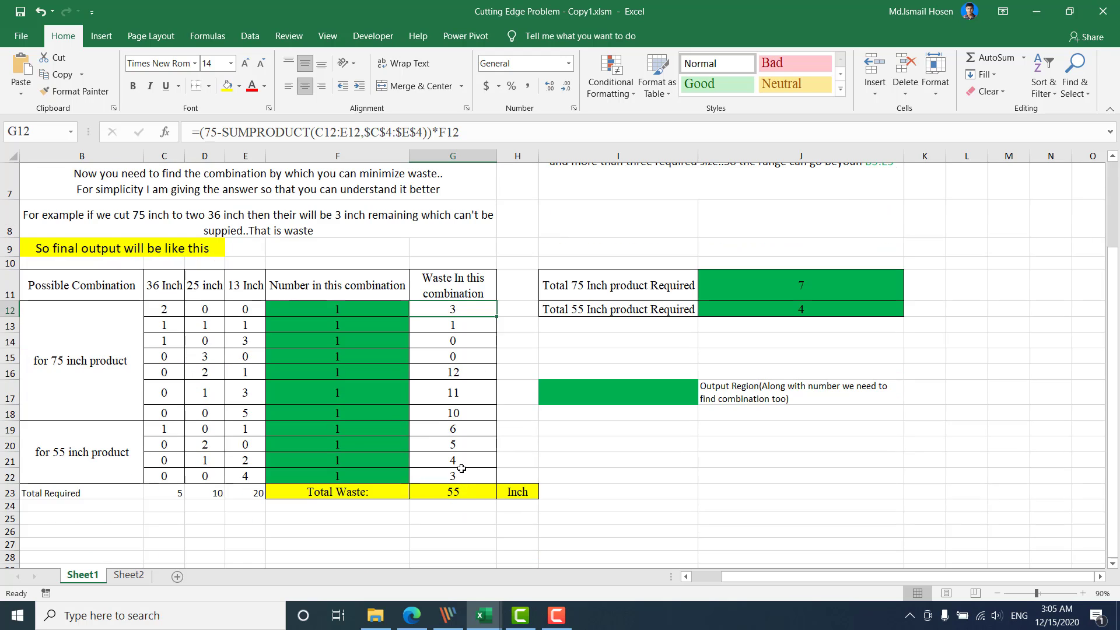
{"action": "scroll", "coordinate": [461, 468], "scroll_direction": "up", "scroll_amount": 2}
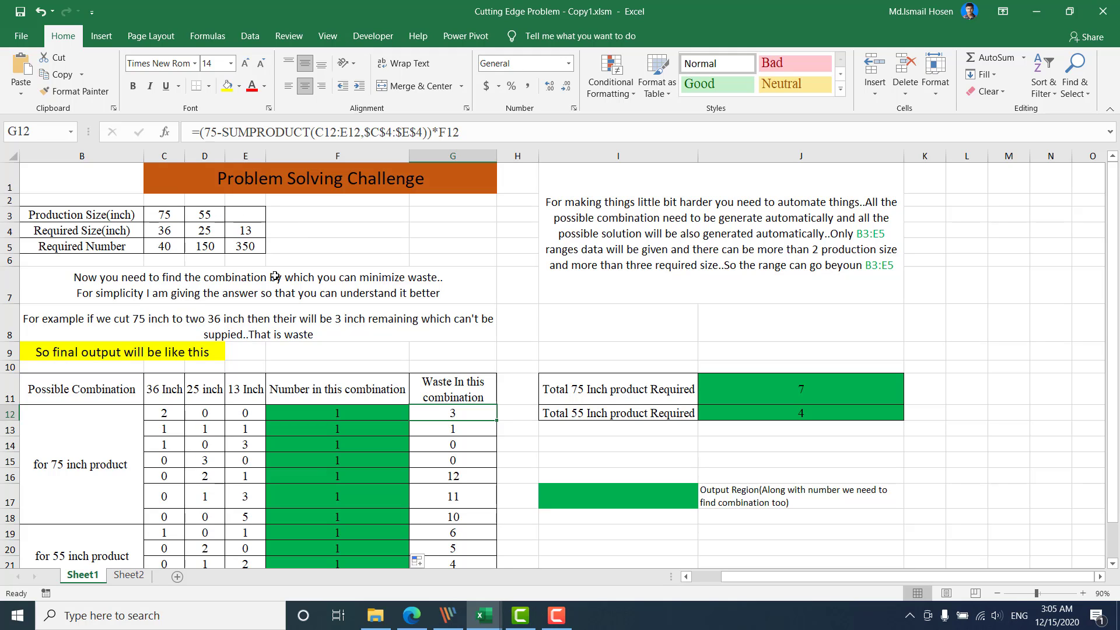
Examine the cut counts and waste of the first three 75-inch combinations in rows 12 to 14, and the Total Required row.
{"action": "left_click", "coordinate": [115, 441]}
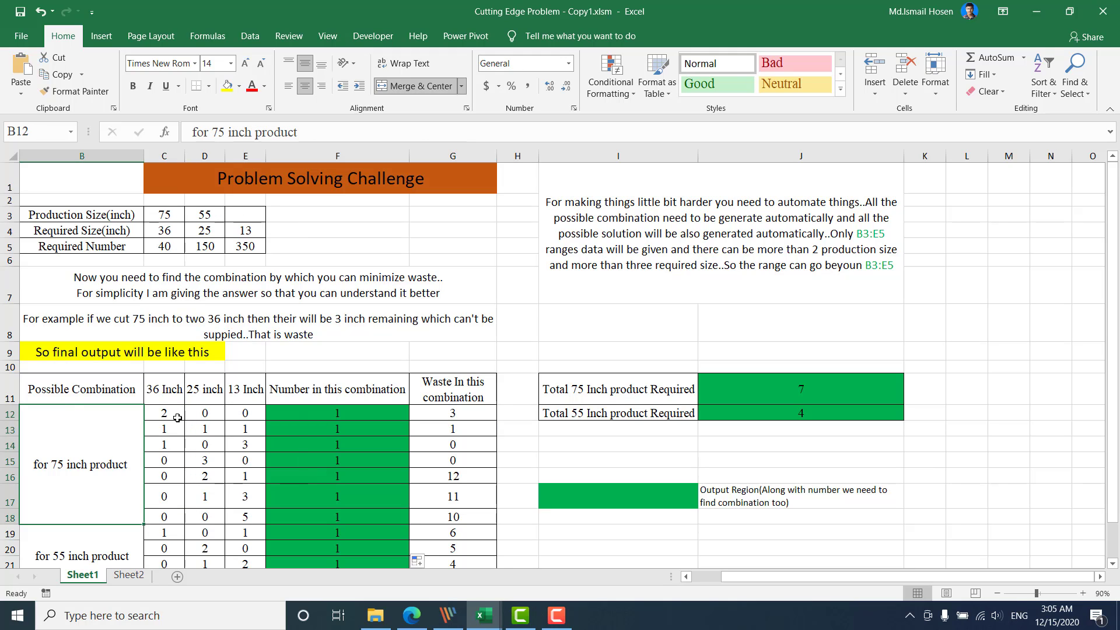
{"action": "left_click", "coordinate": [167, 413]}
{"action": "left_click", "coordinate": [228, 454]}
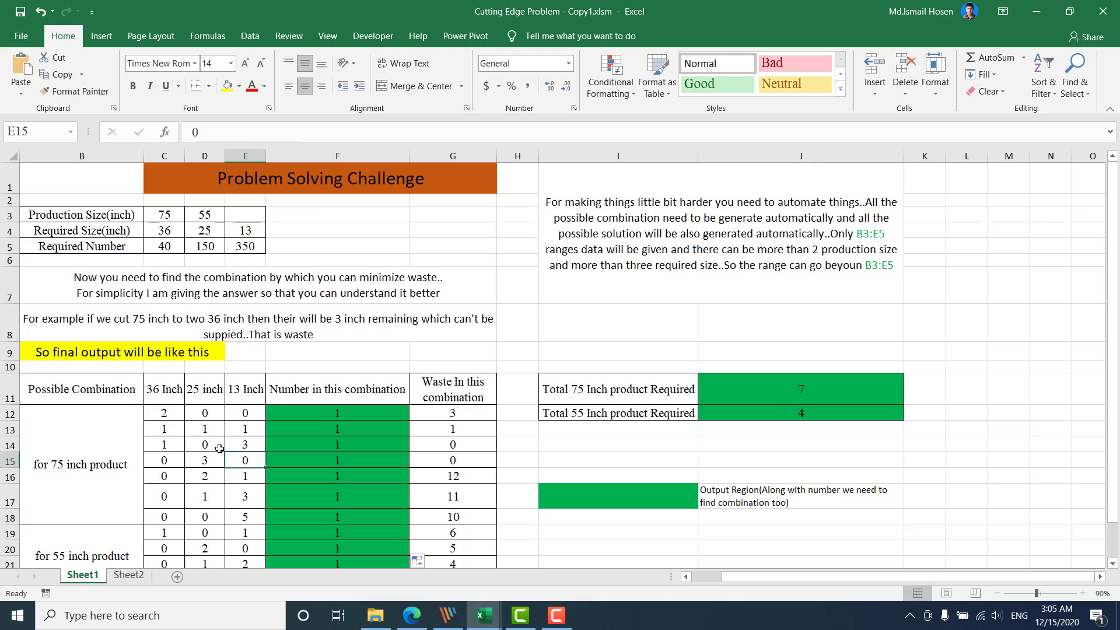
{"action": "left_click", "coordinate": [172, 416]}
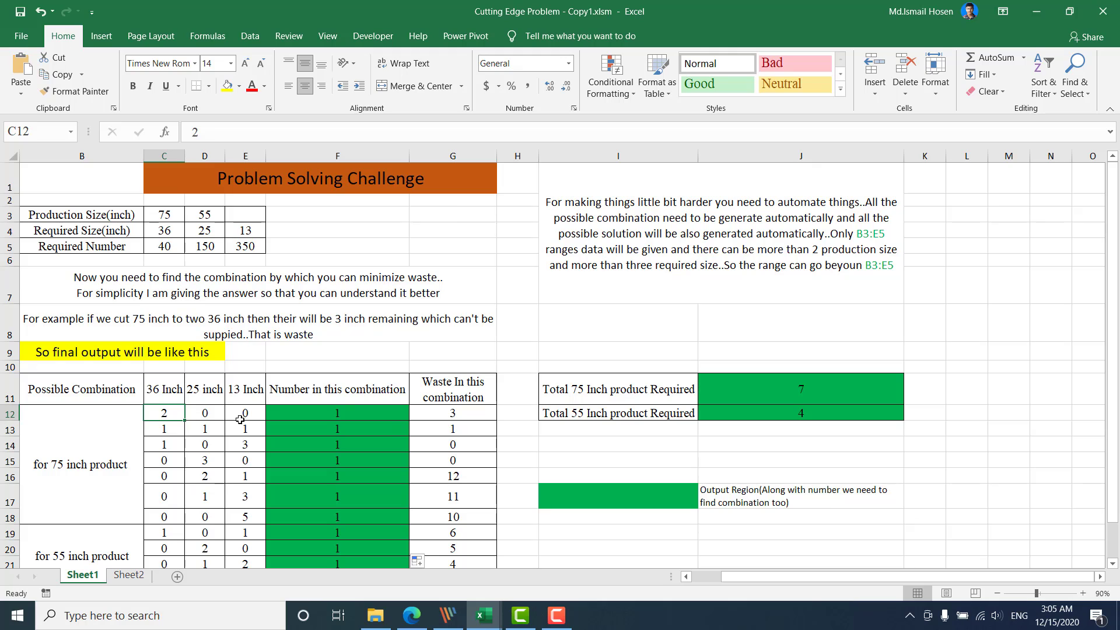
{"action": "left_click", "coordinate": [174, 429]}
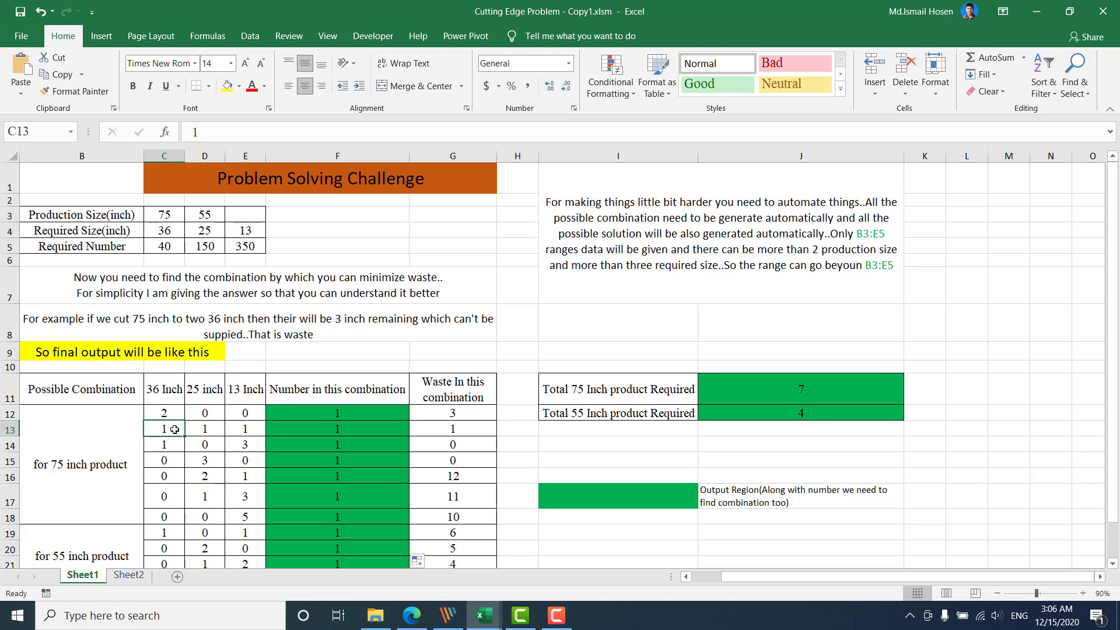
{"action": "left_click", "coordinate": [202, 431]}
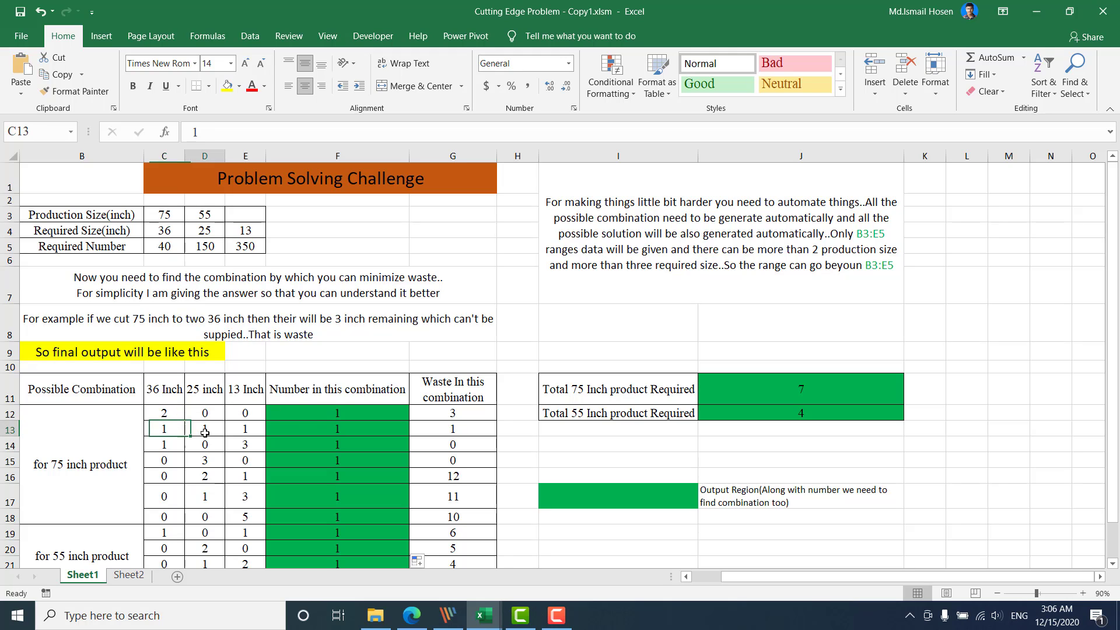
{"action": "left_click", "coordinate": [243, 427]}
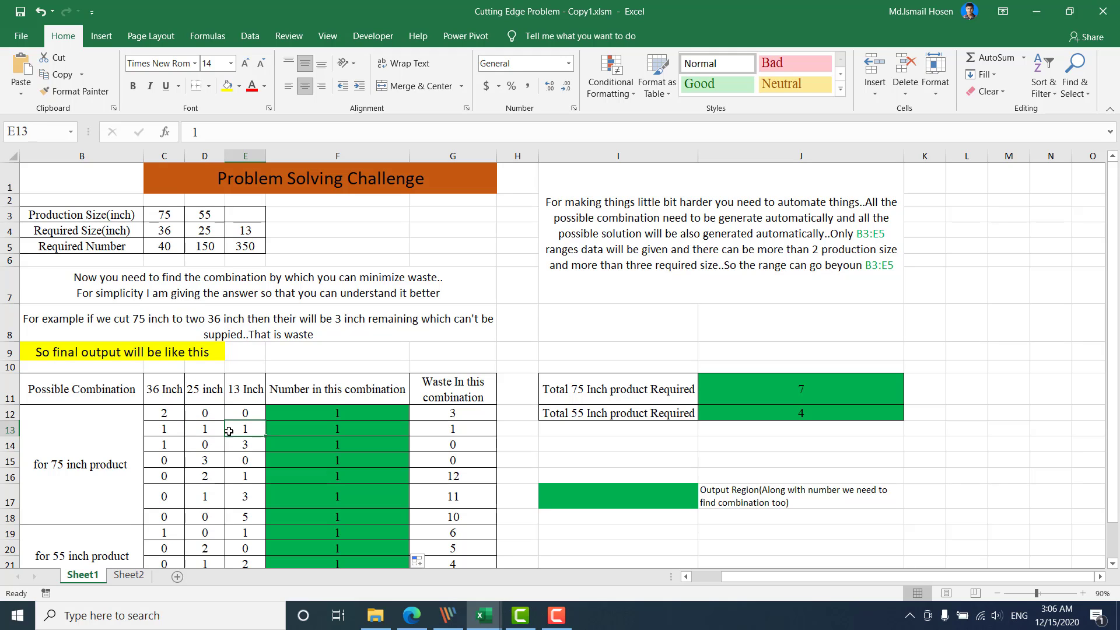
{"action": "left_click", "coordinate": [457, 430]}
{"action": "left_click", "coordinate": [175, 441]}
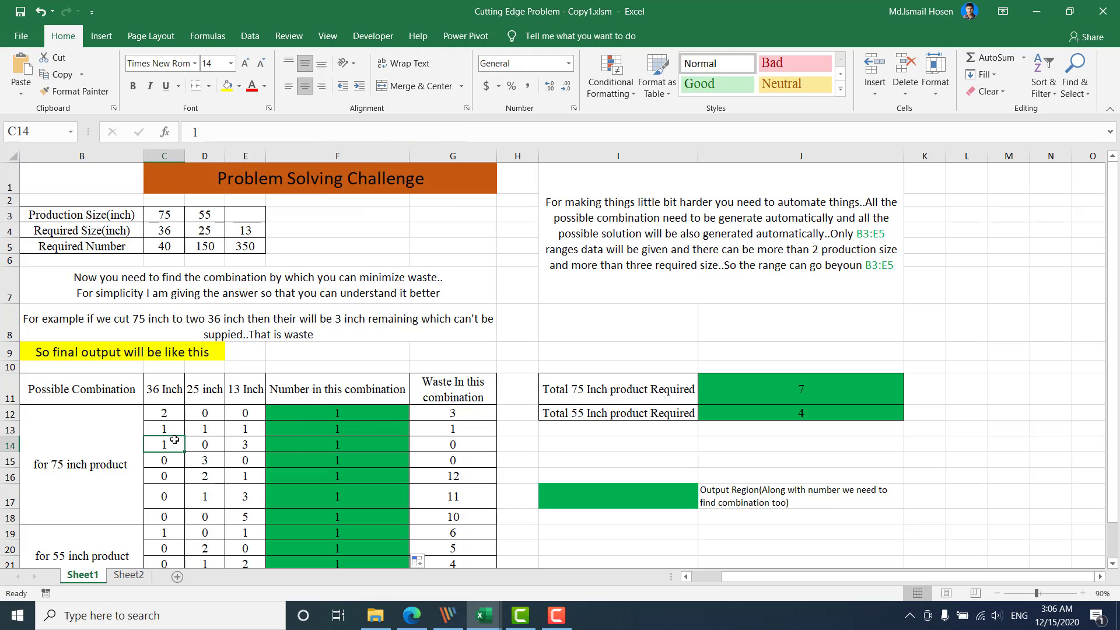
{"action": "left_click", "coordinate": [244, 445]}
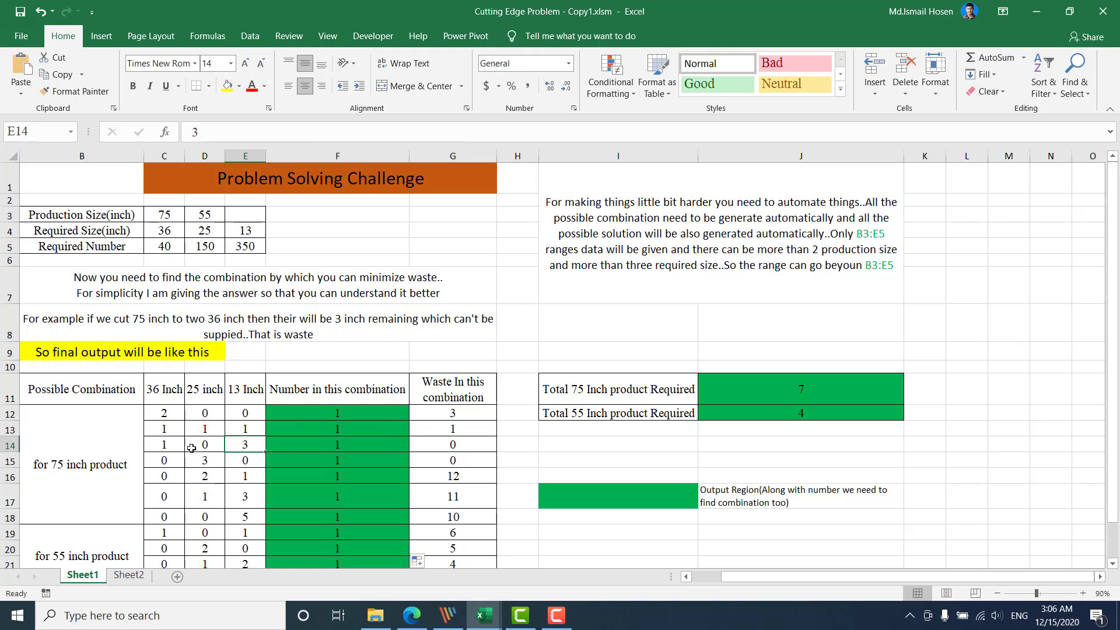
{"action": "left_click", "coordinate": [462, 447]}
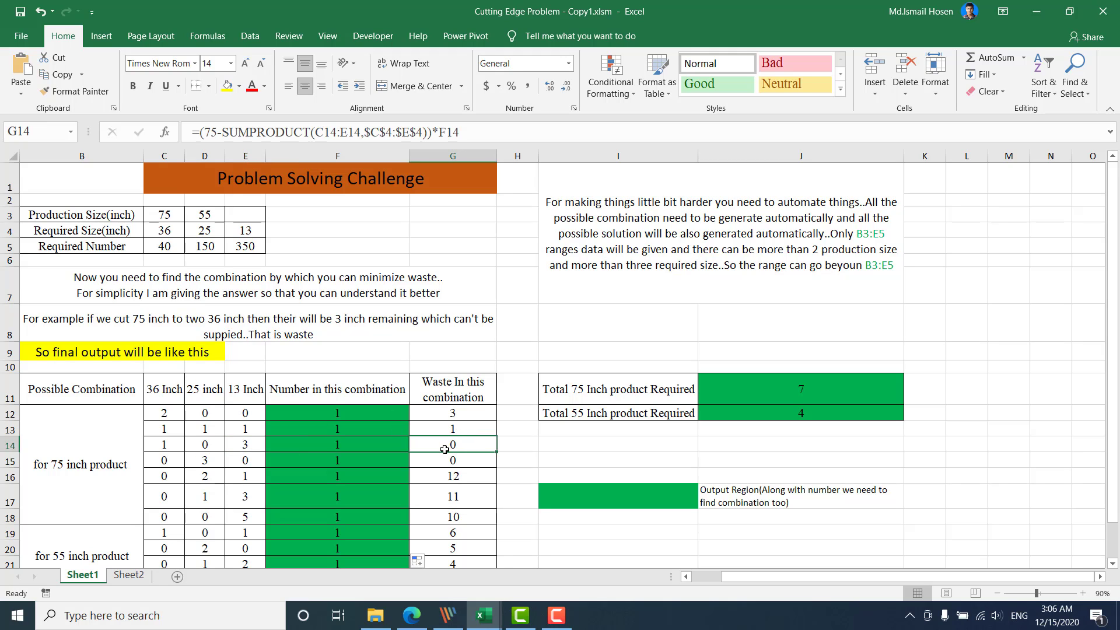
{"action": "left_click", "coordinate": [390, 412]}
{"action": "scroll", "coordinate": [388, 412], "scroll_direction": "down", "scroll_amount": 3}
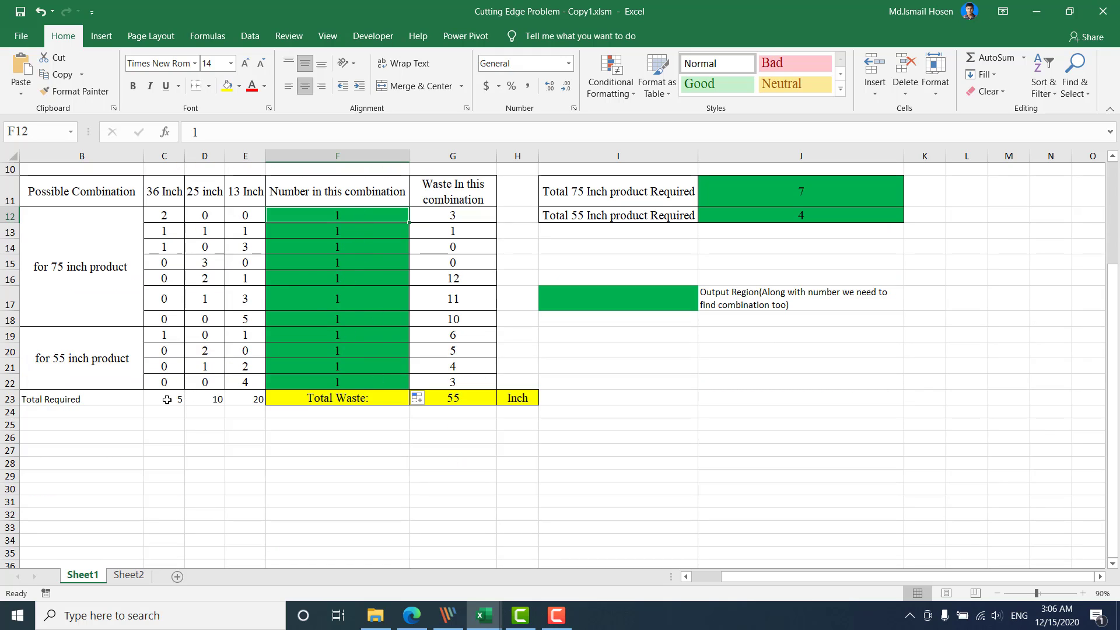
Examine the Total Required row, the cut counts in C12:E22 and the numbers in F12:F22 against the input table.
{"action": "left_click_drag", "start_coordinate": [166, 399], "coordinate": [234, 403]}
{"action": "left_click", "coordinate": [234, 411]}
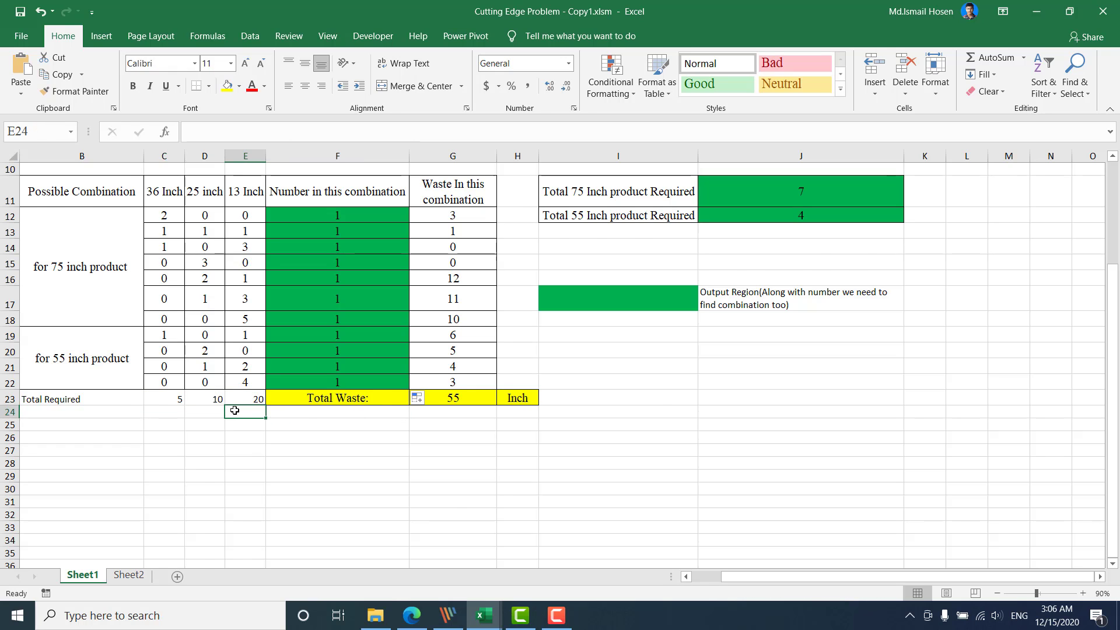
{"action": "scroll", "coordinate": [234, 411], "scroll_direction": "up", "scroll_amount": 3}
{"action": "left_click", "coordinate": [368, 414]}
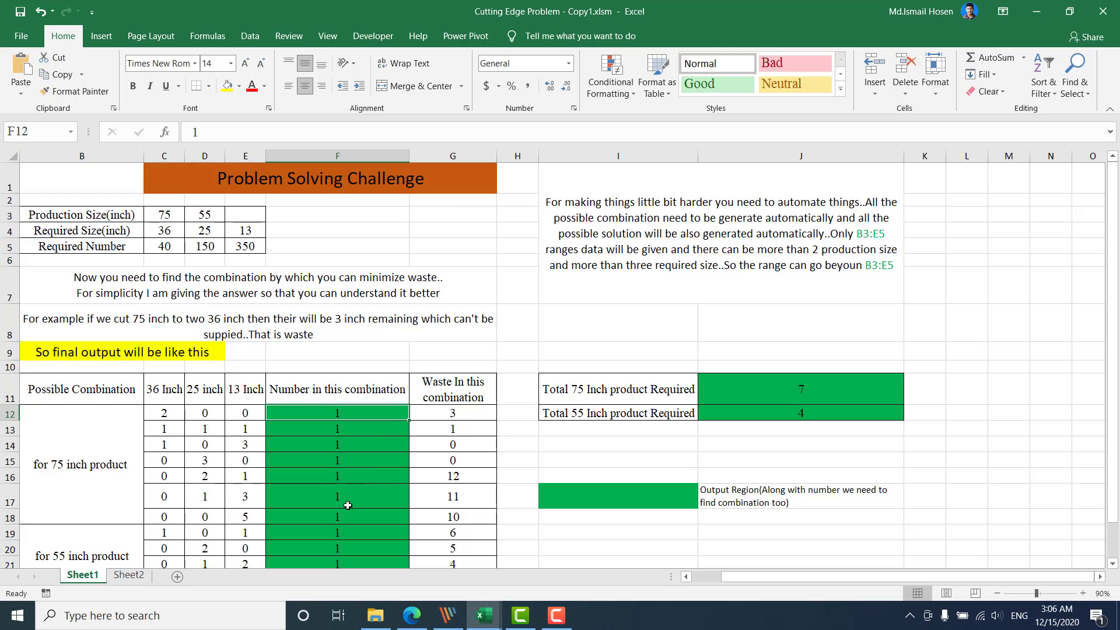
{"action": "scroll", "coordinate": [324, 494], "scroll_direction": "down", "scroll_amount": 2}
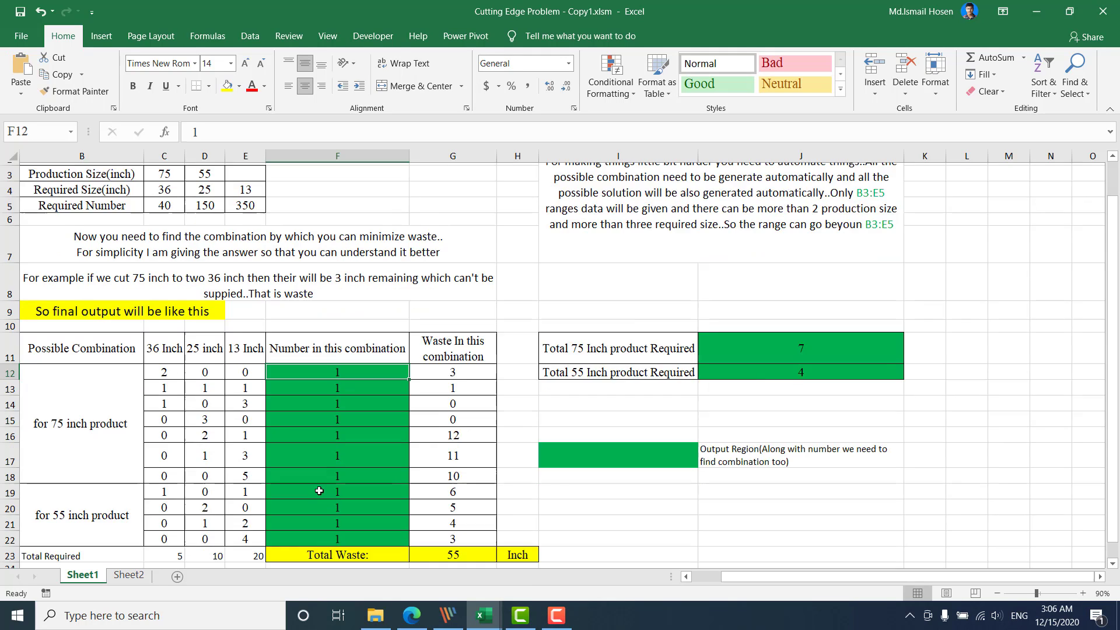
{"action": "left_click", "coordinate": [325, 371]}
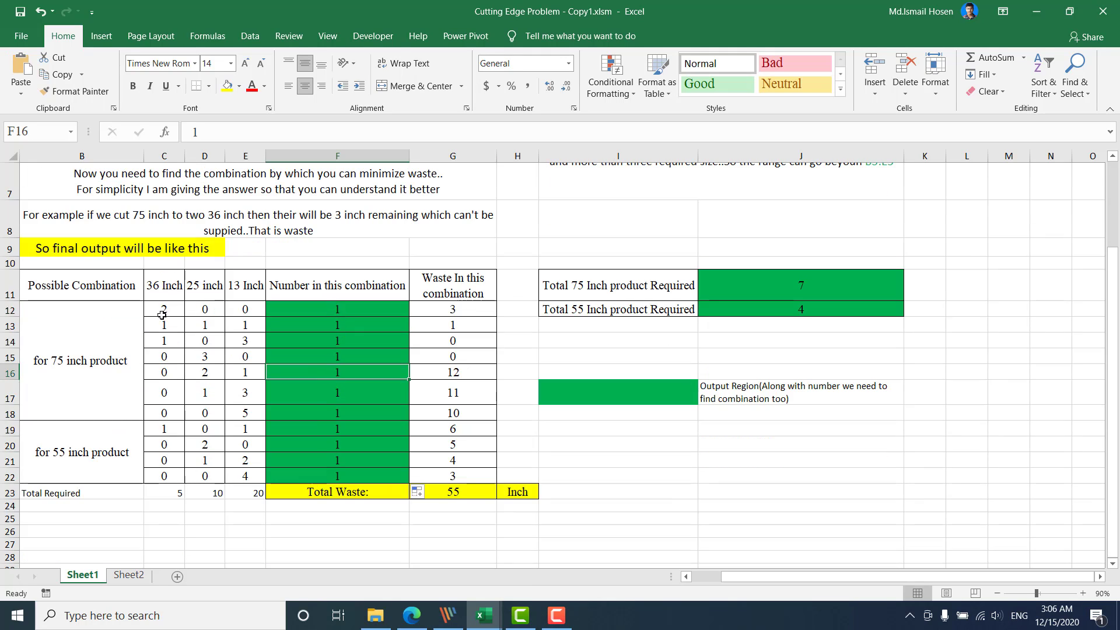
{"action": "left_click_drag", "start_coordinate": [161, 313], "coordinate": [239, 477]}
{"action": "left_click", "coordinate": [205, 392]}
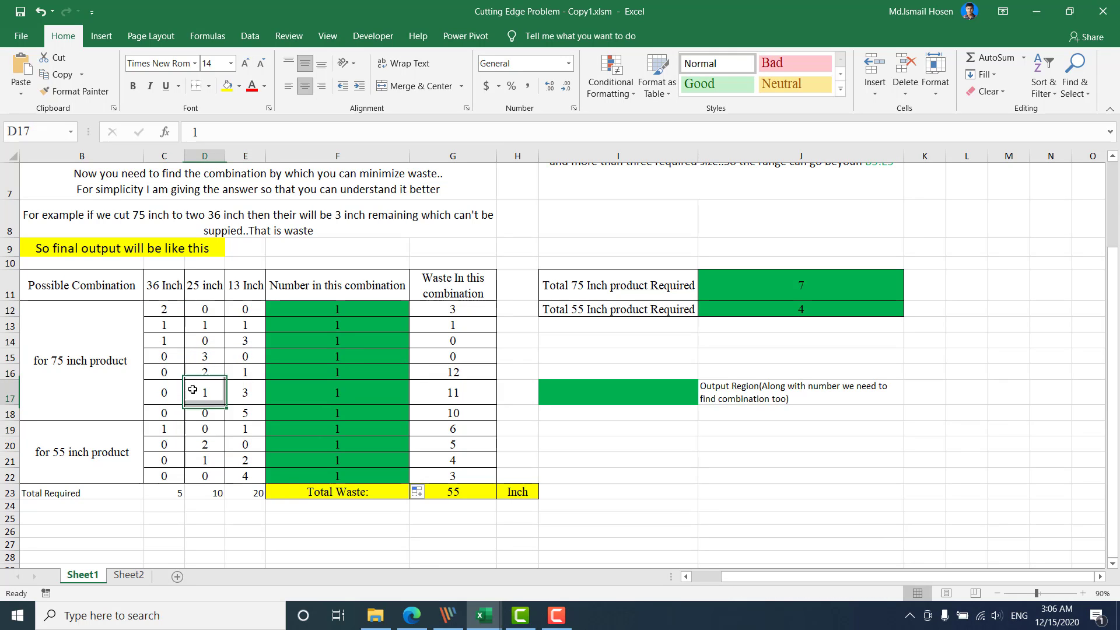
{"action": "left_click", "coordinate": [340, 324]}
{"action": "left_click", "coordinate": [341, 309]}
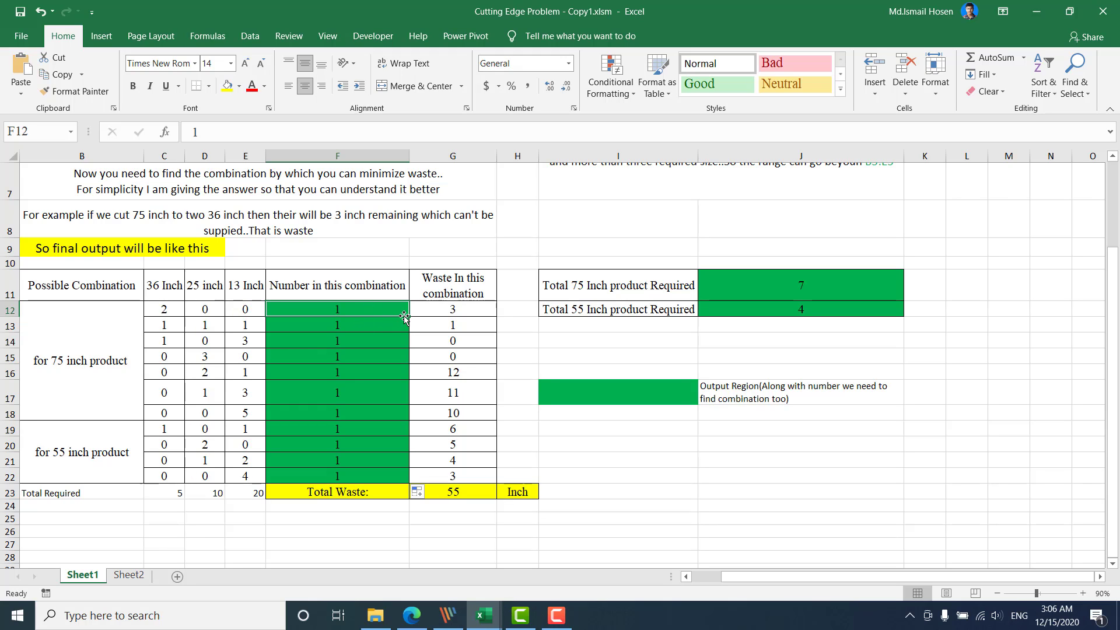
Compare the first combination's cut counts in C12:E12 with the required sizes in C4:E4 that G12 multiplies them by.
{"action": "left_click", "coordinate": [444, 314]}
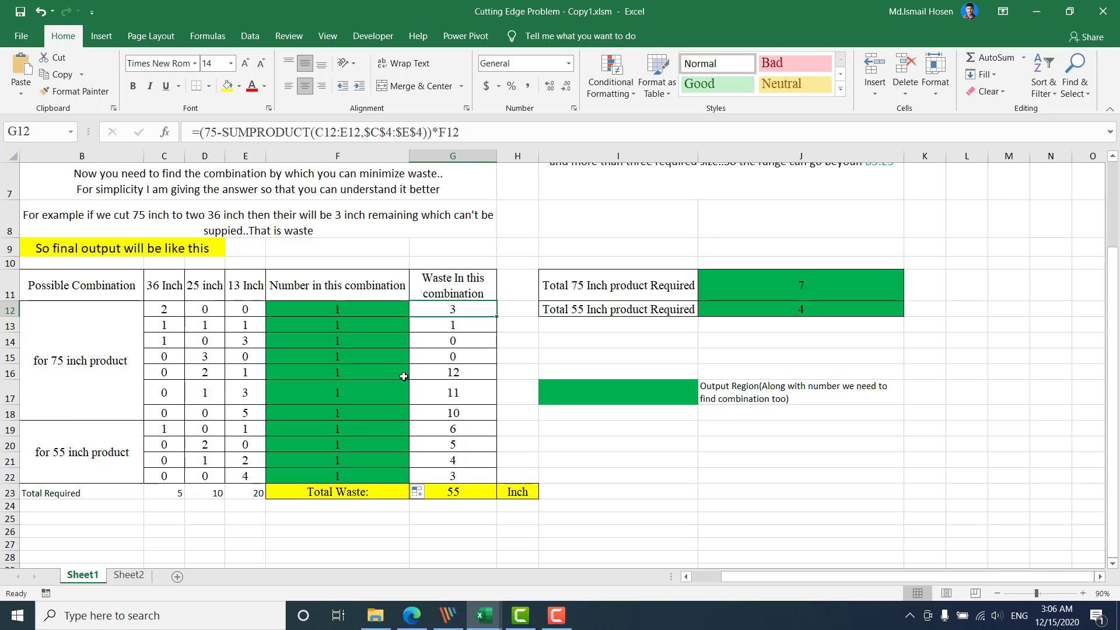
{"action": "scroll", "coordinate": [264, 360], "scroll_direction": "up", "scroll_amount": 2}
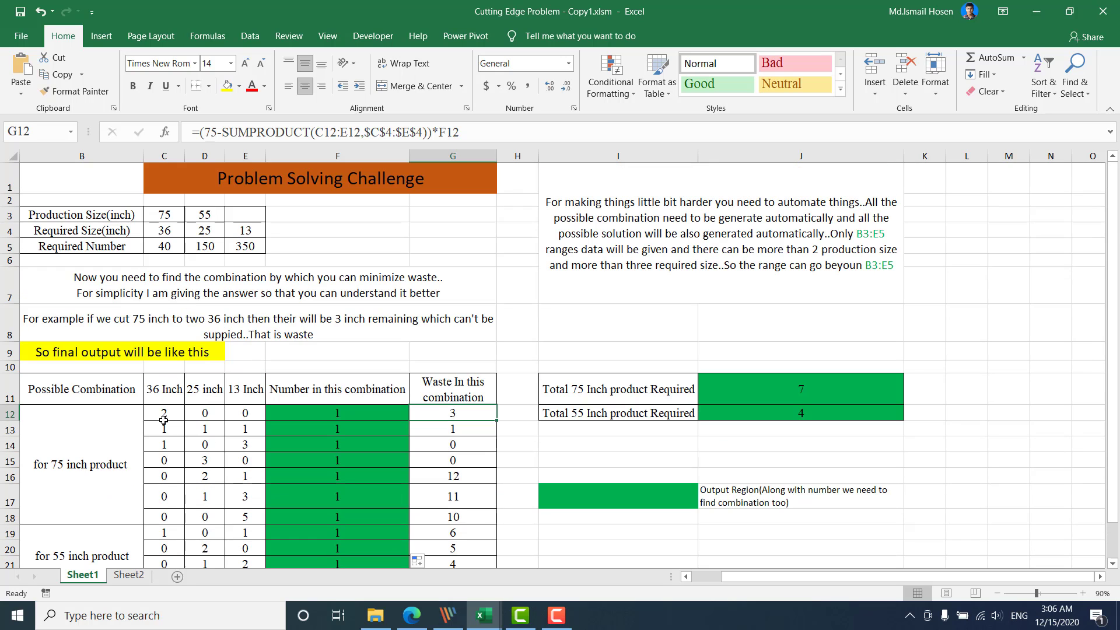
{"action": "left_click_drag", "start_coordinate": [164, 415], "coordinate": [240, 413]}
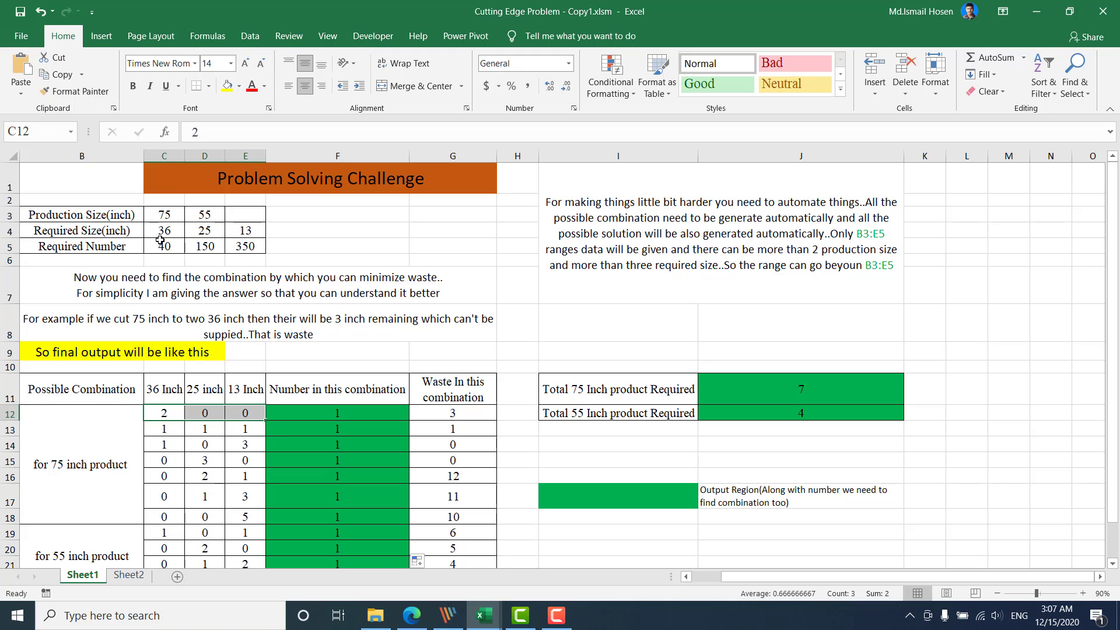
{"action": "left_click_drag", "start_coordinate": [160, 237], "coordinate": [254, 231]}
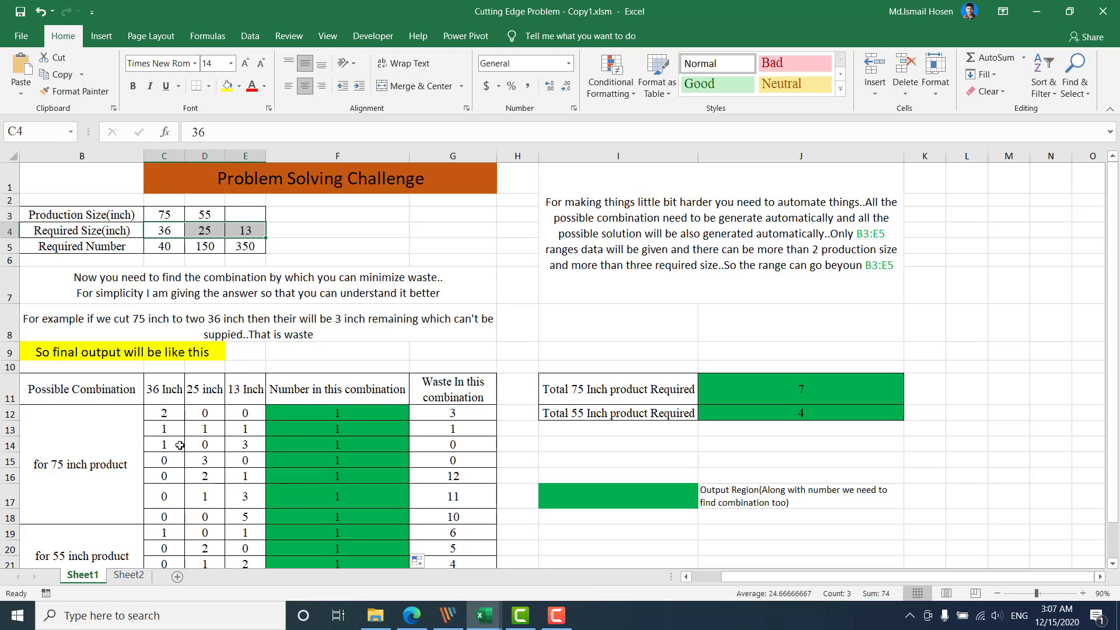
{"action": "left_click", "coordinate": [168, 406]}
{"action": "left_click", "coordinate": [165, 230]}
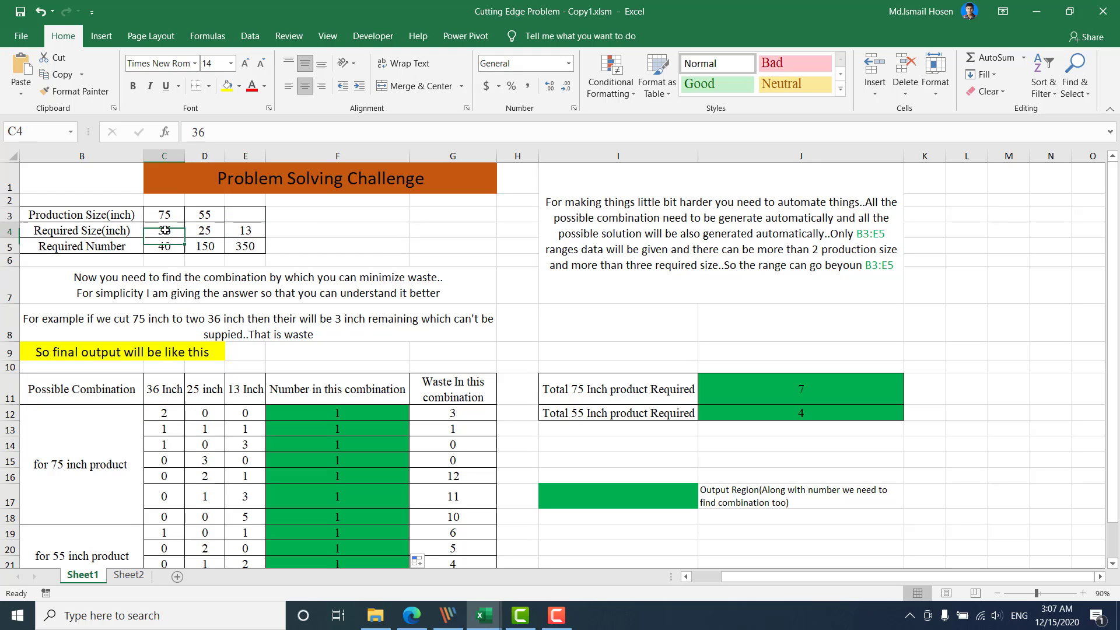
{"action": "left_click", "coordinate": [221, 413]}
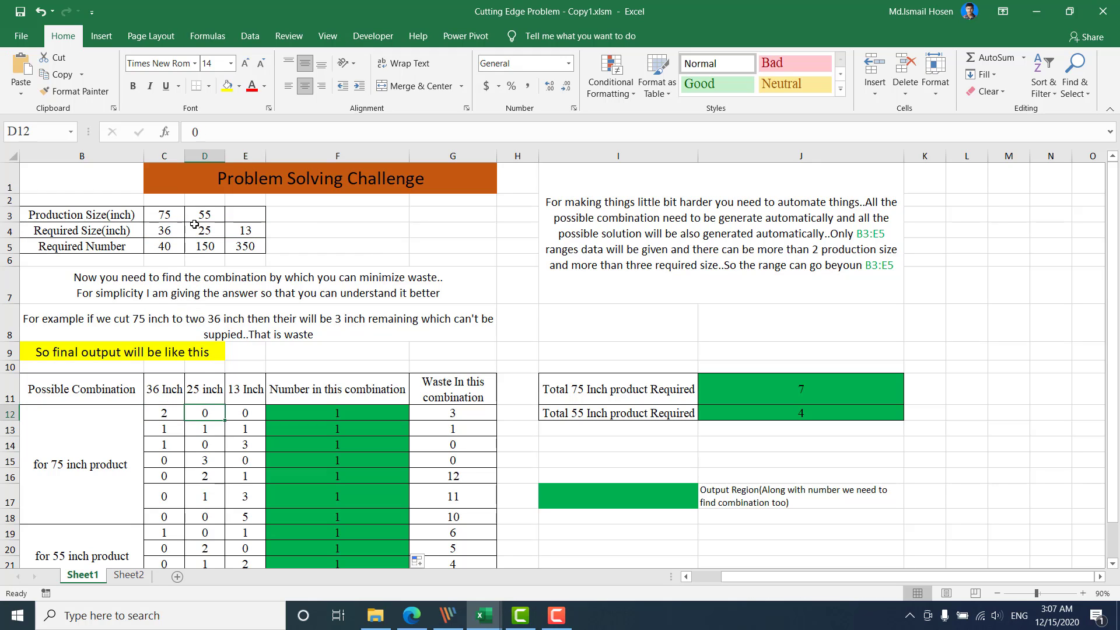
{"action": "left_click", "coordinate": [194, 225]}
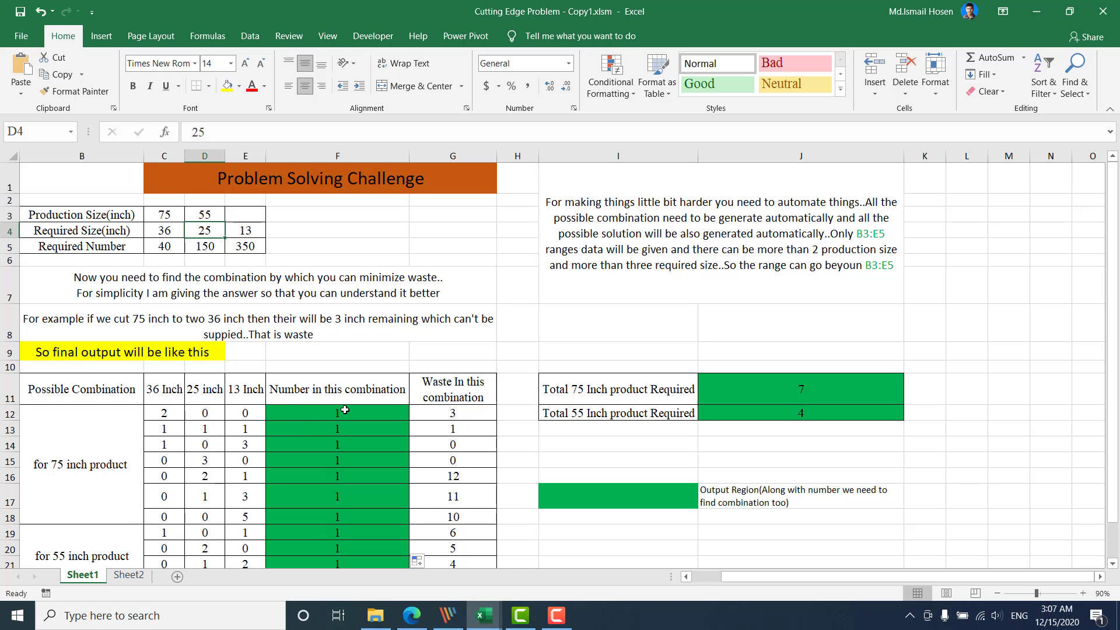
Inspect the waste formula in G12, covering the 75-minus-SUMPRODUCT part and the multiplication by F12.
{"action": "left_click", "coordinate": [451, 416]}
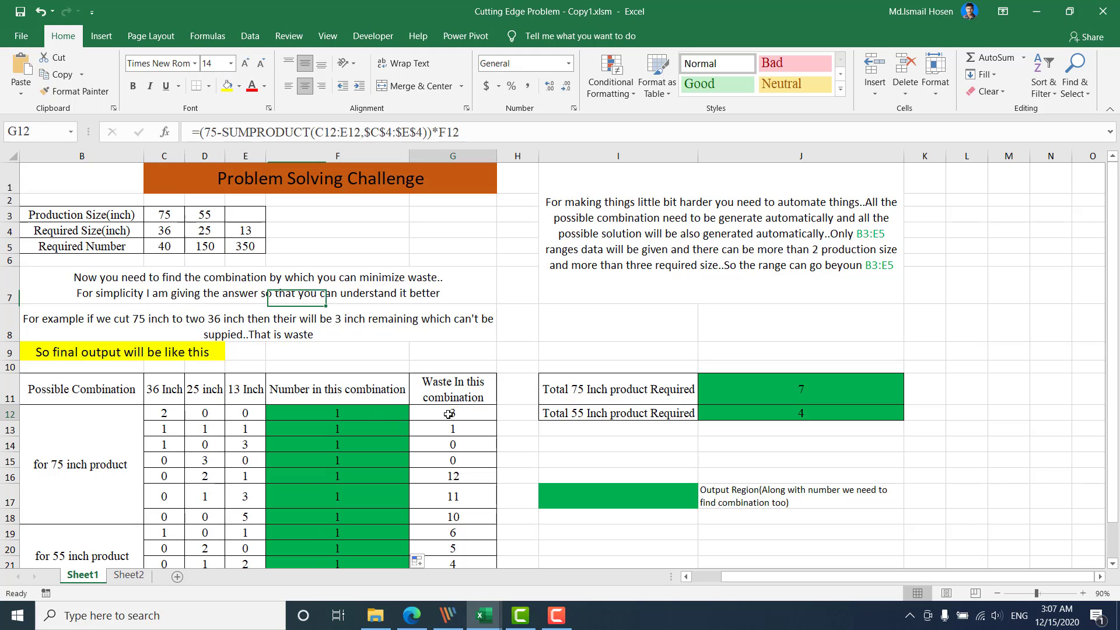
{"action": "left_click", "coordinate": [200, 131]}
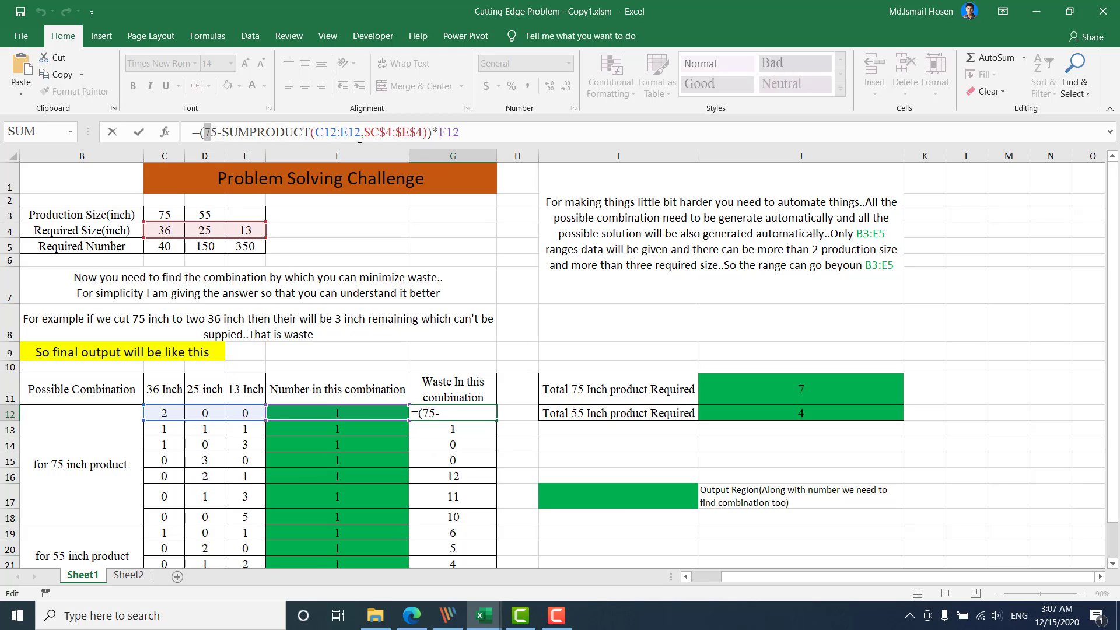
{"action": "left_click_drag", "start_coordinate": [200, 132], "coordinate": [417, 132]}
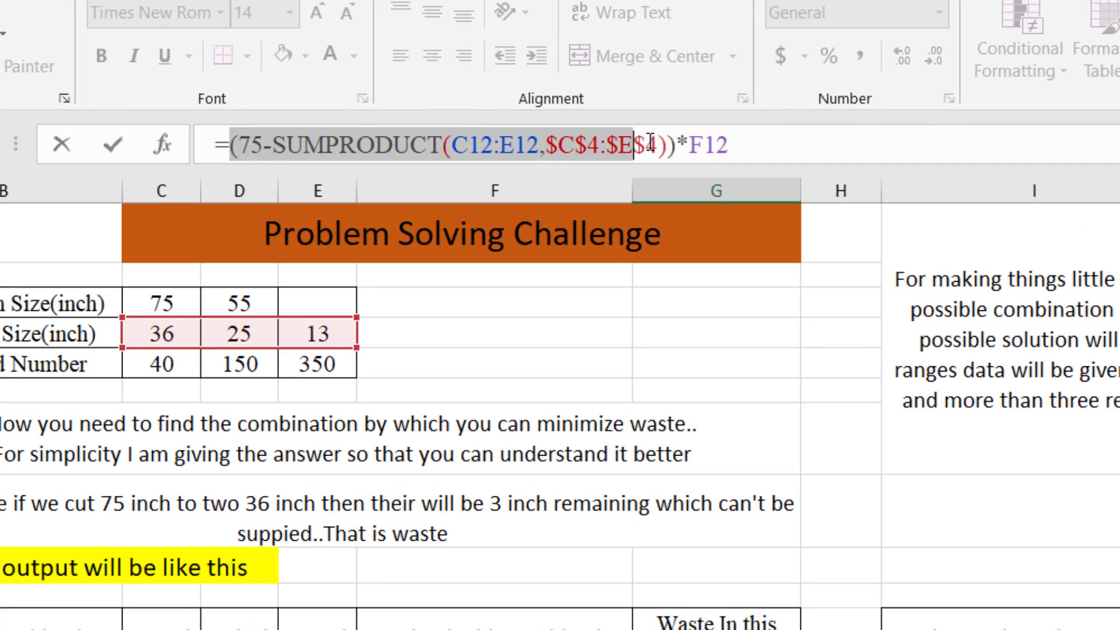
{"action": "left_click_drag", "start_coordinate": [649, 143], "coordinate": [678, 143]}
{"action": "left_click", "coordinate": [755, 153]}
{"action": "left_click_drag", "start_coordinate": [755, 153], "coordinate": [677, 146]}
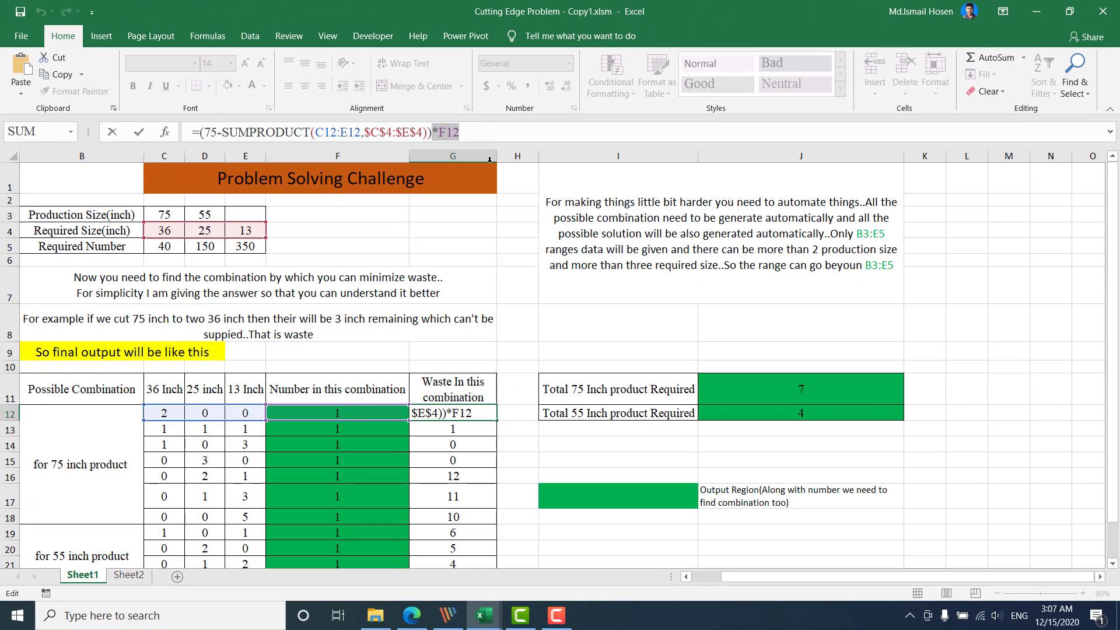
{"action": "key", "text": "Return"}
Inspect the waste formula in G19 for the 55-inch combinations, focusing on the 55 it subtracts from.
{"action": "scroll", "coordinate": [441, 409], "scroll_direction": "down", "scroll_amount": 2}
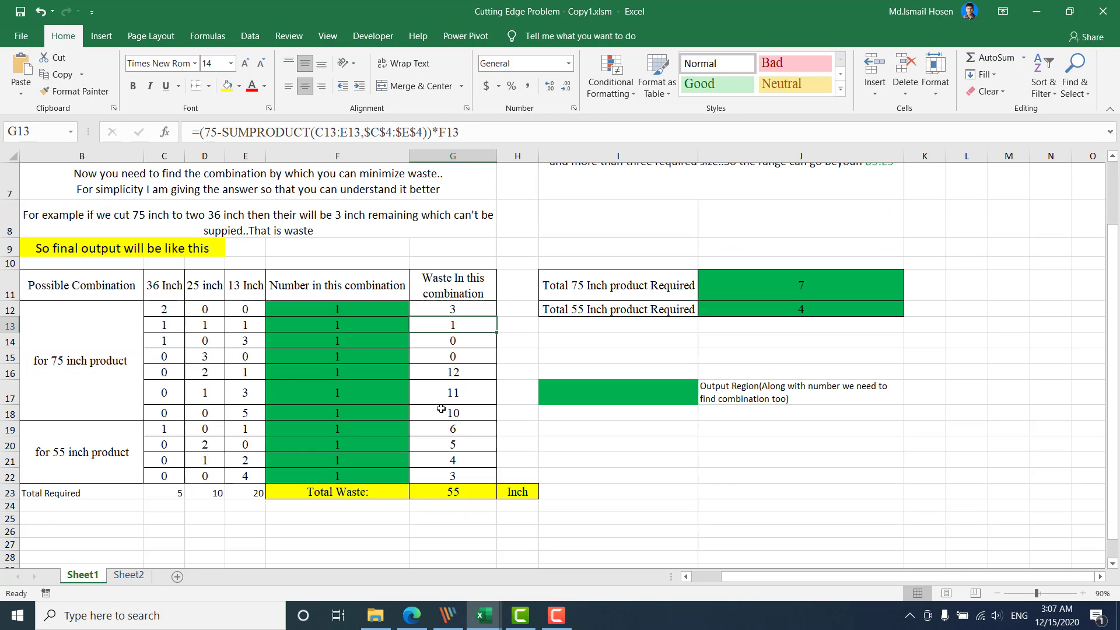
{"action": "left_click", "coordinate": [110, 432]}
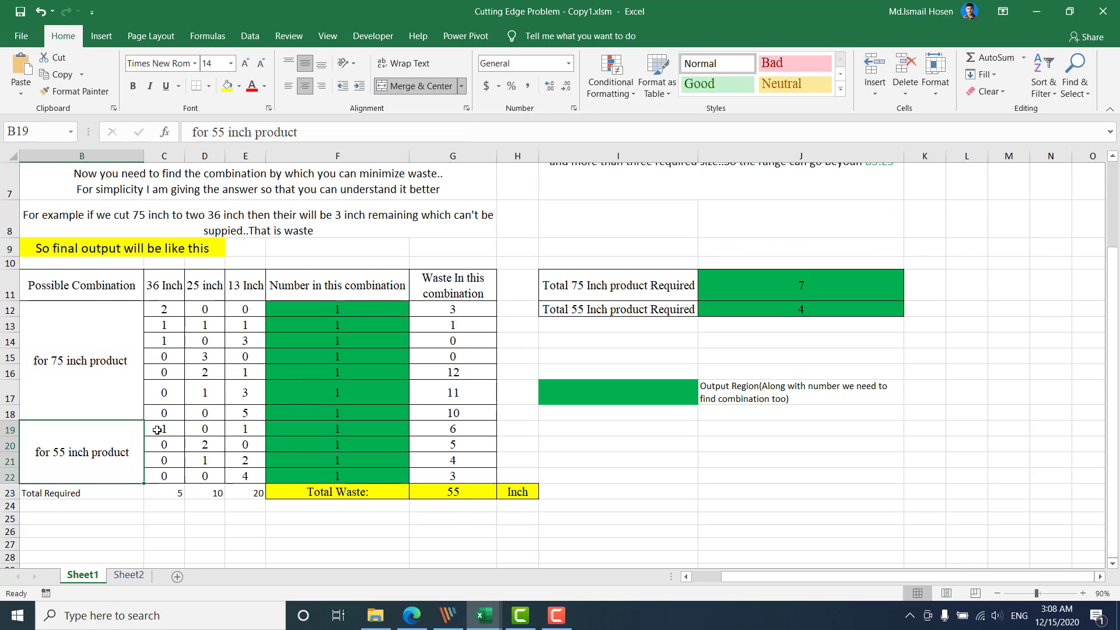
{"action": "left_click", "coordinate": [440, 433]}
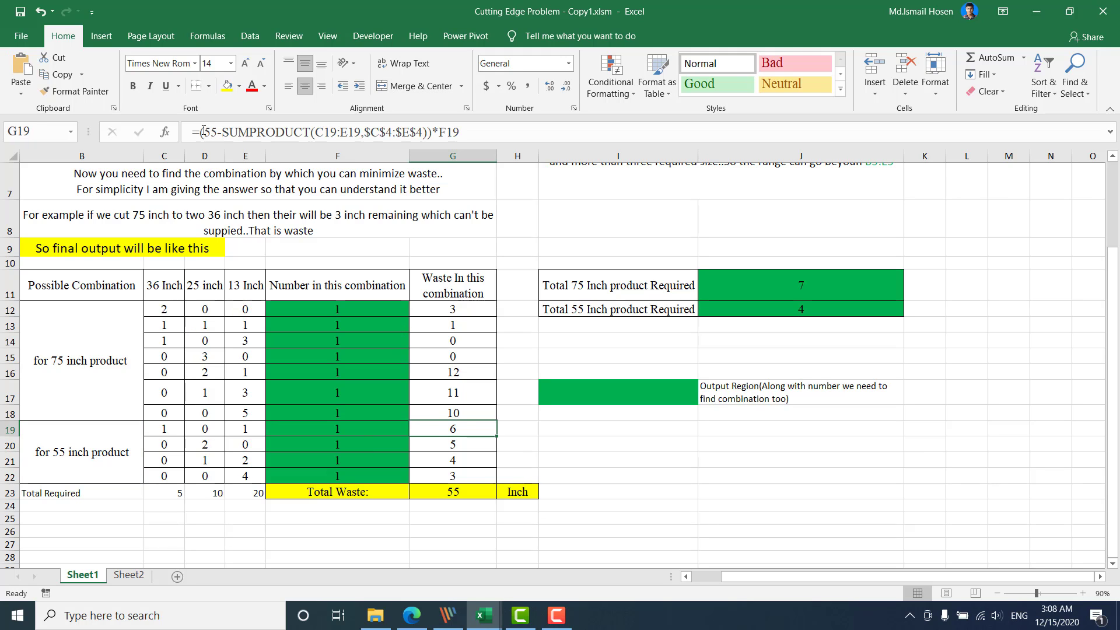
{"action": "left_click_drag", "start_coordinate": [201, 132], "coordinate": [223, 132]}
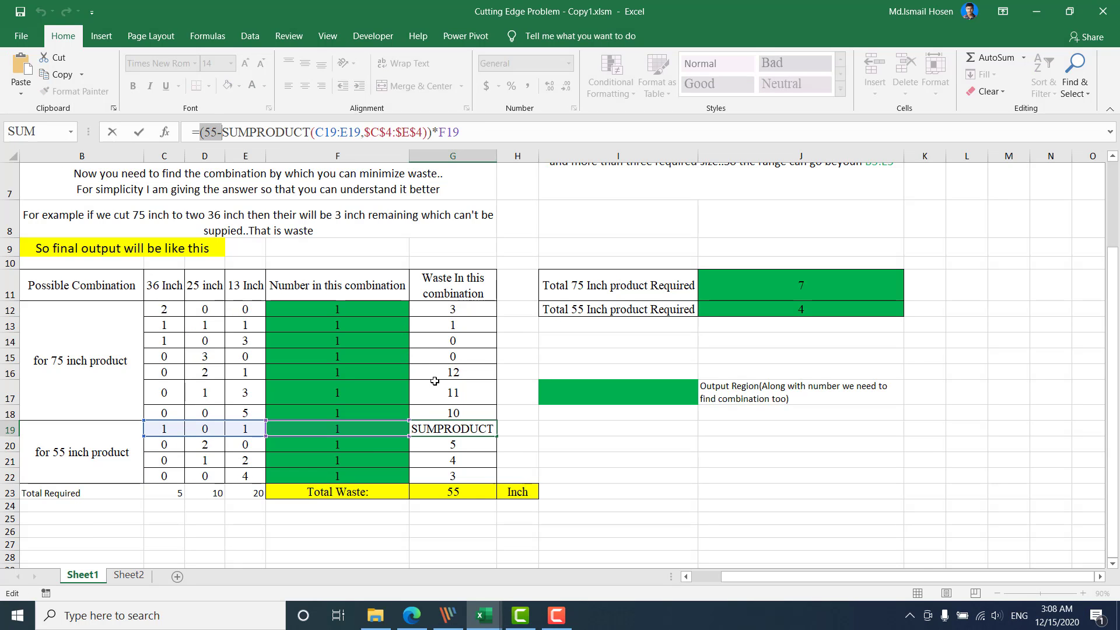
{"action": "key", "text": "Return"}
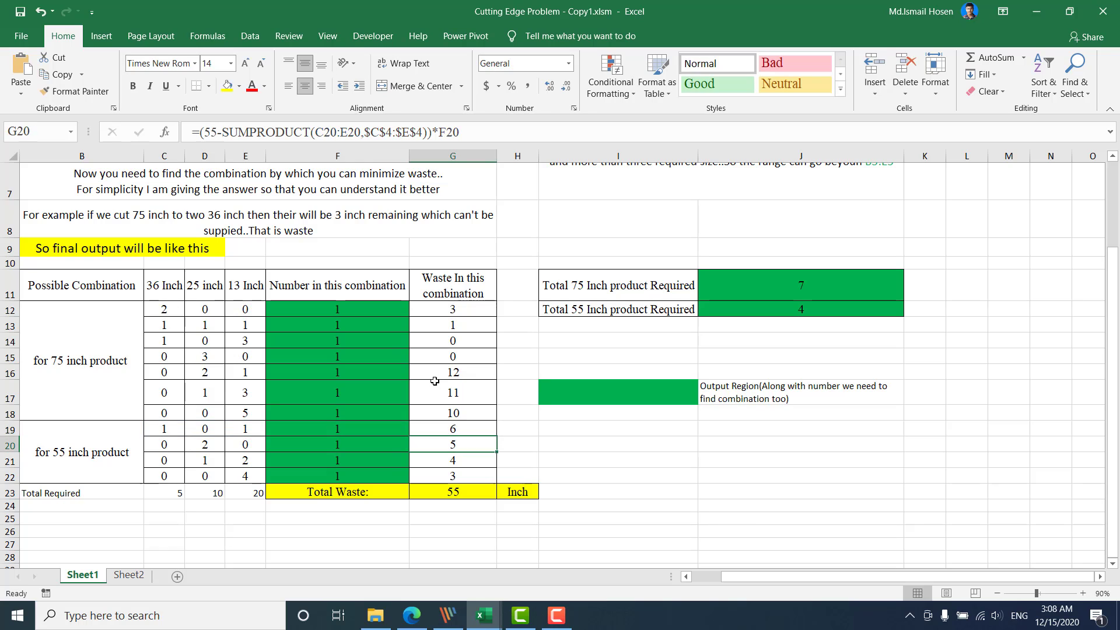
Inspect the Total Waste formula in G23 that sums G12:G22.
{"action": "left_click", "coordinate": [450, 493]}
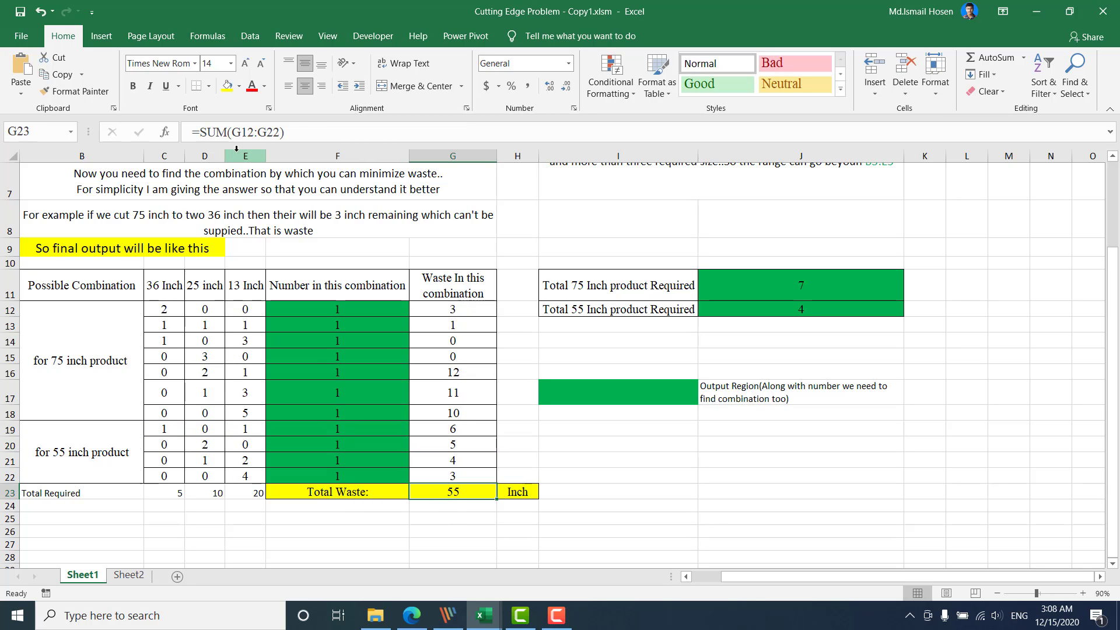
{"action": "left_click_drag", "start_coordinate": [306, 133], "coordinate": [194, 132]}
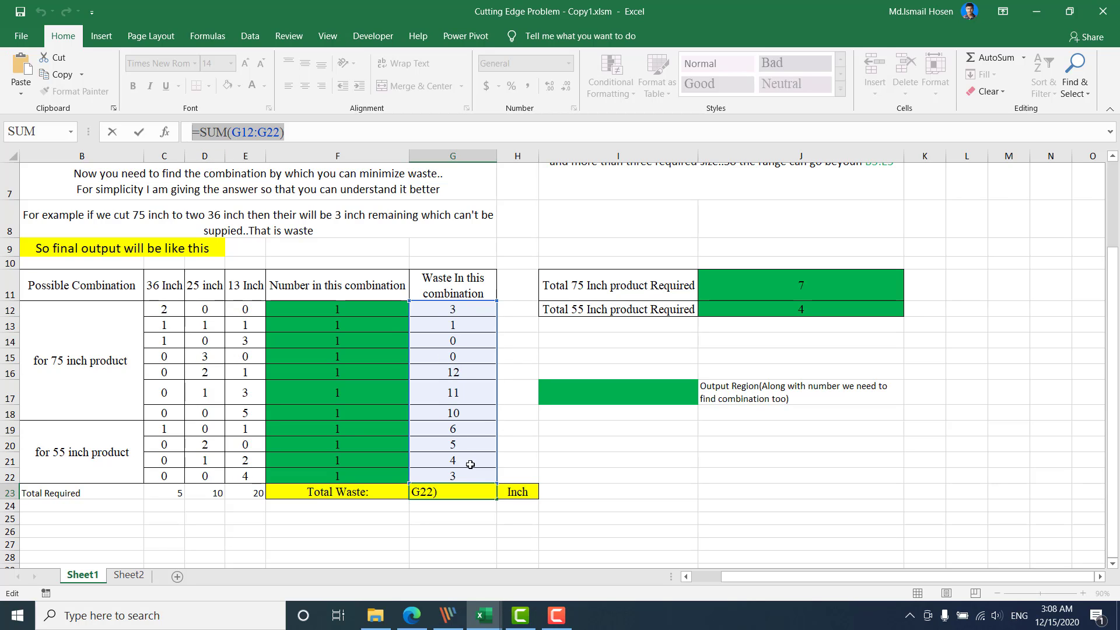
{"action": "key", "text": "Return"}
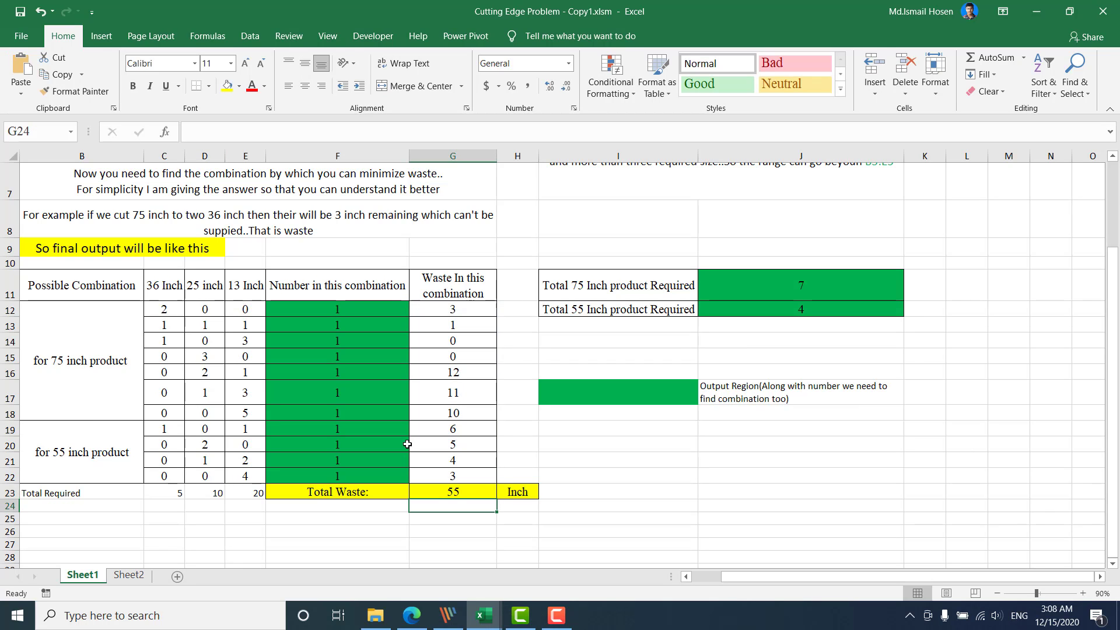
Examine how the 36-inch total in C23 combines the cut counts in C12:C22 with the numbers in F12:F22.
{"action": "left_click", "coordinate": [175, 492]}
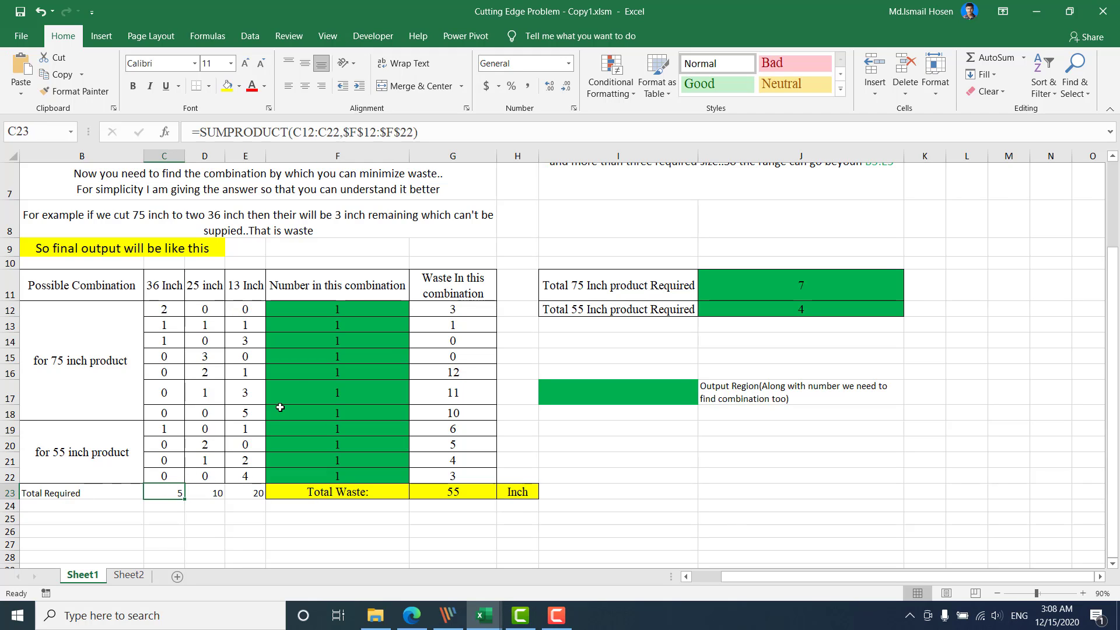
{"action": "left_click", "coordinate": [345, 305]}
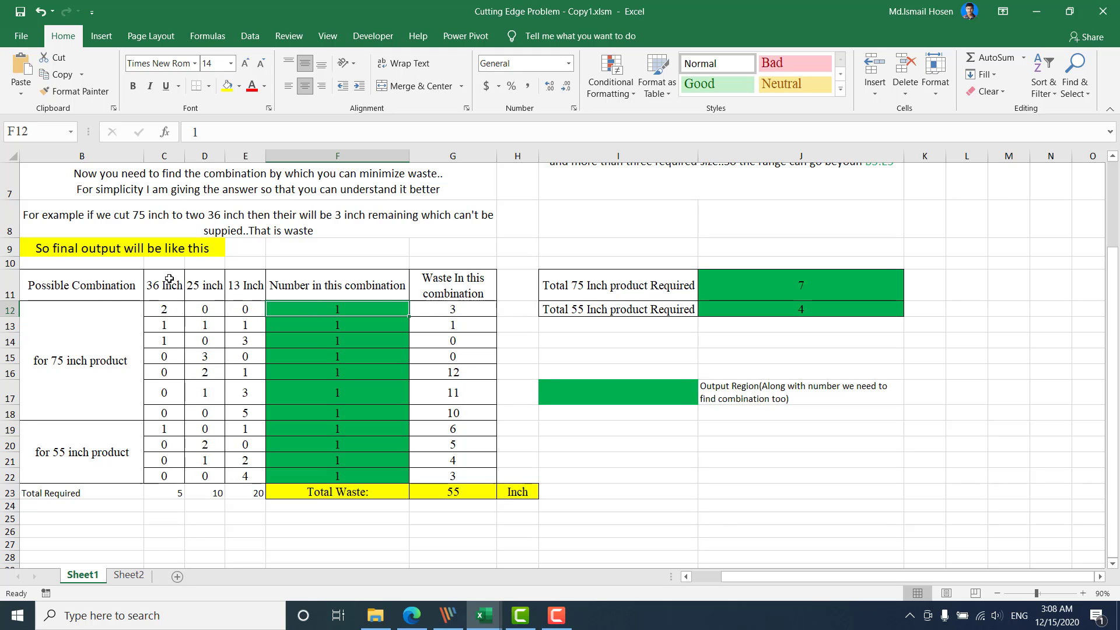
{"action": "left_click", "coordinate": [380, 325]}
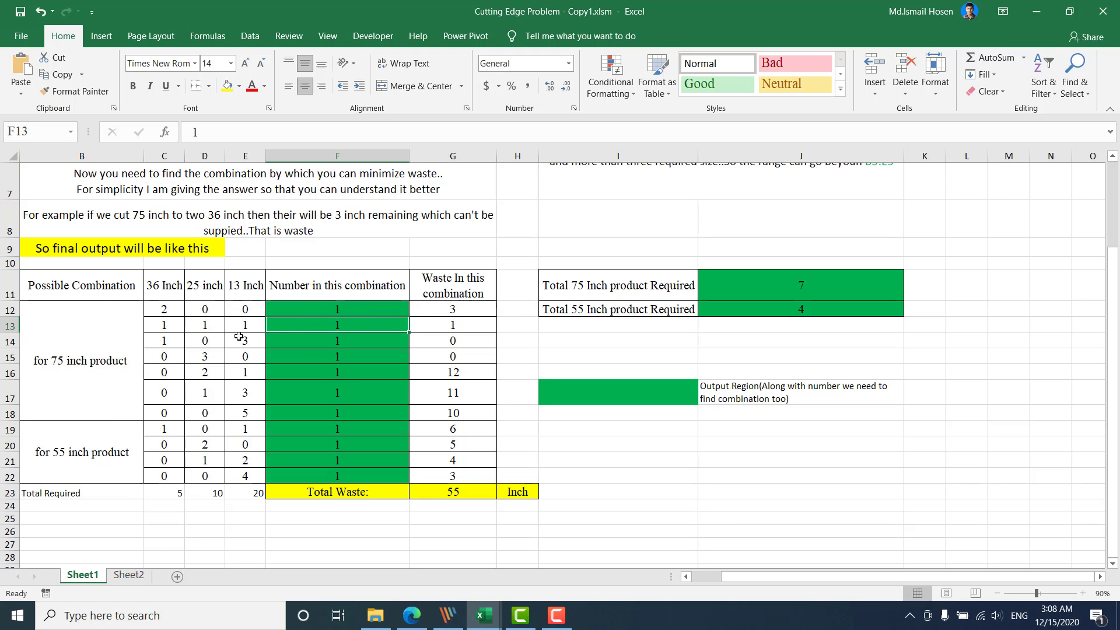
{"action": "left_click", "coordinate": [165, 325]}
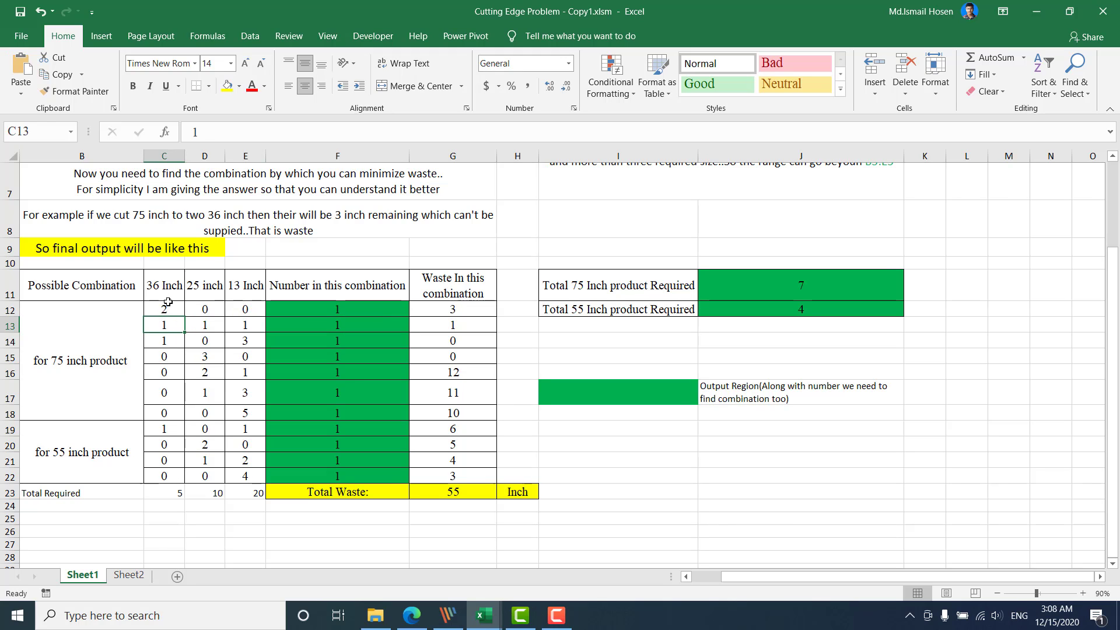
{"action": "left_click_drag", "start_coordinate": [168, 304], "coordinate": [161, 472]}
{"action": "left_click_drag", "start_coordinate": [314, 308], "coordinate": [293, 475]}
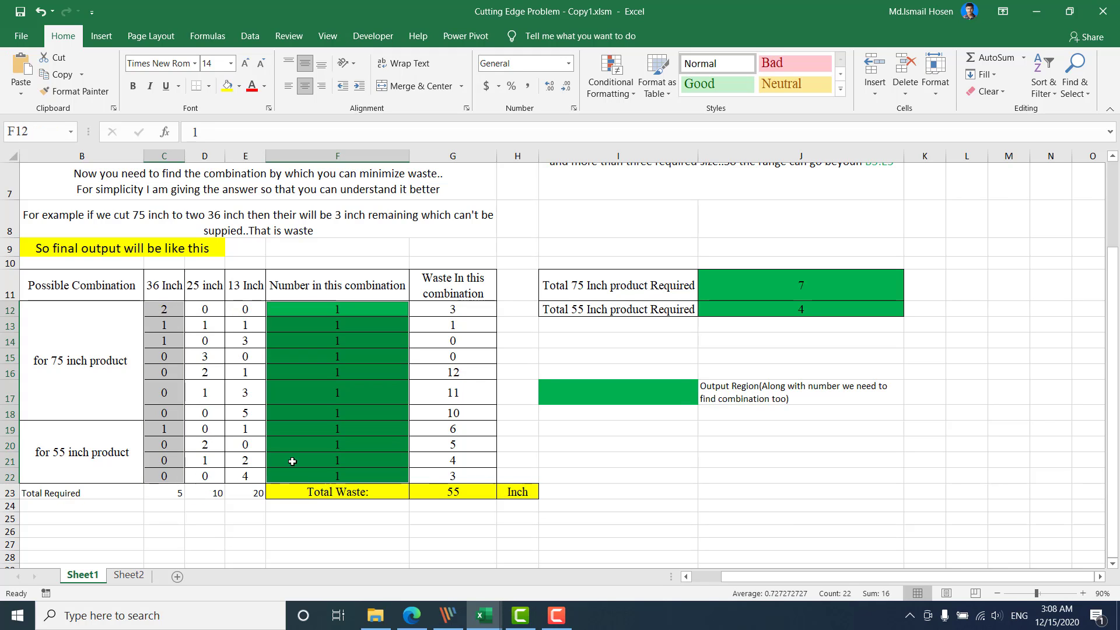
{"action": "left_click", "coordinate": [177, 495]}
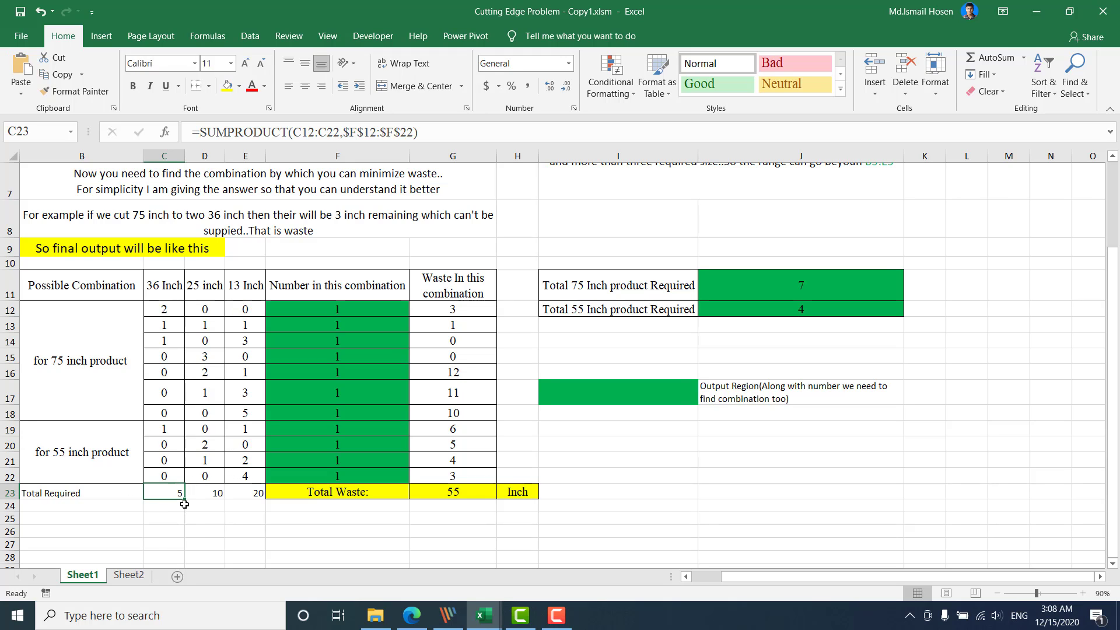
Examine how the 25-inch total in D23 combines the cut counts in D12:D22 with the numbers in F12:F22.
{"action": "left_click", "coordinate": [213, 494]}
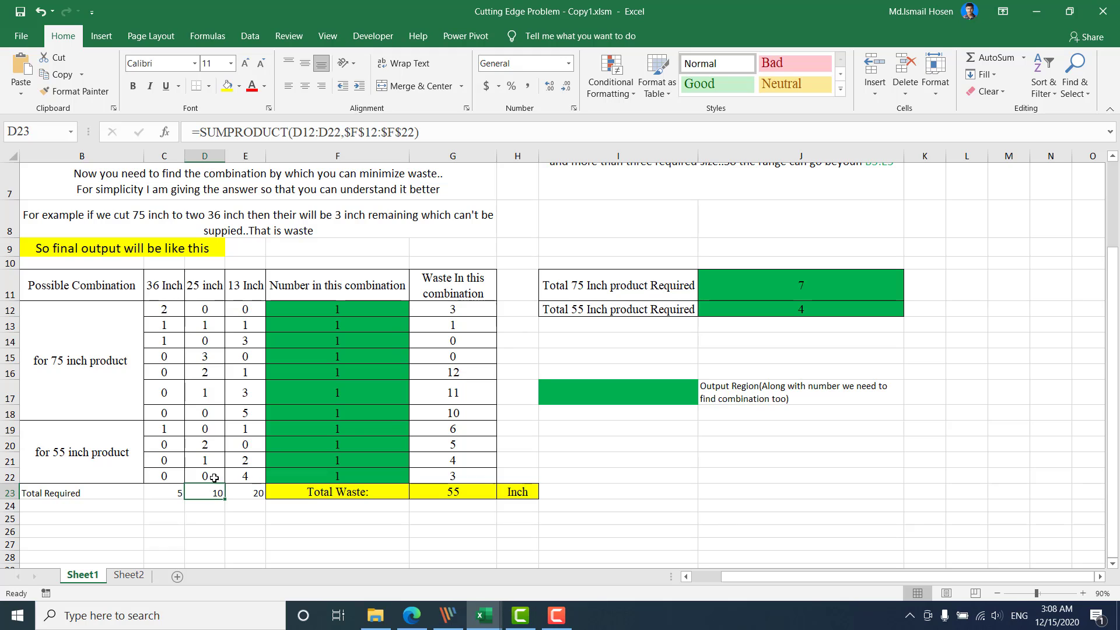
{"action": "left_click", "coordinate": [206, 309], "text": "ctrl"}
{"action": "left_click_drag", "start_coordinate": [201, 346], "coordinate": [204, 475]}
{"action": "left_click_drag", "start_coordinate": [359, 309], "coordinate": [345, 475]}
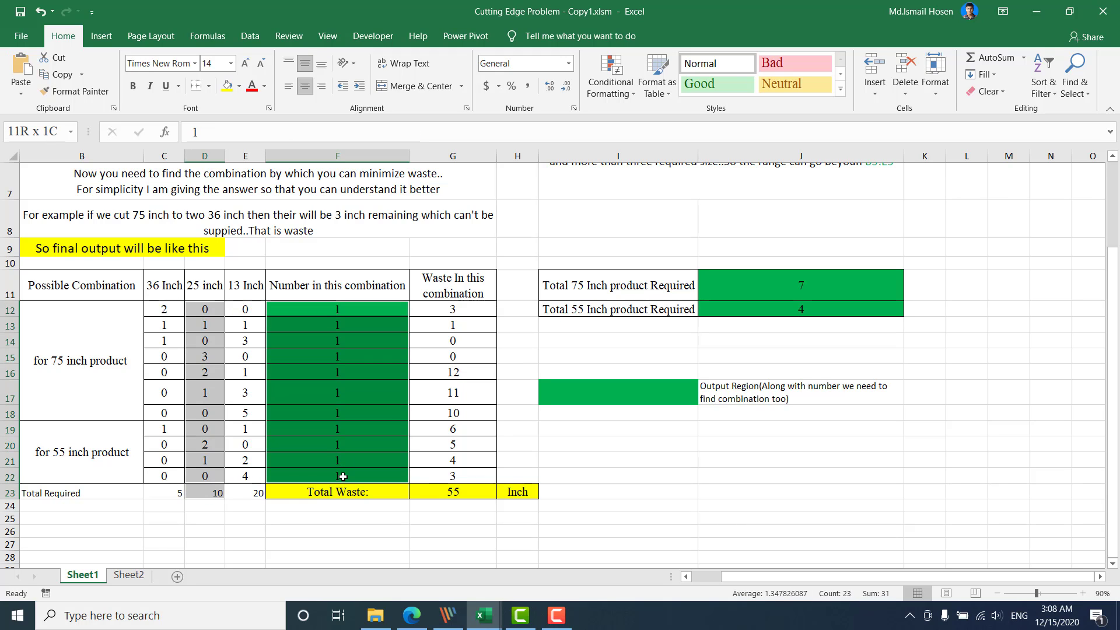
Review the SUMPRODUCT formulas in the Total Required cells C23, D23 and E23, checking the ranges they multiply.
{"action": "left_click", "coordinate": [179, 495]}
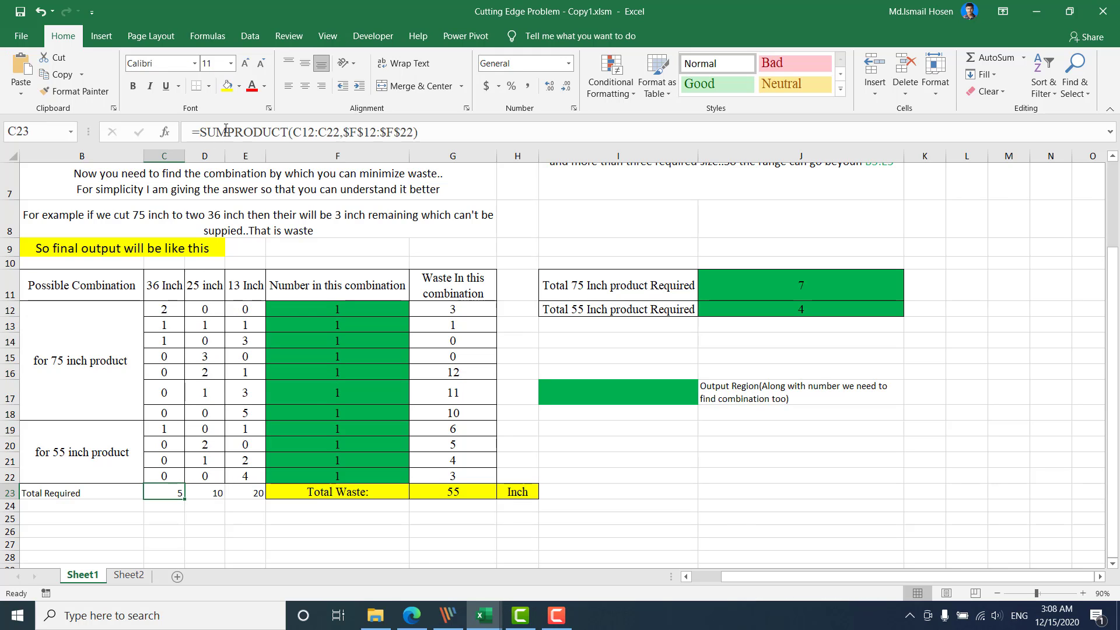
{"action": "left_click", "coordinate": [318, 132]}
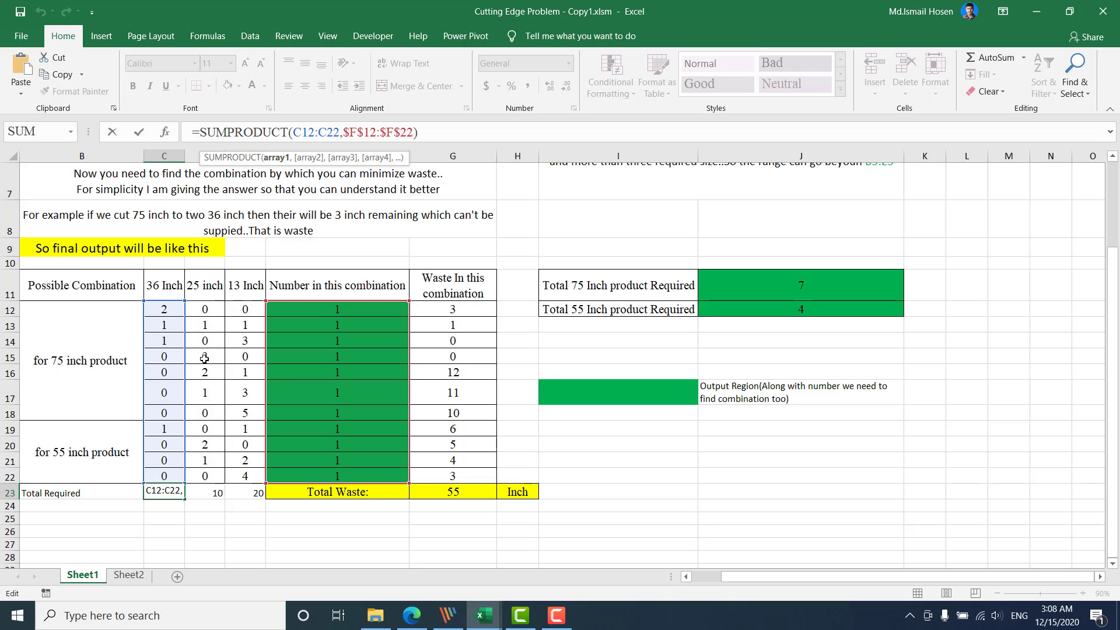
{"action": "key", "text": "ctrl+Return"}
{"action": "left_click", "coordinate": [208, 494]}
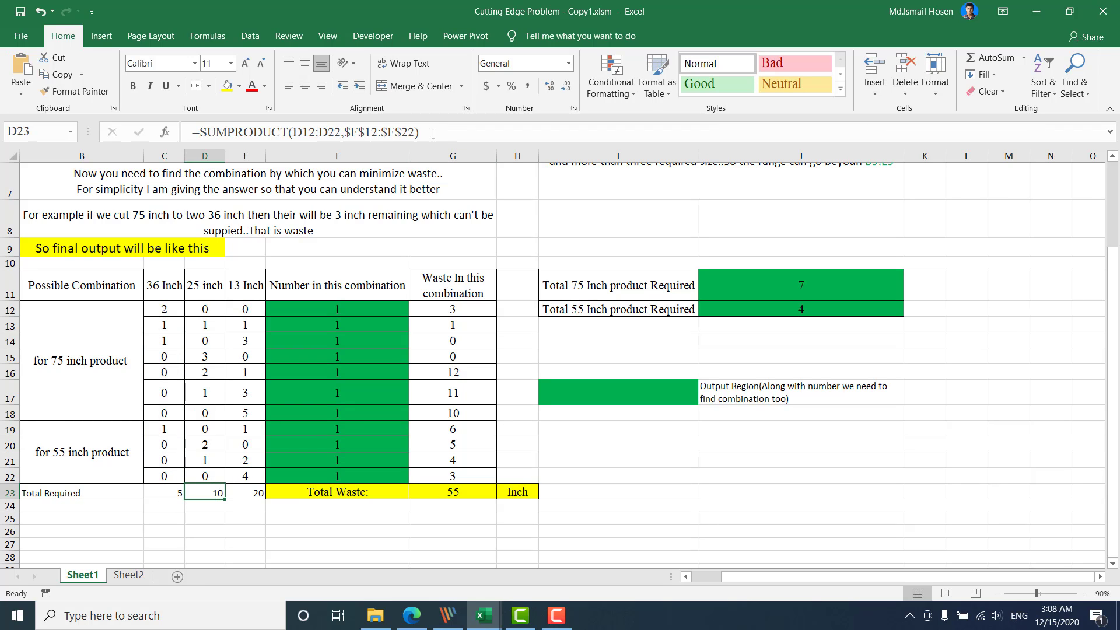
{"action": "key", "text": "F2"}
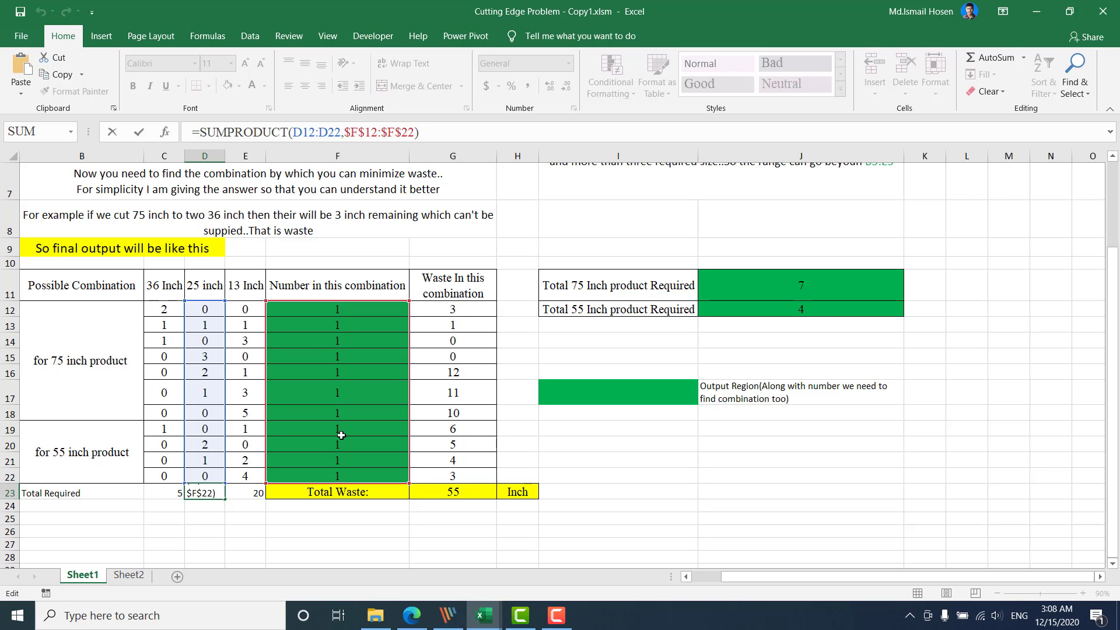
{"action": "key", "text": "Return"}
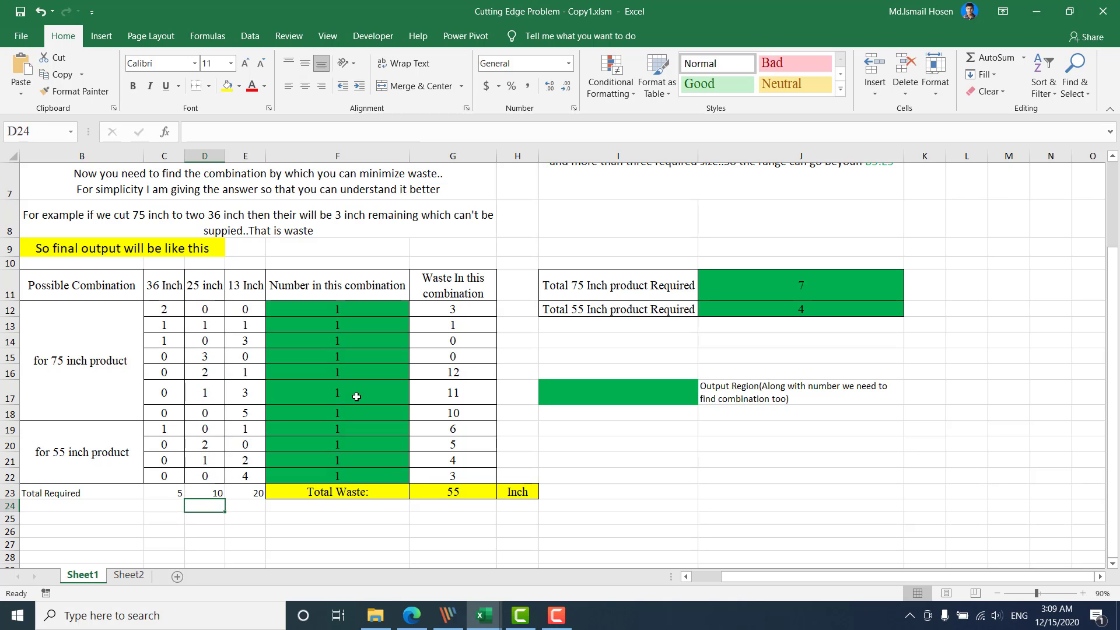
{"action": "left_click", "coordinate": [236, 492]}
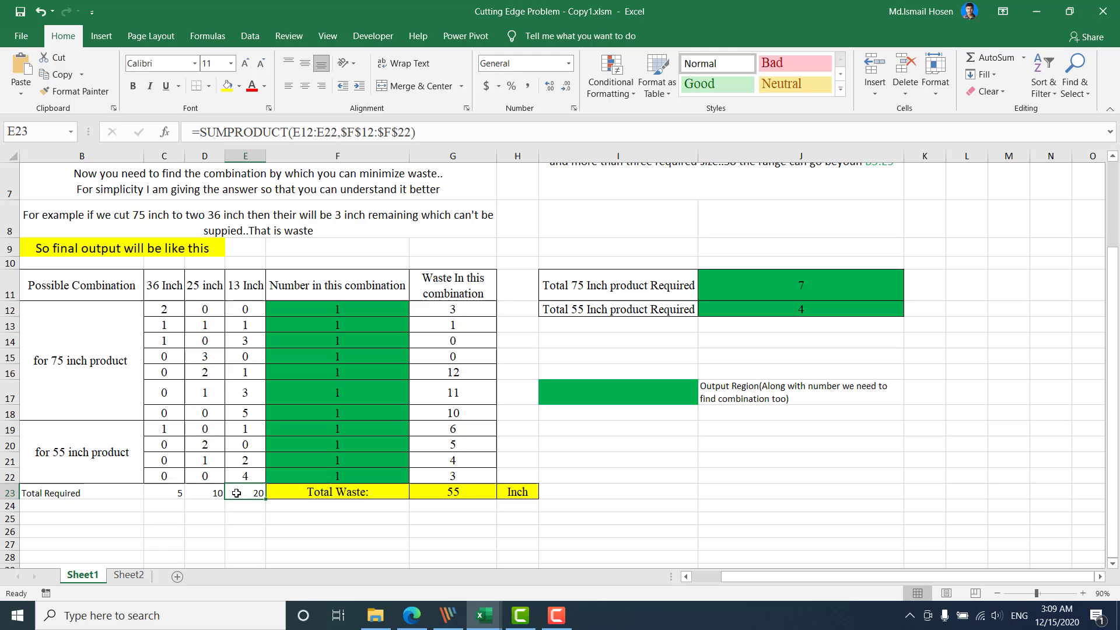
{"action": "left_click", "coordinate": [194, 496]}
{"action": "left_click", "coordinate": [149, 496]}
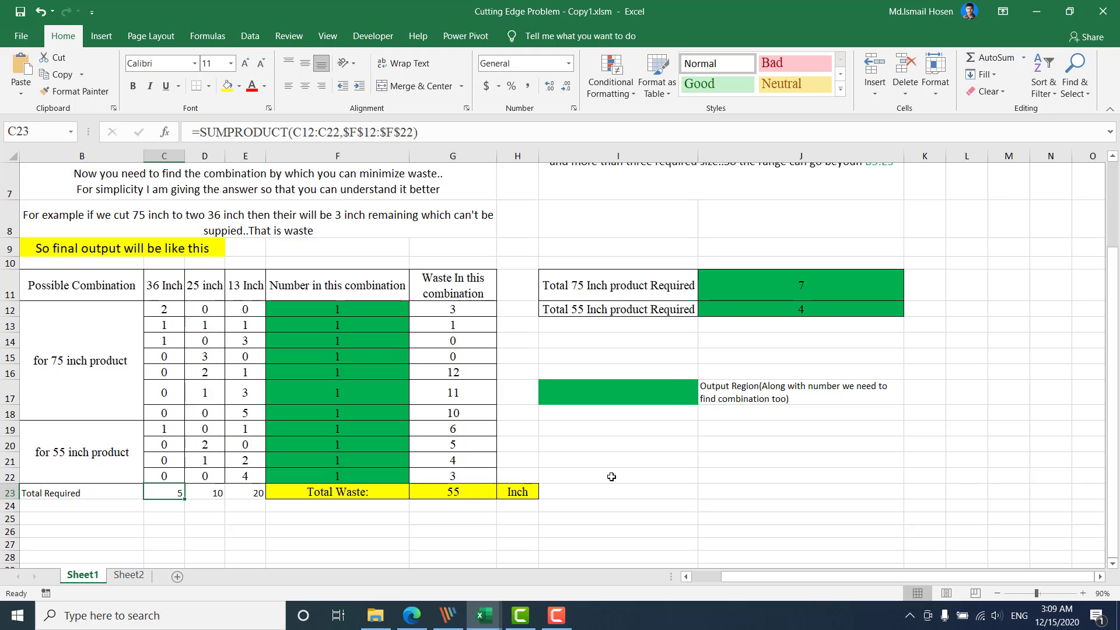
Examine the Total Waste cell G23 and the combination numbers in F12:F22 that it depends on.
{"action": "left_click", "coordinate": [464, 491]}
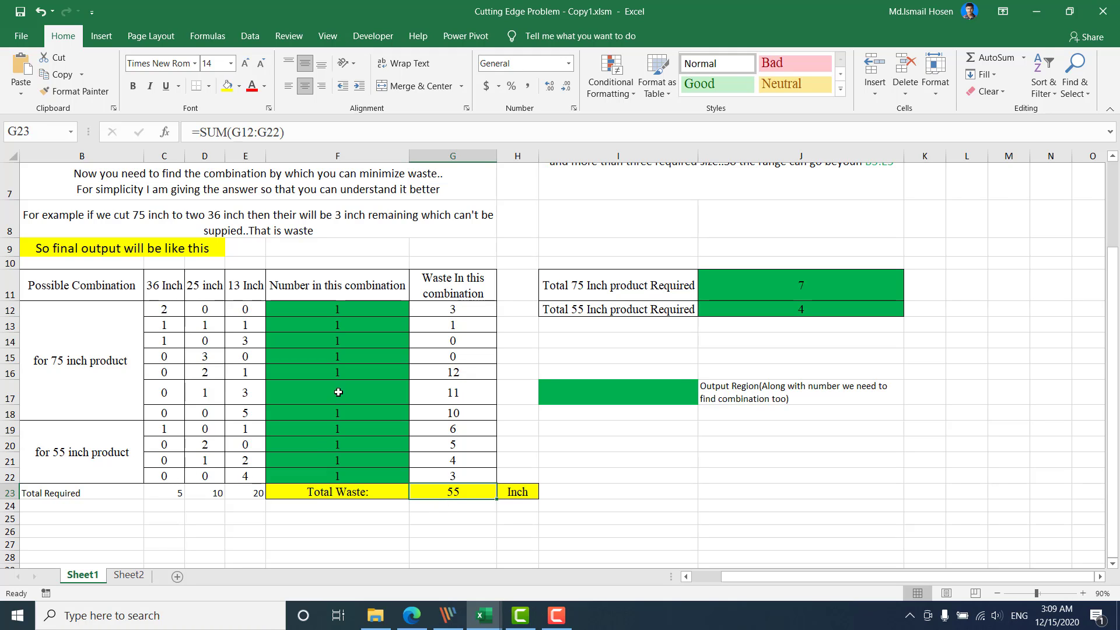
{"action": "left_click_drag", "start_coordinate": [337, 309], "coordinate": [335, 476]}
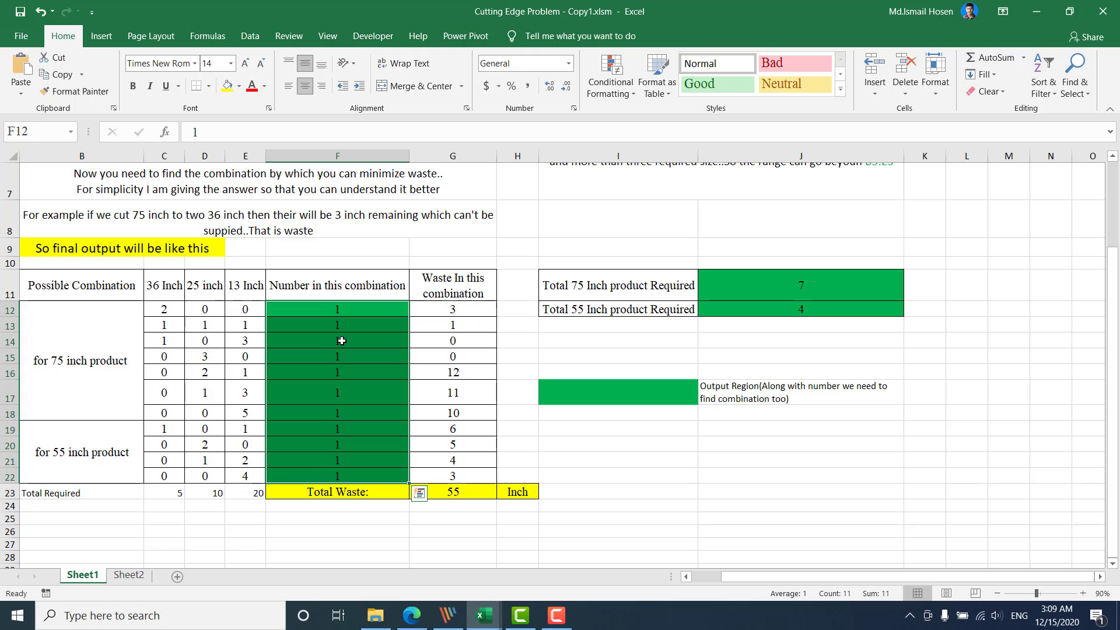
{"action": "left_click", "coordinate": [363, 312]}
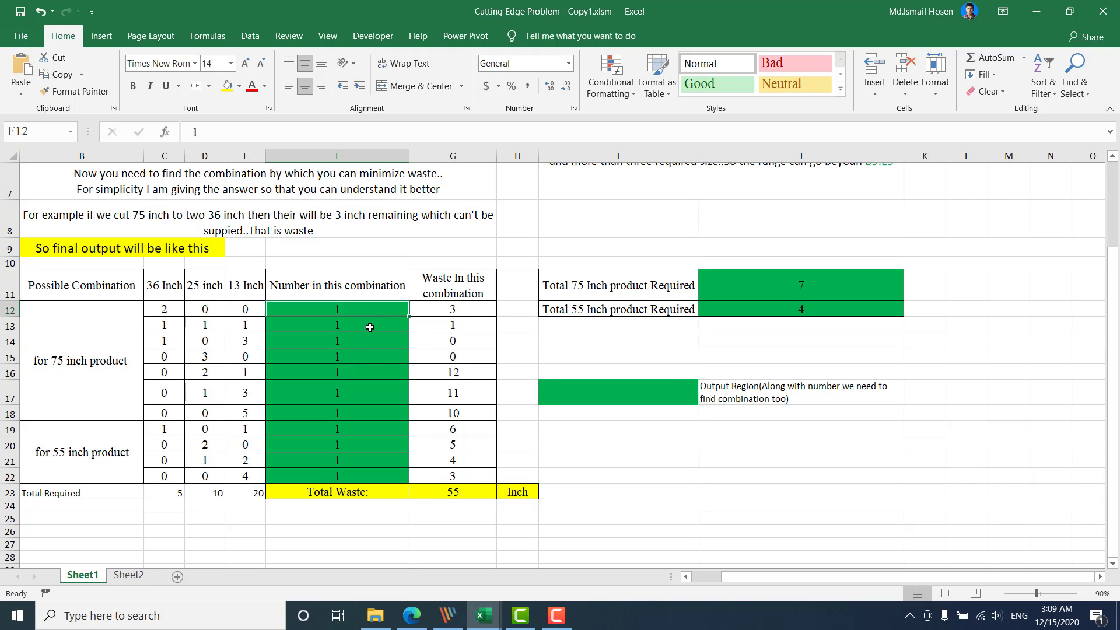
{"action": "key", "text": "Down"}
{"action": "key", "text": "Down"}
{"action": "key", "text": "Down"}
{"action": "left_click_drag", "start_coordinate": [369, 305], "coordinate": [362, 475]}
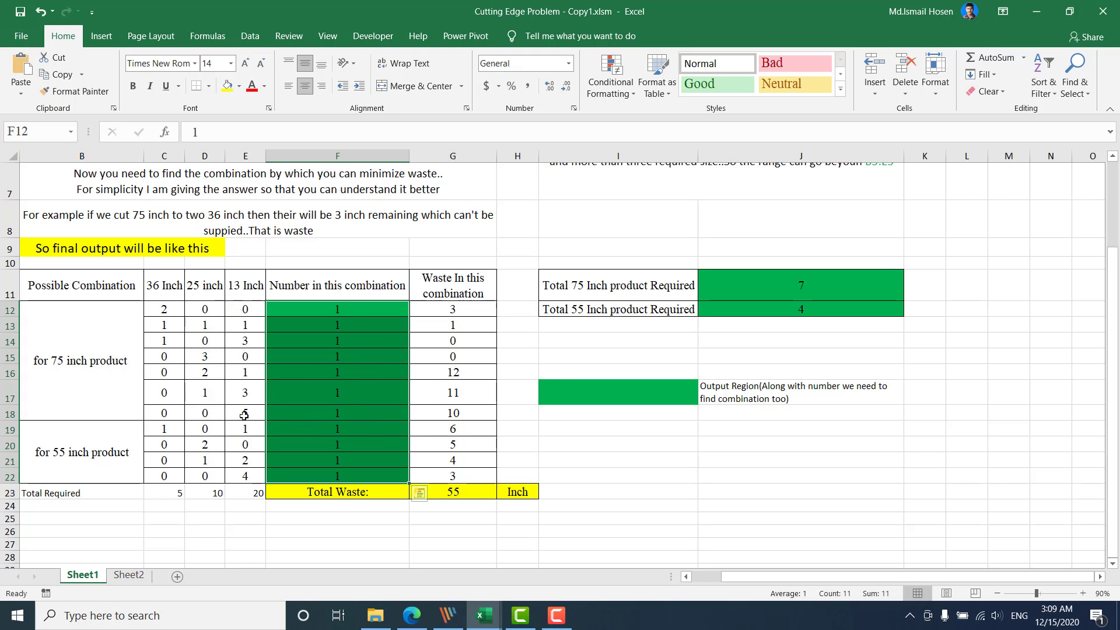
Compare the Total Required values in C23:E23 with the matching Required Number values in C5:E5.
{"action": "left_click", "coordinate": [158, 492]}
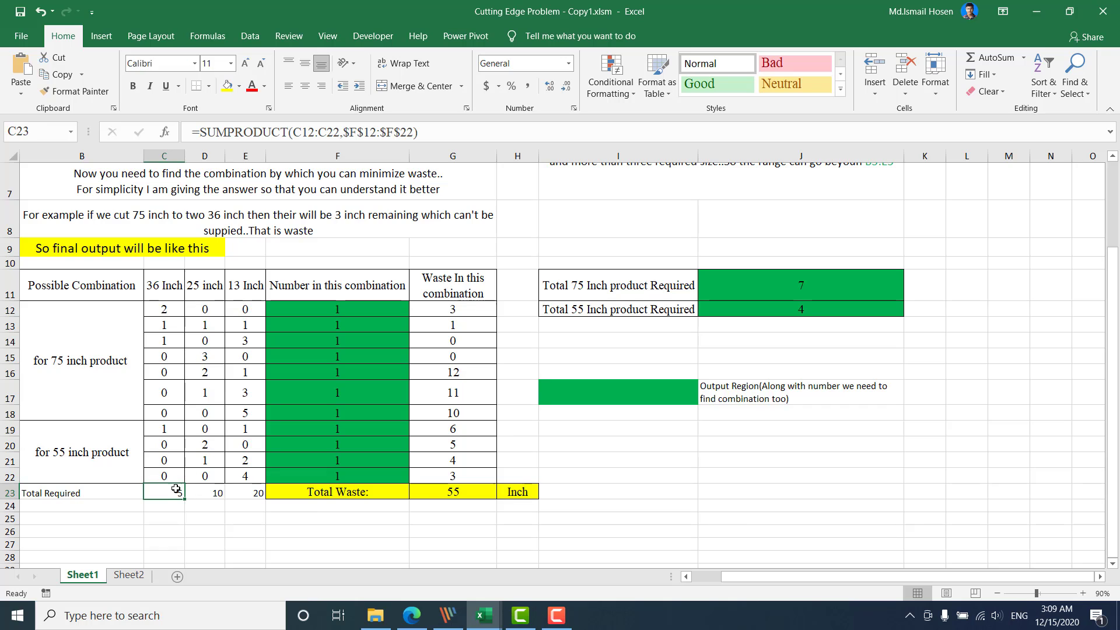
{"action": "scroll", "coordinate": [175, 488], "scroll_direction": "up", "scroll_amount": 1}
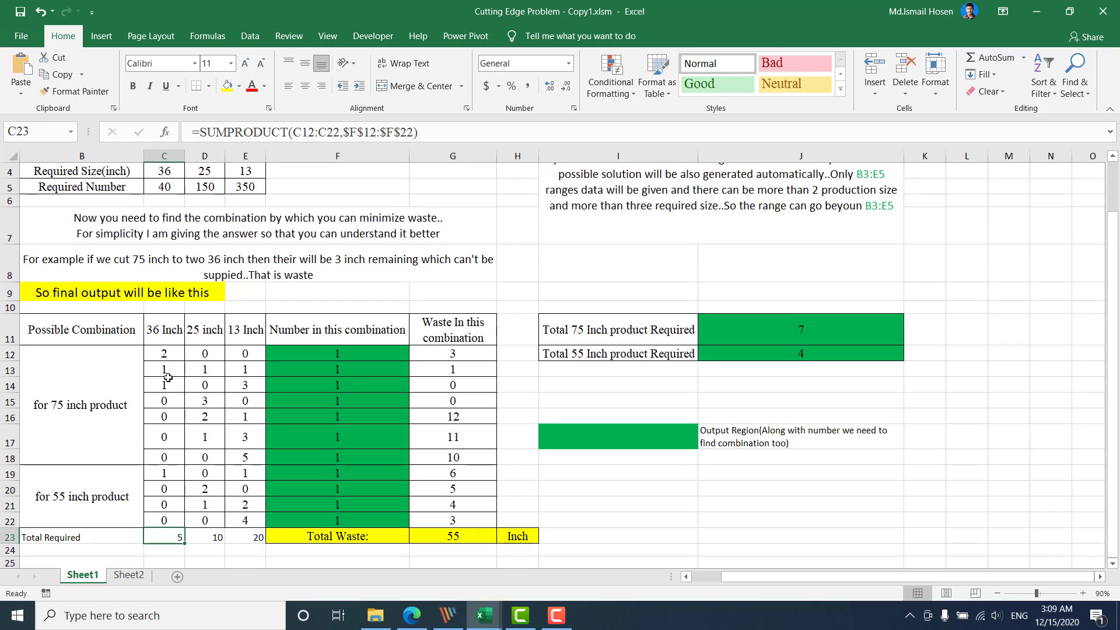
{"action": "left_click", "coordinate": [164, 187]}
{"action": "left_click", "coordinate": [218, 537]}
{"action": "left_click", "coordinate": [207, 186]}
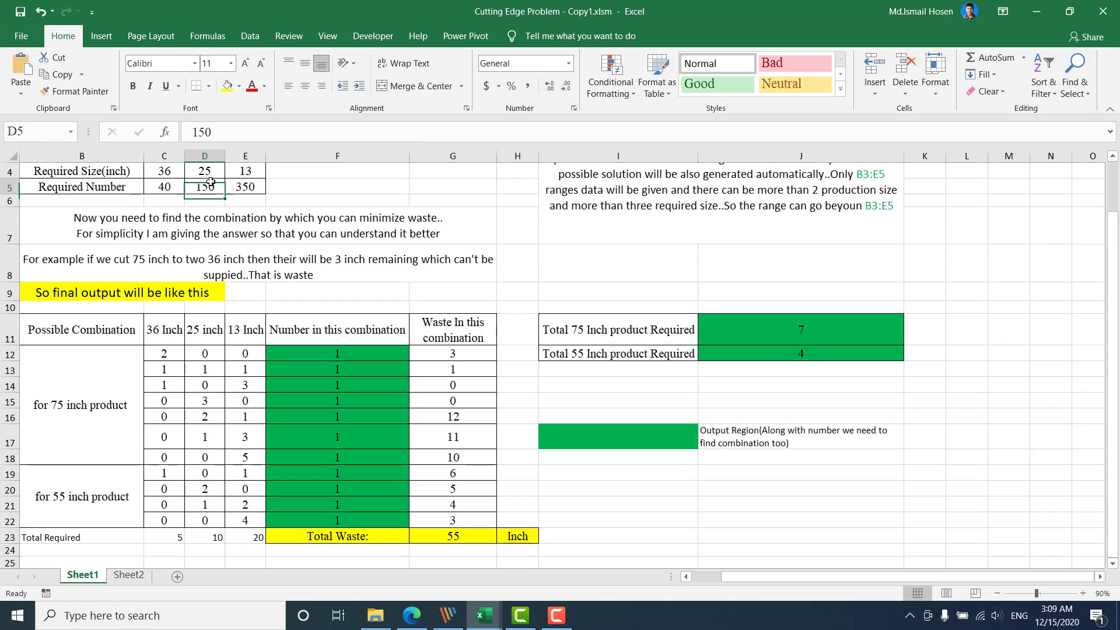
{"action": "left_click", "coordinate": [257, 539]}
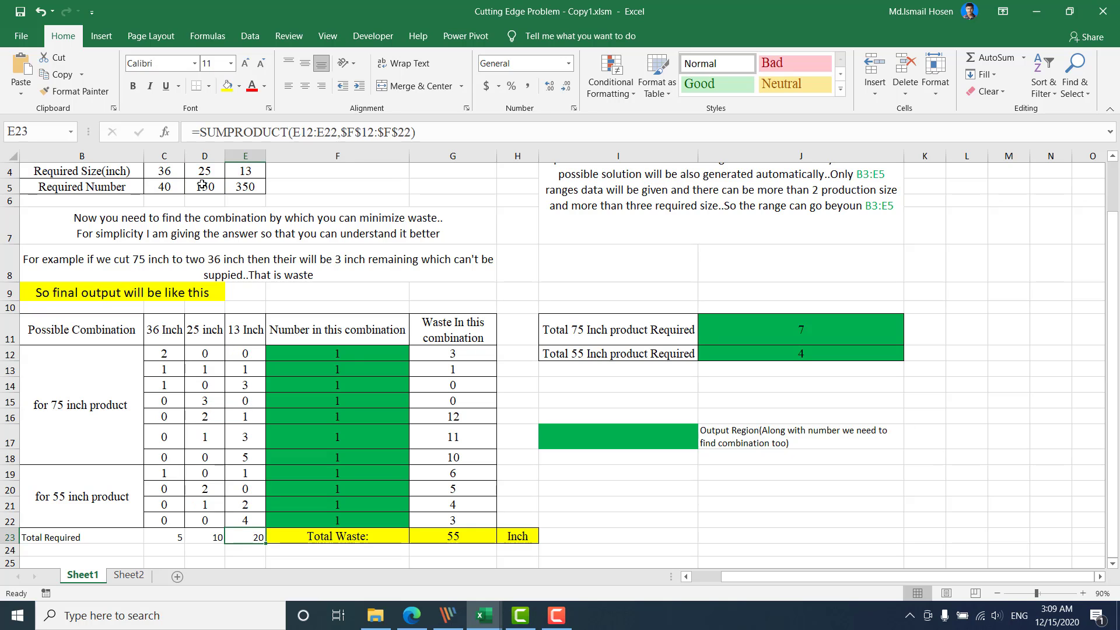
{"action": "left_click", "coordinate": [245, 186]}
{"action": "scroll", "coordinate": [417, 330], "scroll_direction": "up", "scroll_amount": 1}
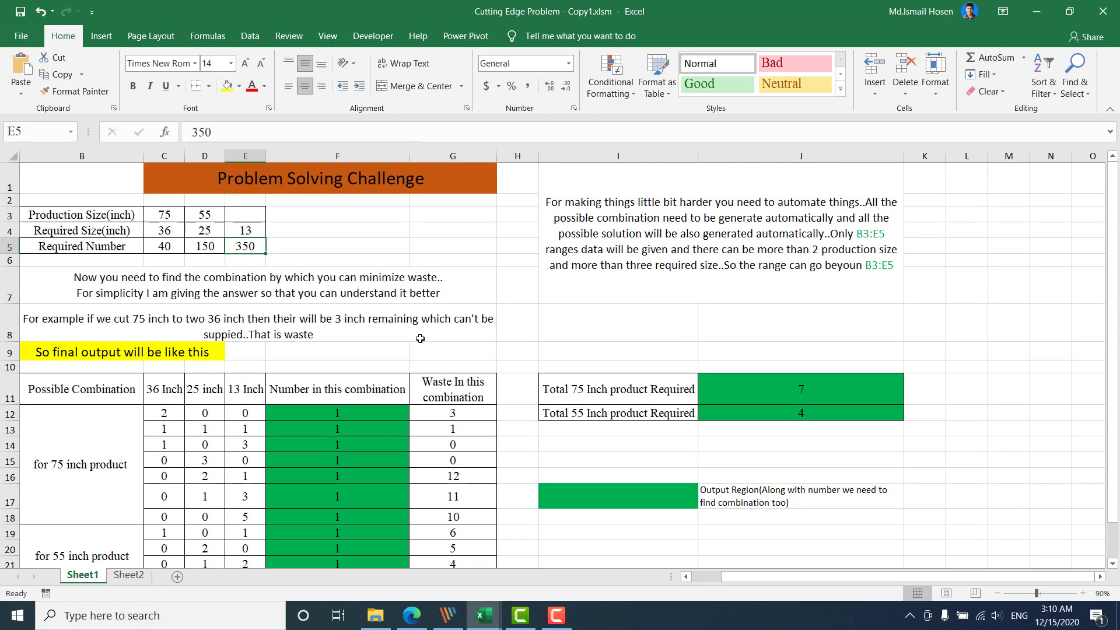
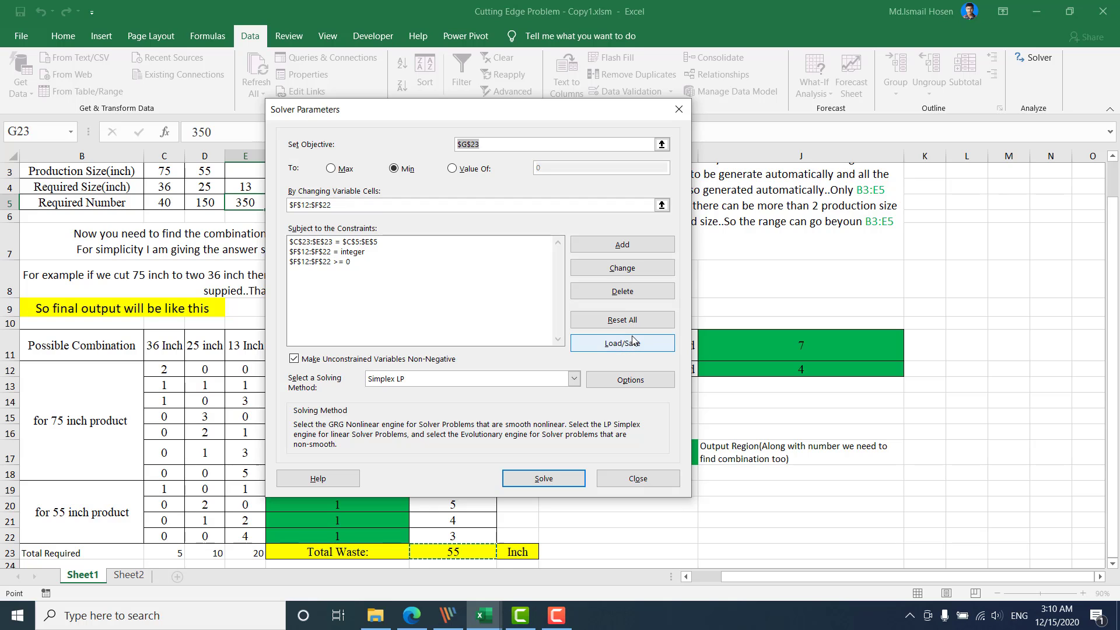
Reset all Solver options and cell selections, and move the Solver Parameters dialog clear of the combination table.
{"action": "left_click", "coordinate": [627, 320]}
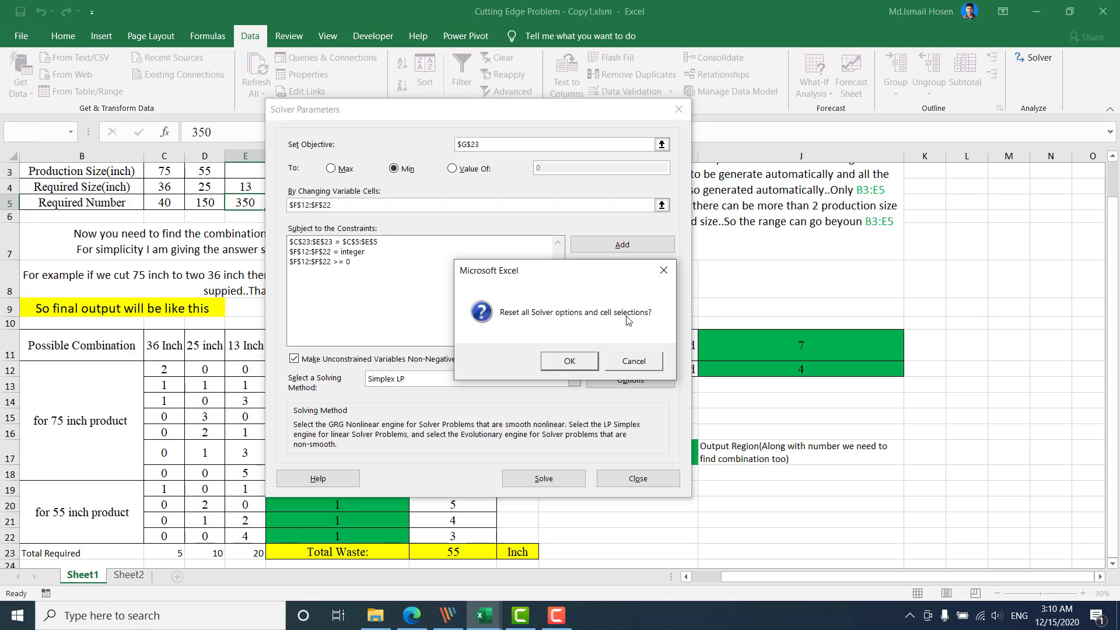
{"action": "left_click", "coordinate": [585, 362]}
{"action": "left_click_drag", "start_coordinate": [402, 109], "coordinate": [692, 122]}
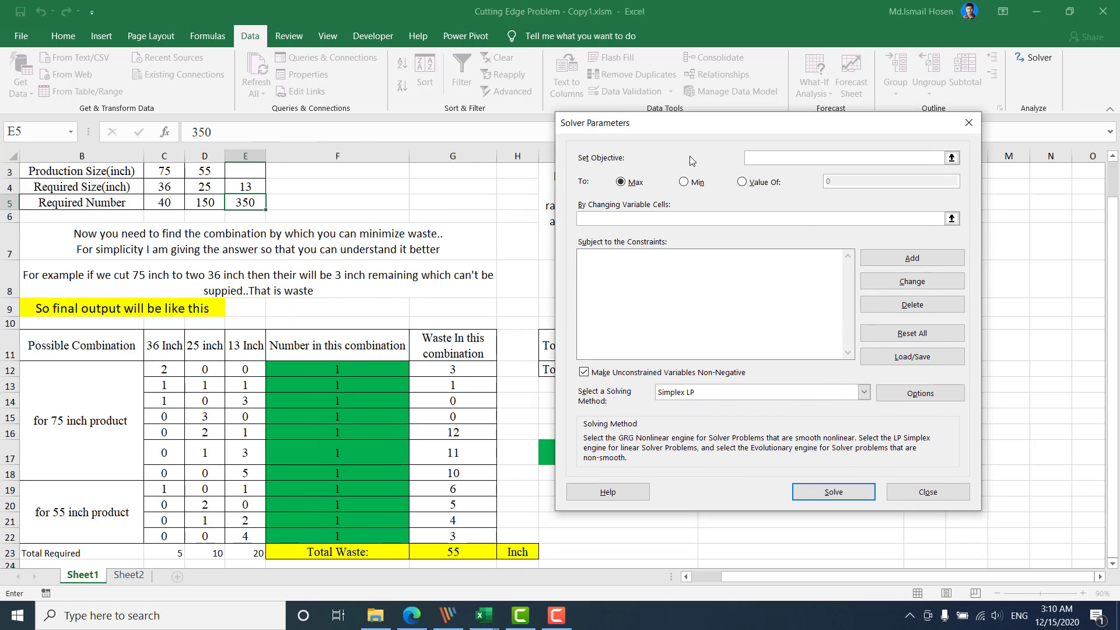
Set the Solver objective to minimize Total Waste in G23 by changing the combination numbers in F12:F22.
{"action": "scroll", "coordinate": [455, 350], "scroll_direction": "down", "scroll_amount": 2}
{"action": "left_click", "coordinate": [456, 417]}
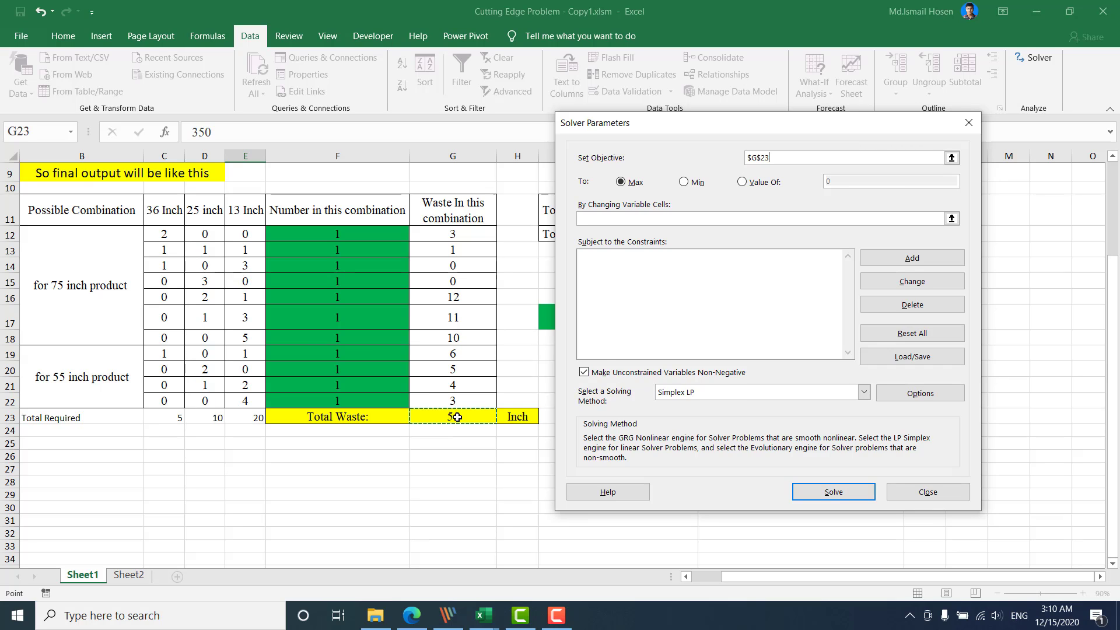
{"action": "left_click", "coordinate": [692, 184]}
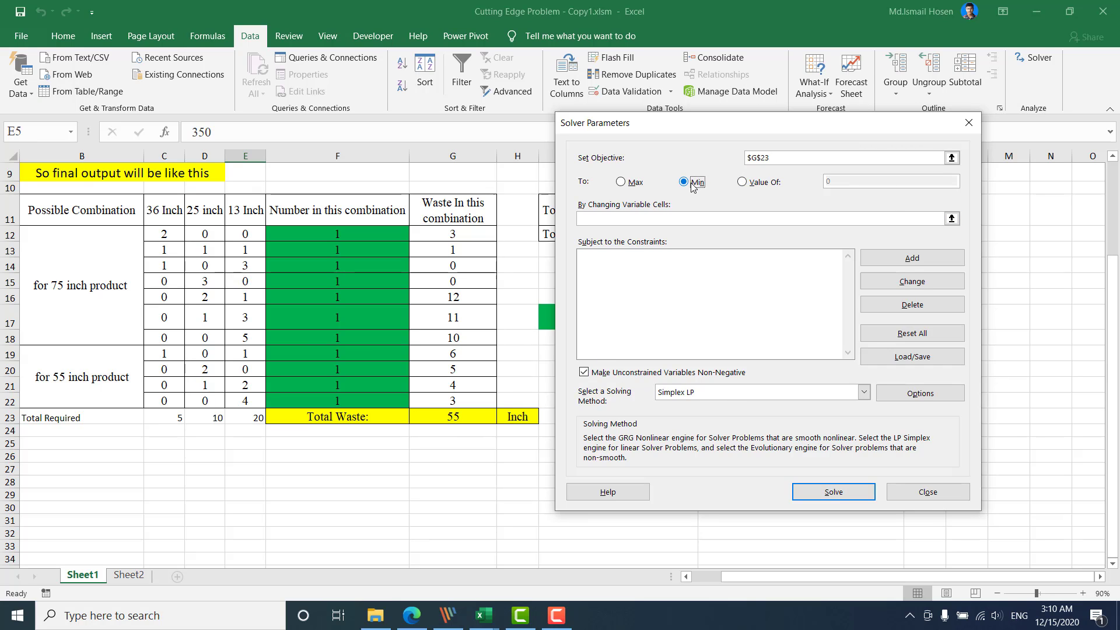
{"action": "left_click", "coordinate": [676, 217]}
{"action": "left_click_drag", "start_coordinate": [363, 232], "coordinate": [363, 401]}
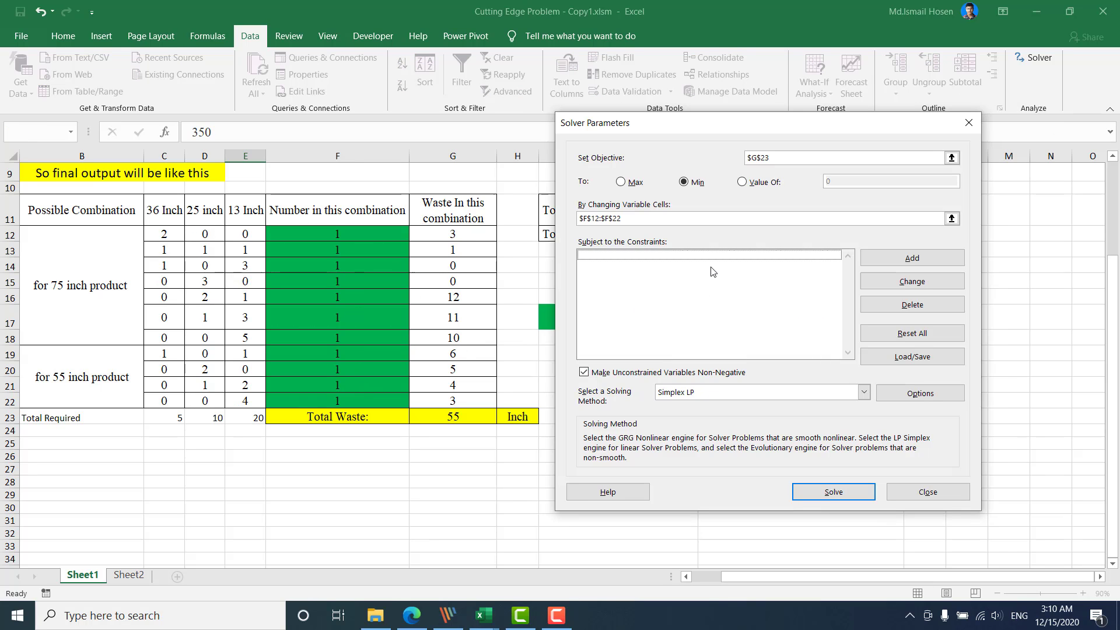
Add a Solver constraint that keeps the combination numbers in F12:F22 >= 0.
{"action": "left_click", "coordinate": [901, 258]}
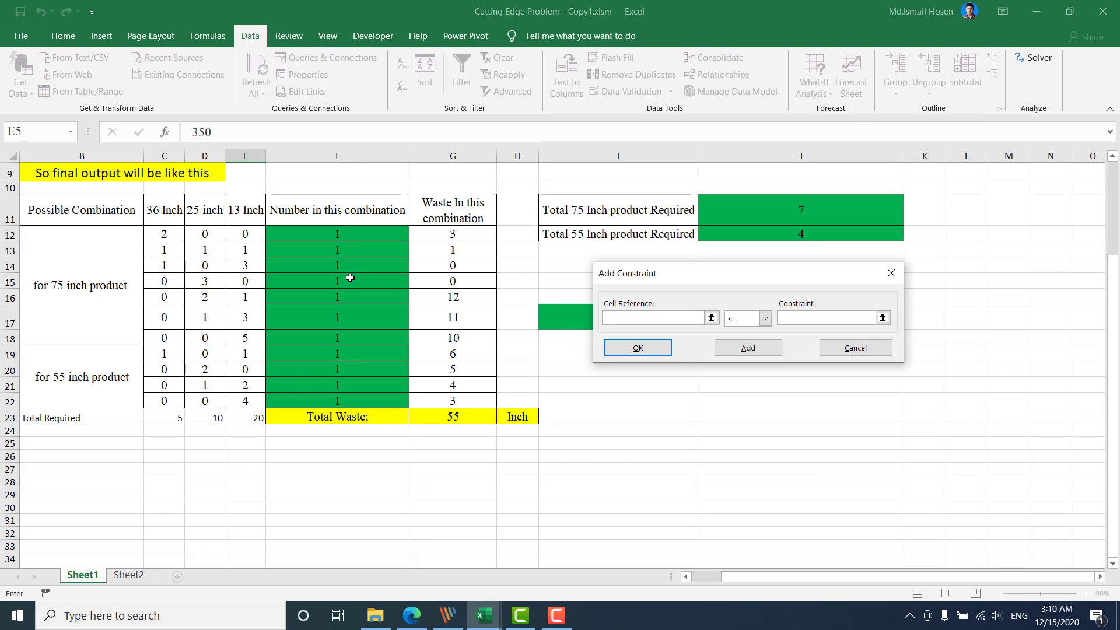
{"action": "left_click_drag", "start_coordinate": [346, 232], "coordinate": [350, 402]}
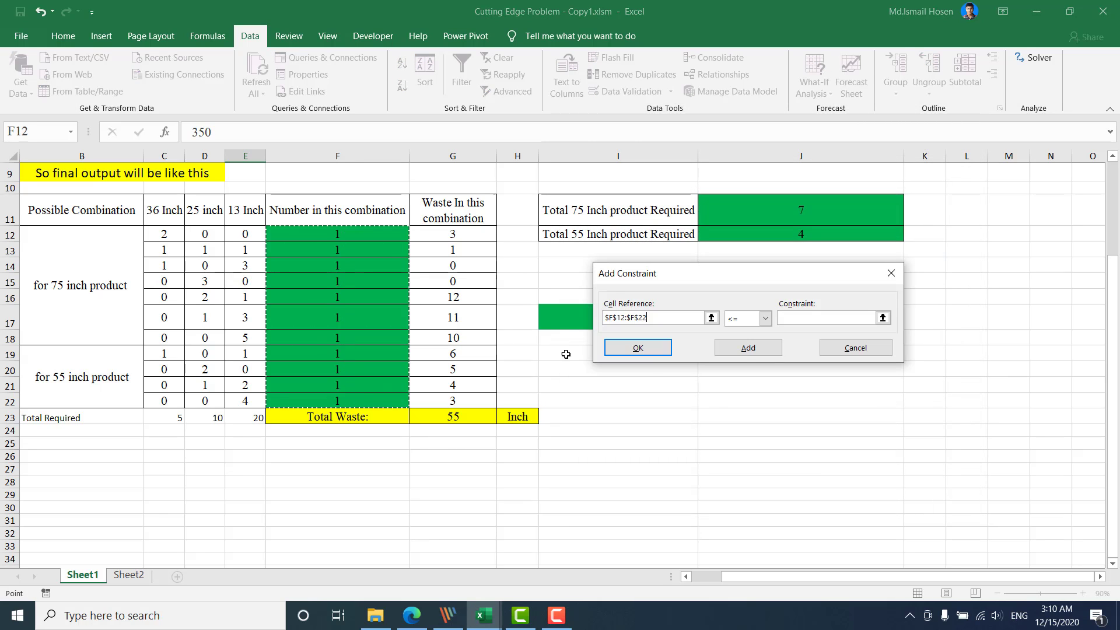
{"action": "left_click", "coordinate": [765, 319]}
{"action": "left_click", "coordinate": [741, 354]}
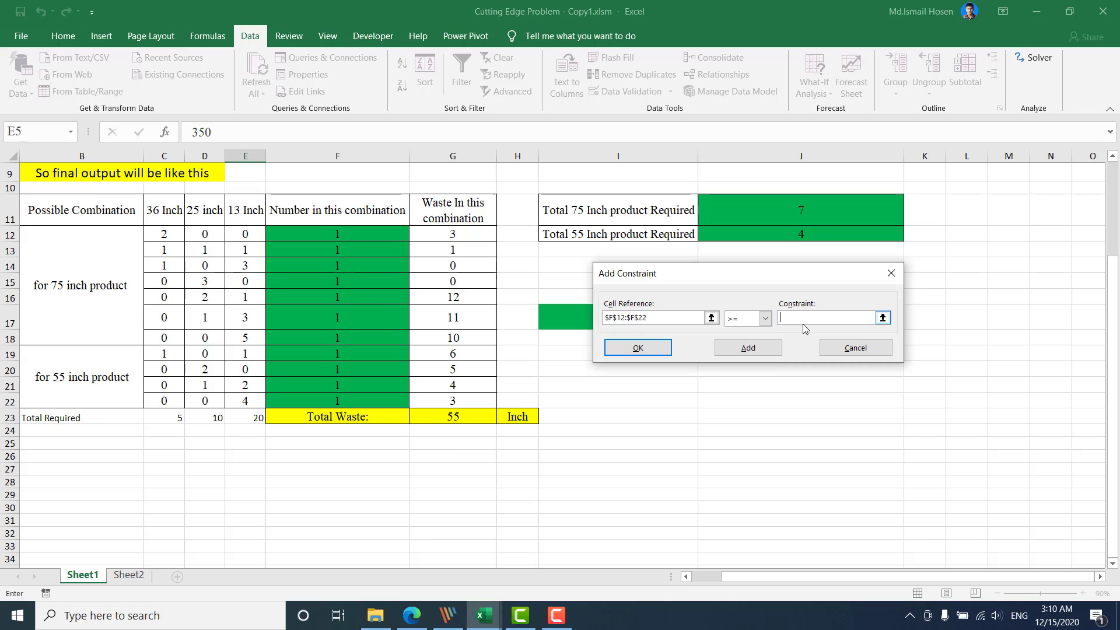
{"action": "type", "text": "0"}
{"action": "left_click", "coordinate": [748, 348]}
Add a Solver constraint that restricts F12:F22 to integers.
{"action": "left_click_drag", "start_coordinate": [345, 231], "coordinate": [346, 402]}
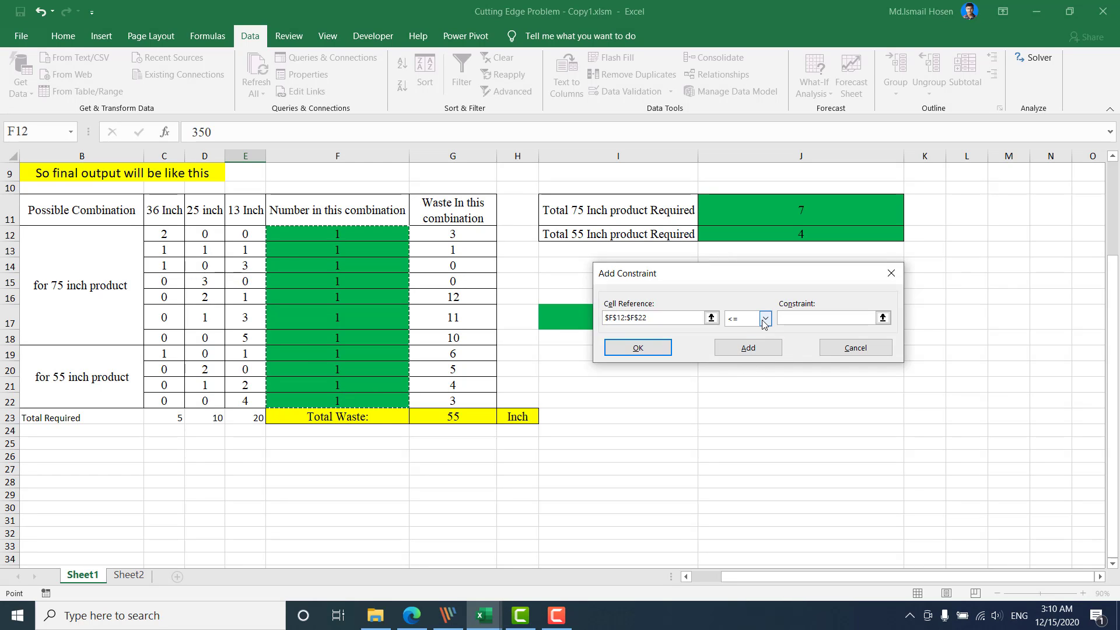
{"action": "left_click", "coordinate": [764, 319]}
{"action": "left_click", "coordinate": [738, 362]}
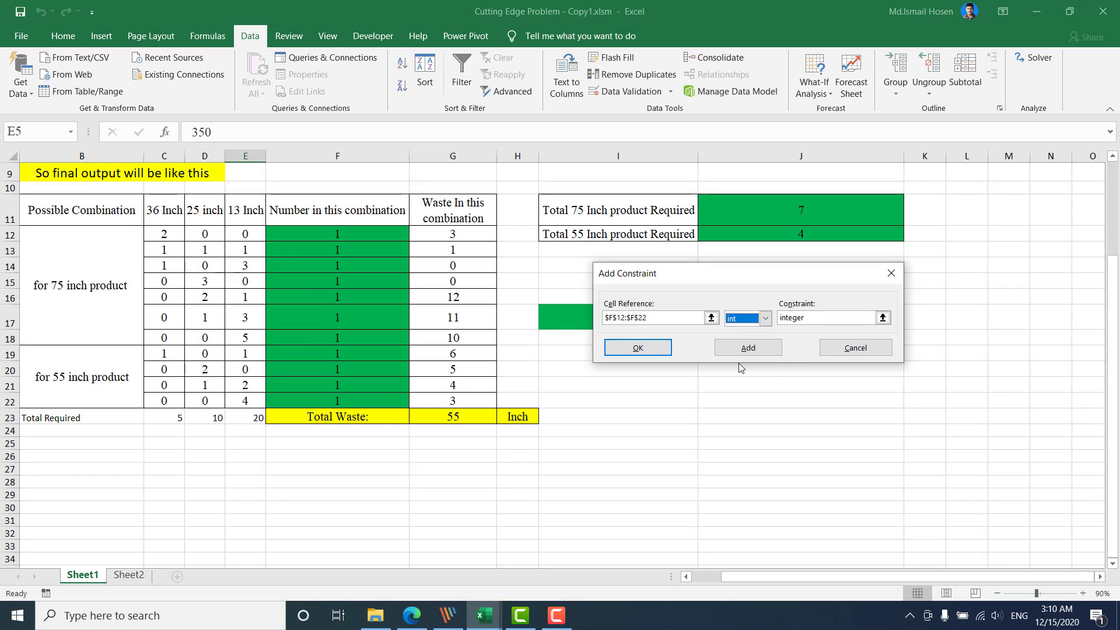
{"action": "left_click", "coordinate": [747, 347]}
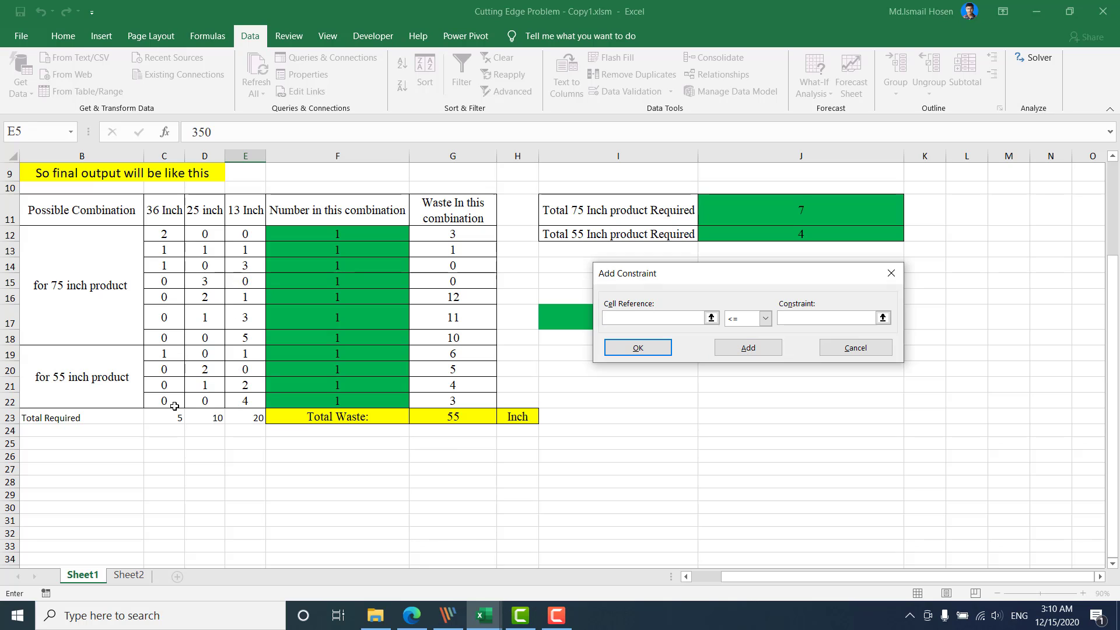
Add a Solver constraint that makes the totals in C23:E23 equal the required numbers in C5:E5.
{"action": "left_click_drag", "start_coordinate": [159, 417], "coordinate": [260, 419]}
{"action": "left_click", "coordinate": [765, 318]}
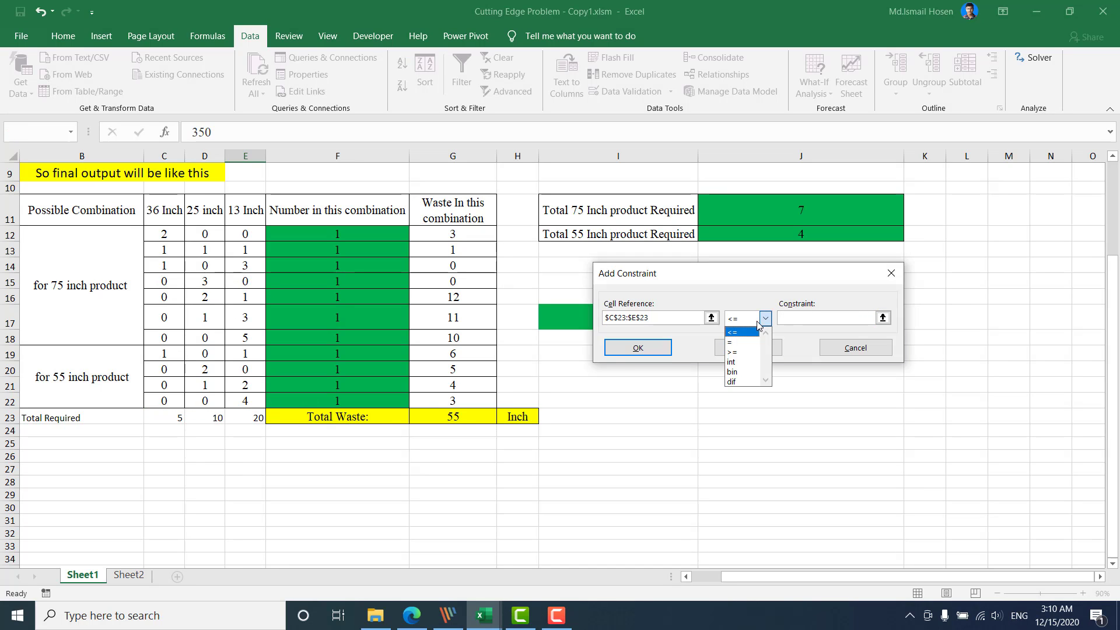
{"action": "left_click", "coordinate": [730, 344]}
{"action": "scroll", "coordinate": [163, 274], "scroll_direction": "up", "scroll_amount": 2}
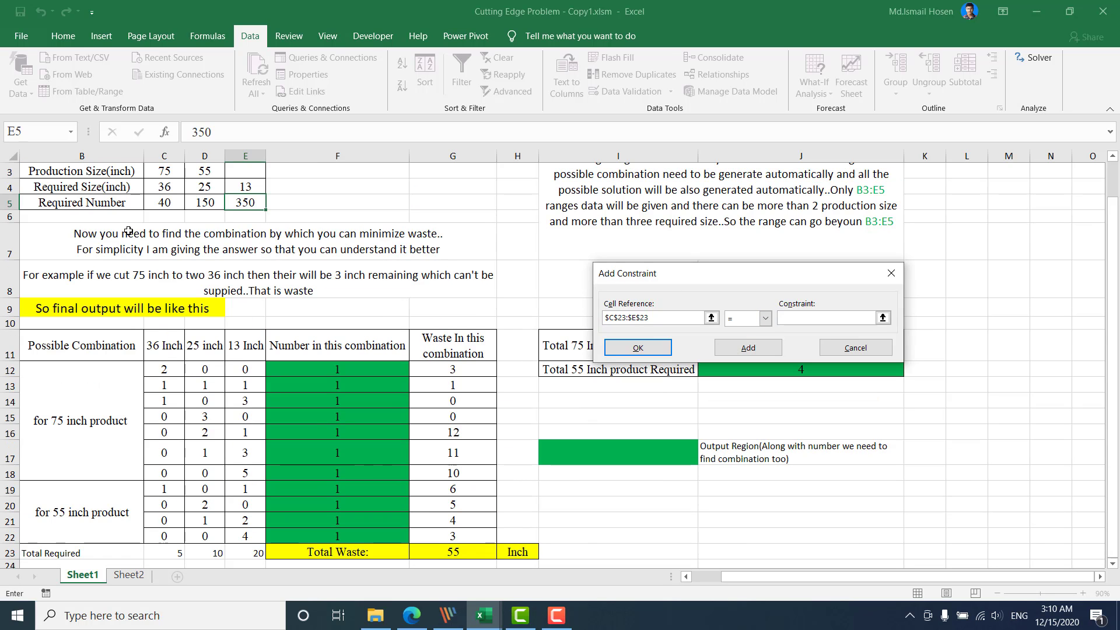
{"action": "left_click_drag", "start_coordinate": [158, 202], "coordinate": [245, 202]}
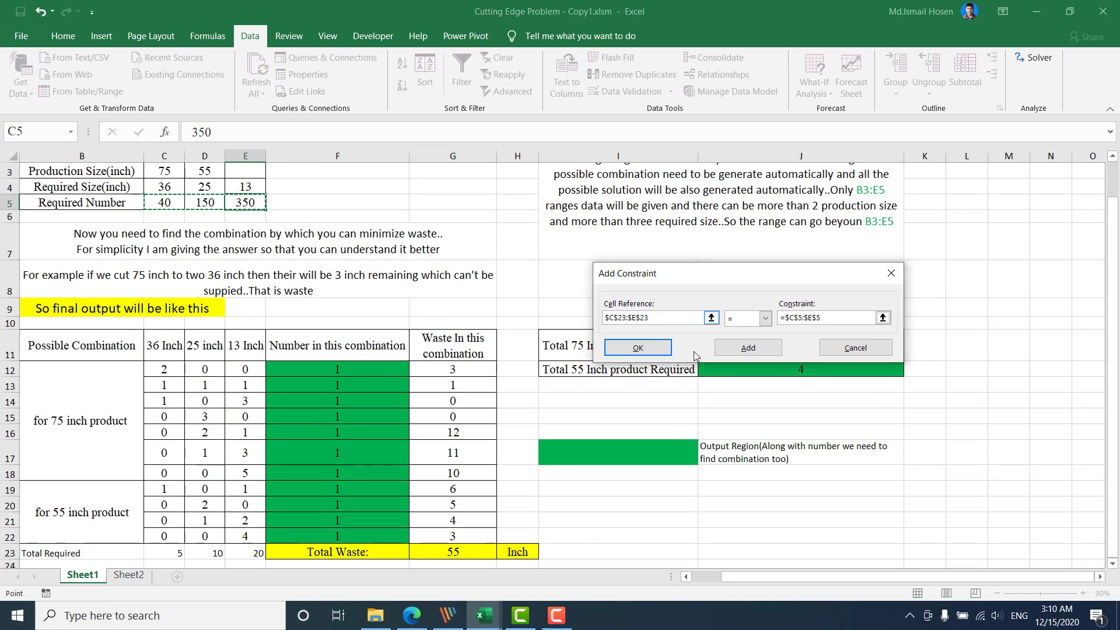
{"action": "left_click", "coordinate": [640, 348]}
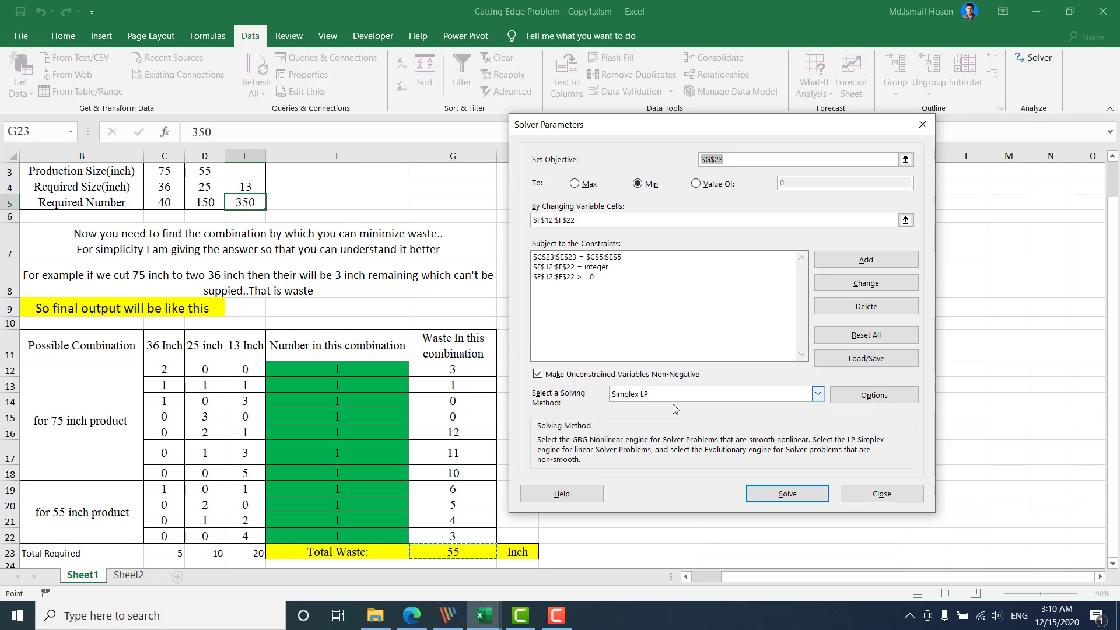
Solve the model with the Simplex LP method and keep the Solver solution in the sheet.
{"action": "scroll", "coordinate": [673, 404], "scroll_direction": "down", "scroll_amount": 2}
{"action": "scroll", "coordinate": [673, 403], "scroll_direction": "up", "scroll_amount": 2}
{"action": "left_click", "coordinate": [783, 498]}
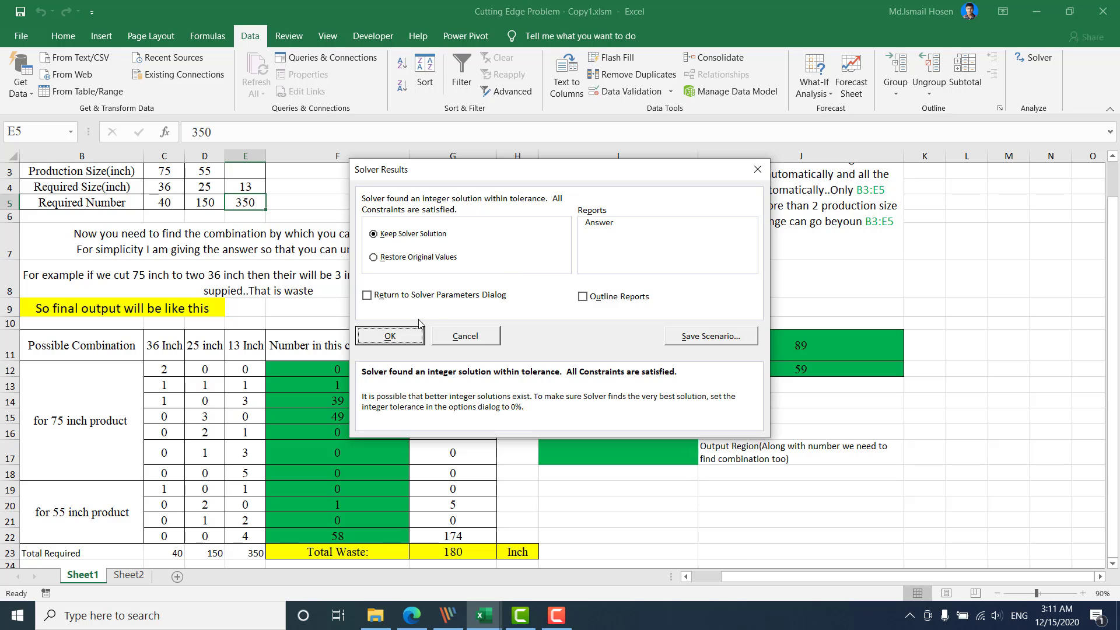
{"action": "left_click", "coordinate": [390, 336]}
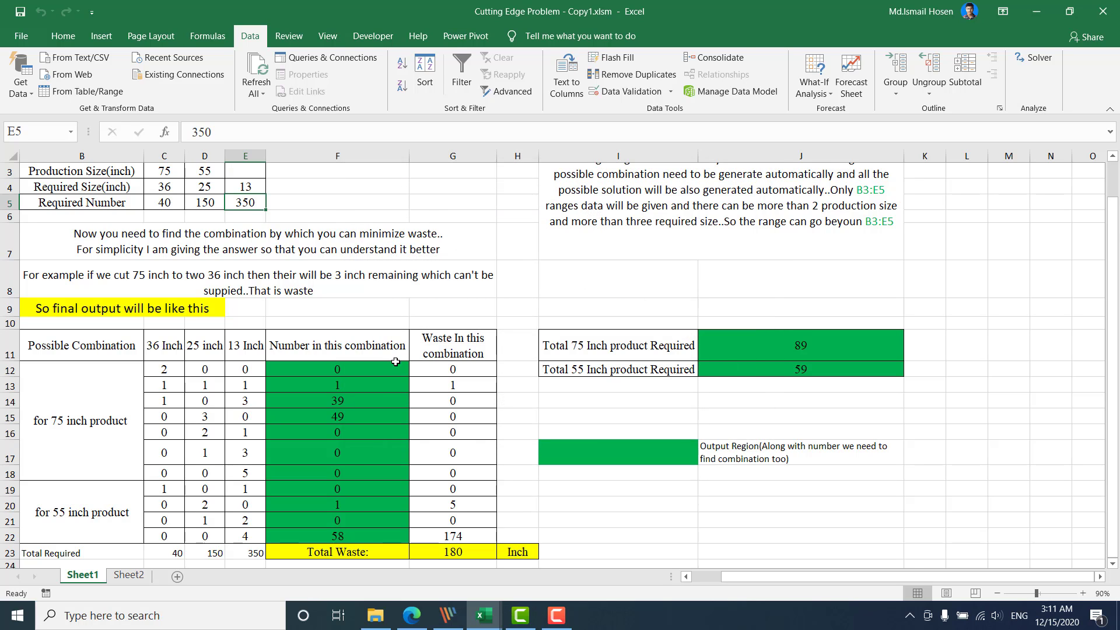
{"action": "scroll", "coordinate": [357, 465], "scroll_direction": "down", "scroll_amount": 1}
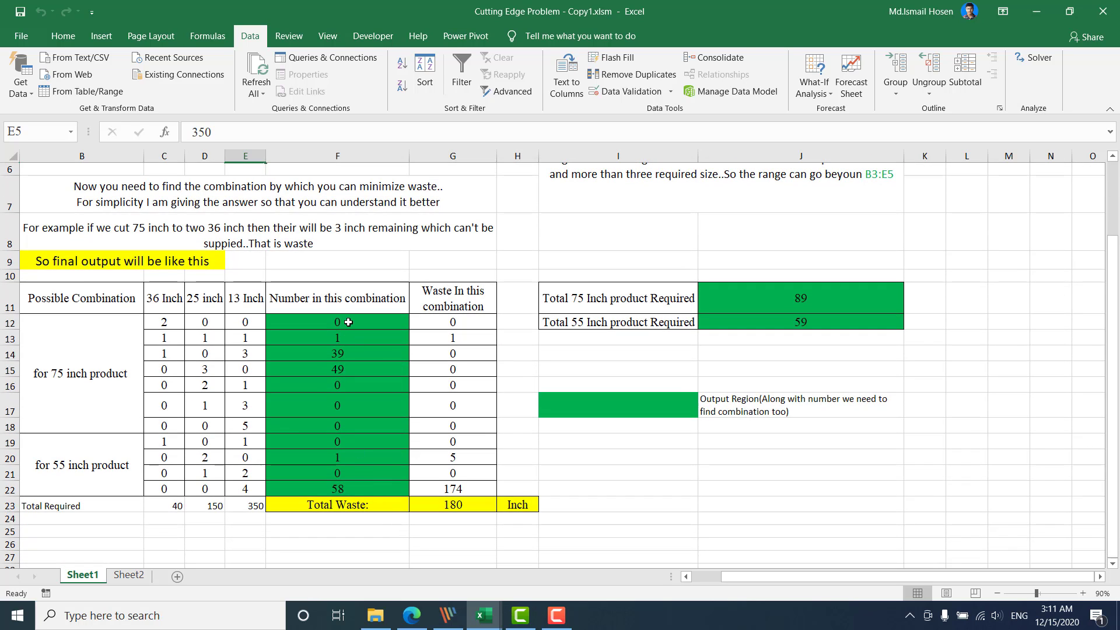
Review the solved combination numbers in F12:F22, the total waste in G23 and the total 75 inch and 55 inch products required.
{"action": "left_click_drag", "start_coordinate": [348, 322], "coordinate": [359, 491]}
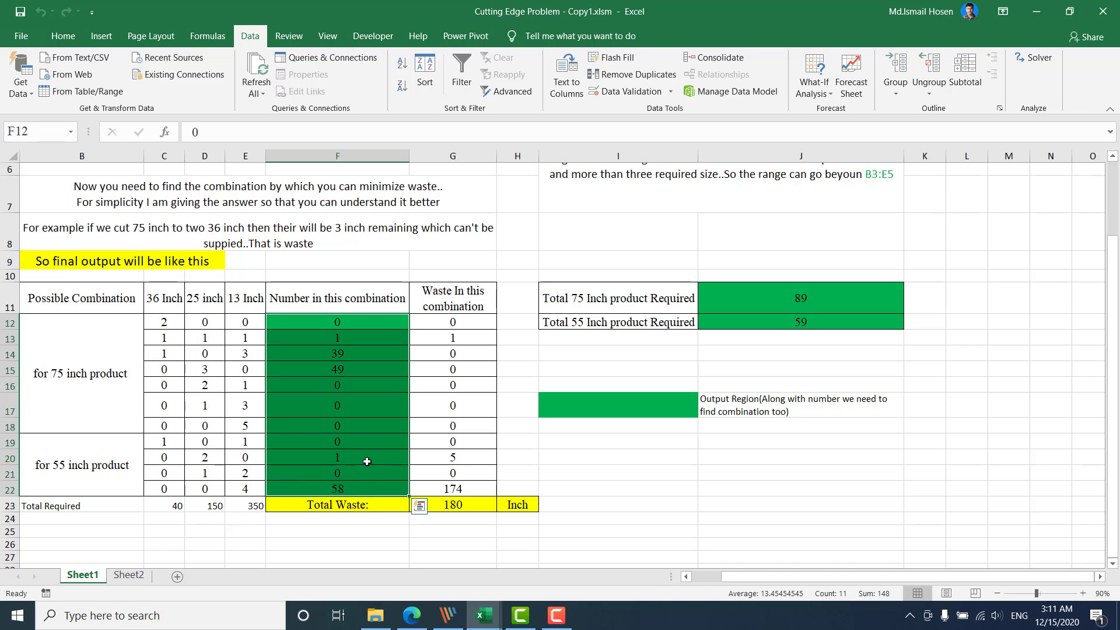
{"action": "left_click", "coordinate": [364, 465]}
{"action": "left_click", "coordinate": [466, 507]}
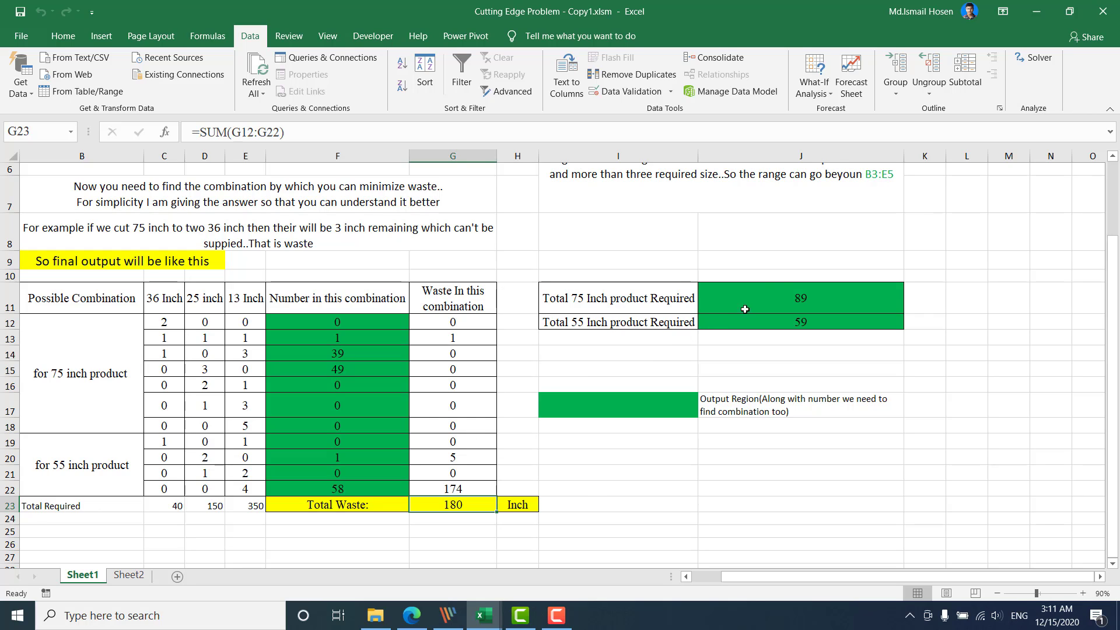
{"action": "left_click", "coordinate": [784, 290]}
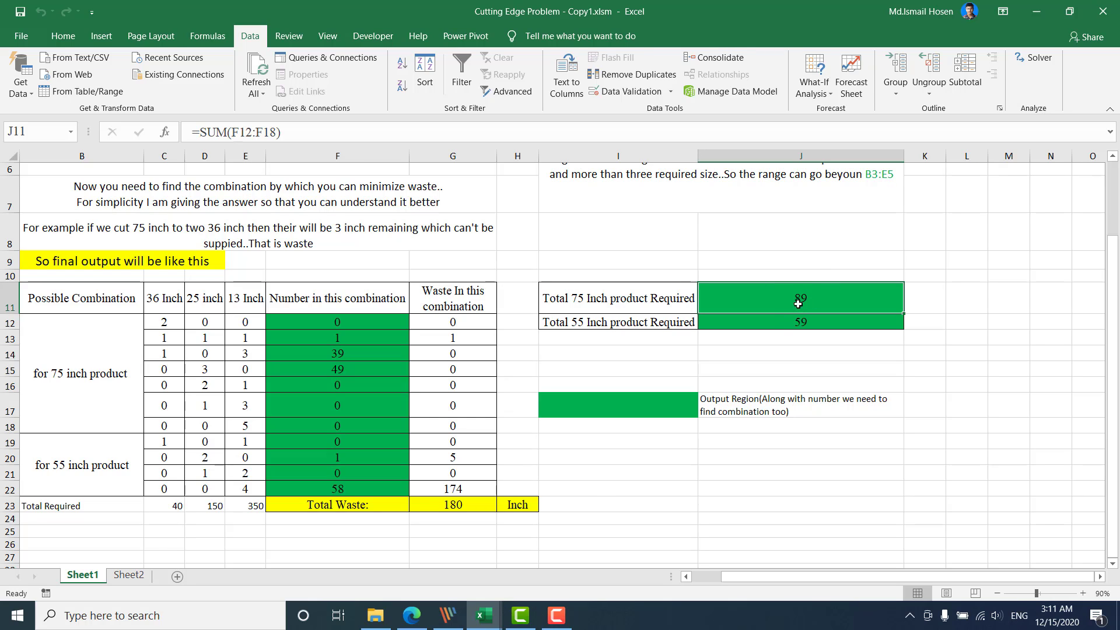
{"action": "left_click", "coordinate": [650, 298]}
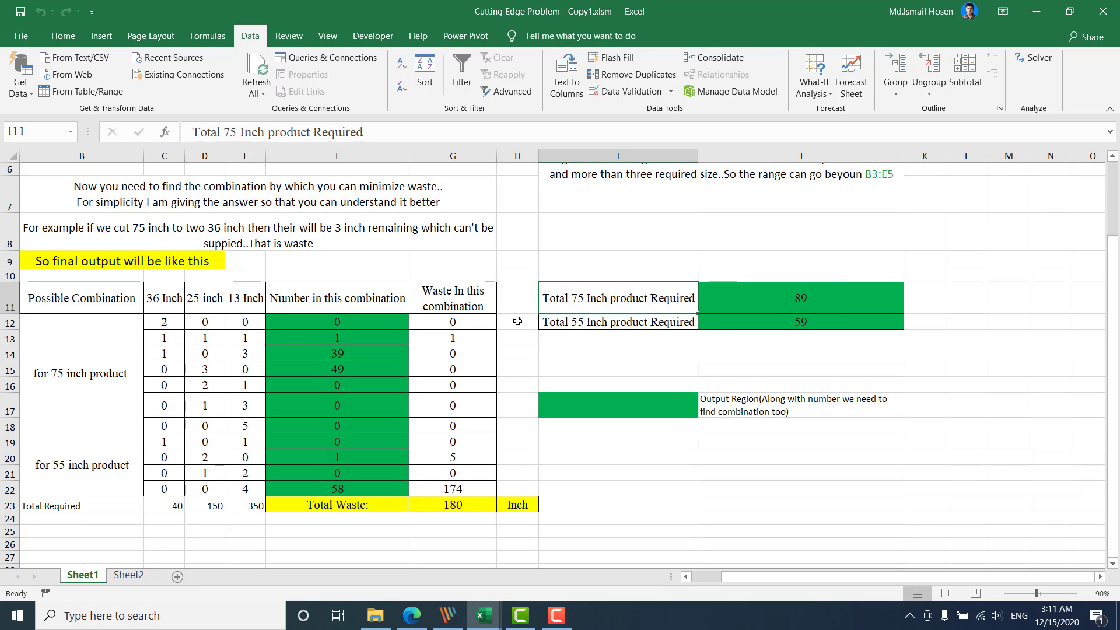
{"action": "left_click", "coordinate": [801, 320]}
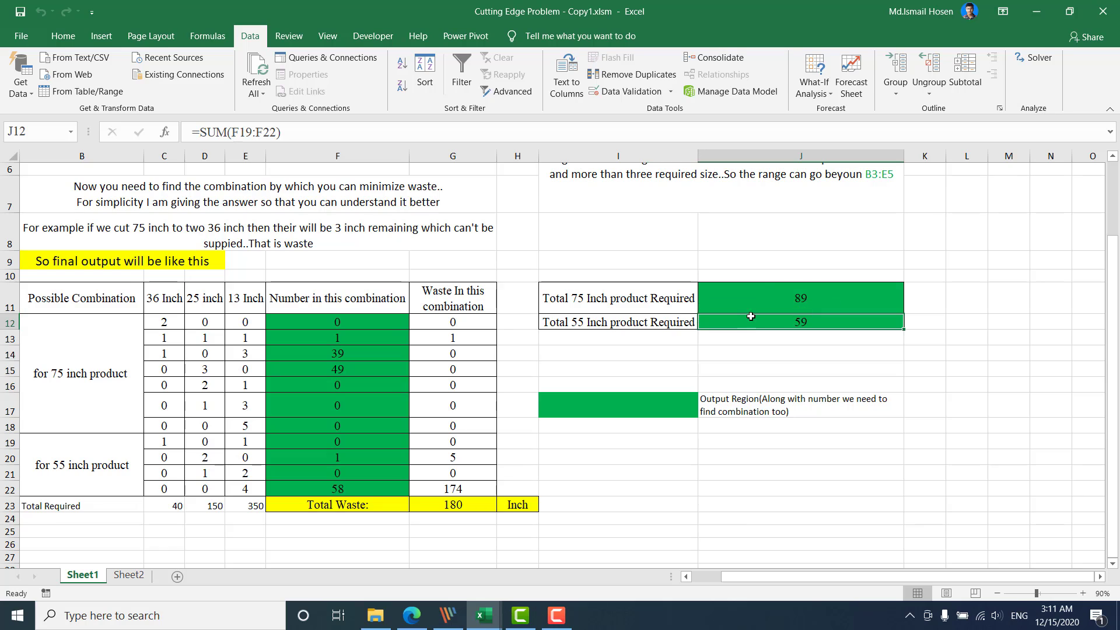
{"action": "left_click", "coordinate": [583, 321]}
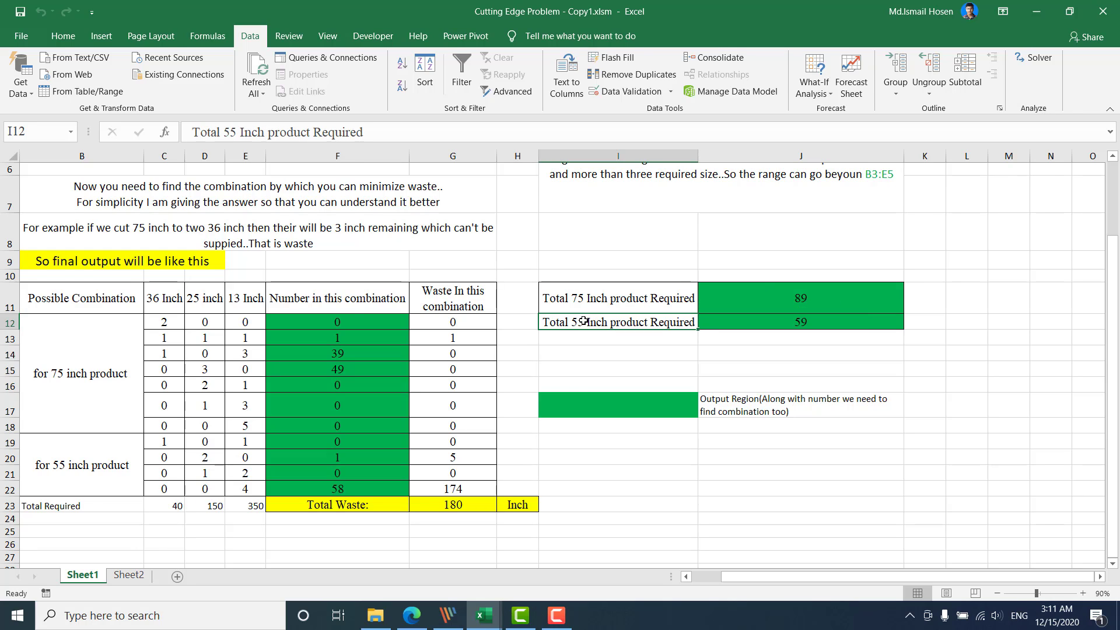
{"action": "left_click", "coordinate": [342, 303]}
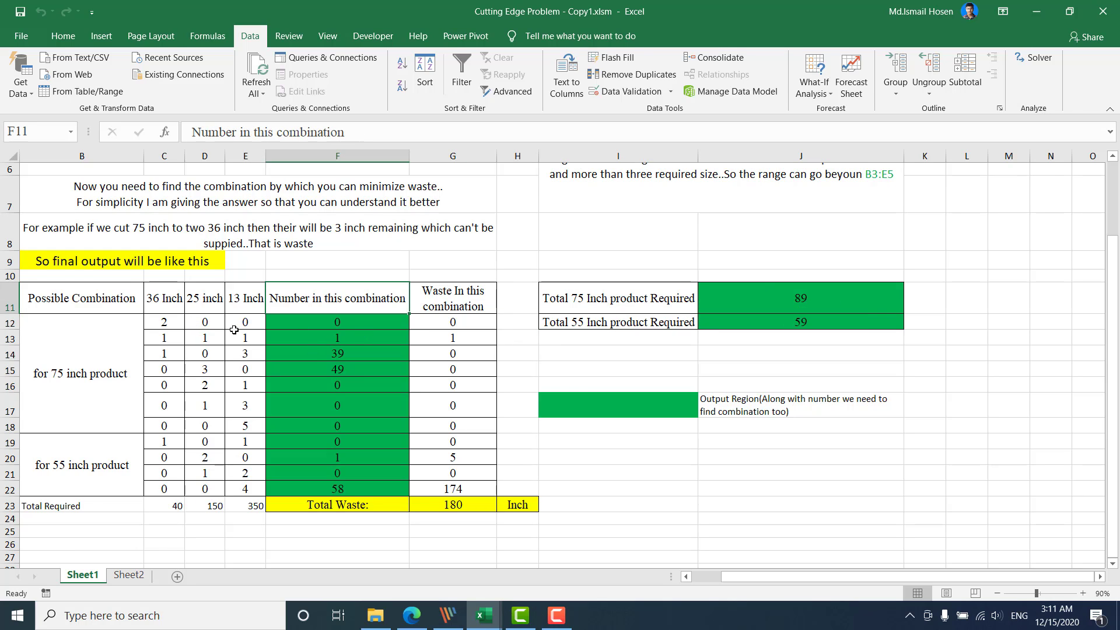
{"action": "left_click", "coordinate": [345, 325]}
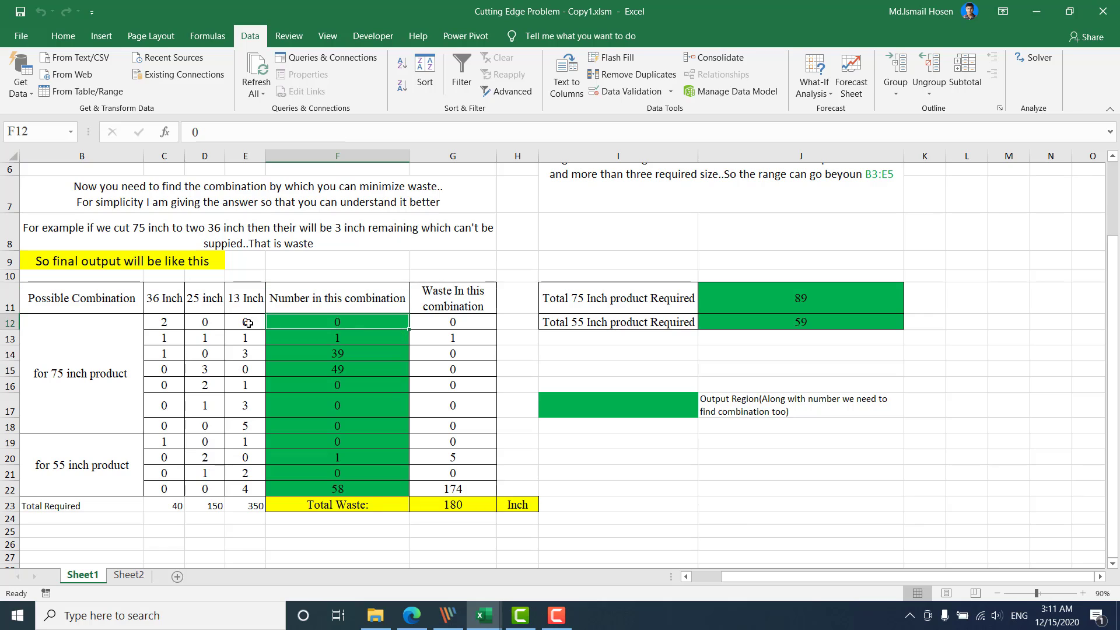
Add filters to the table's header row and filter out the 0 values in the Number in this combination column.
{"action": "left_click", "coordinate": [380, 300]}
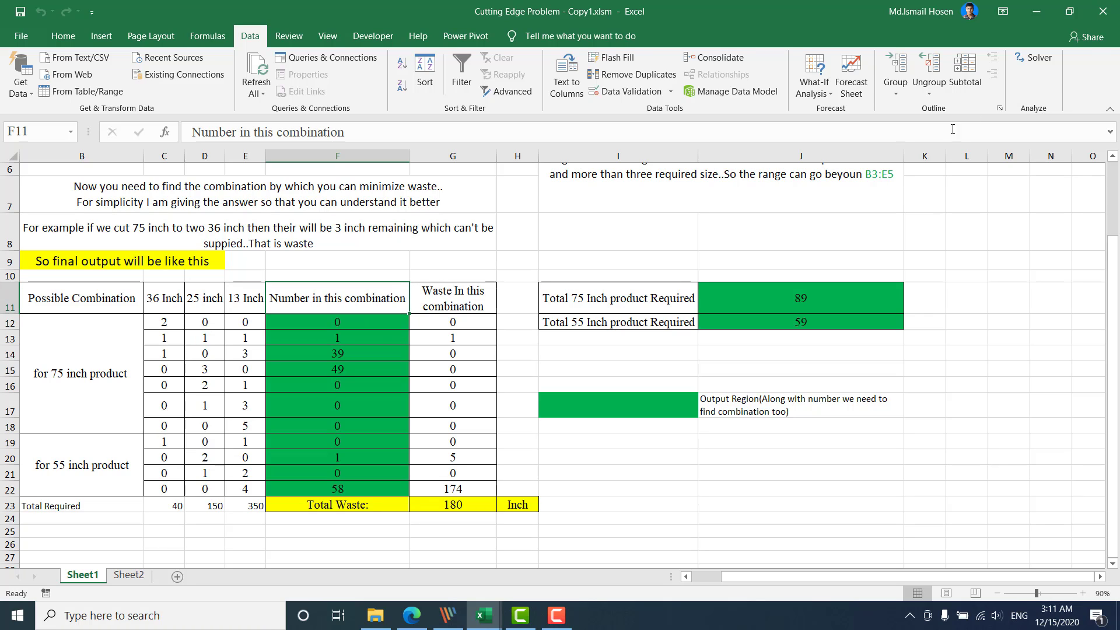
{"action": "left_click", "coordinate": [63, 35]}
{"action": "left_click", "coordinate": [1044, 88]}
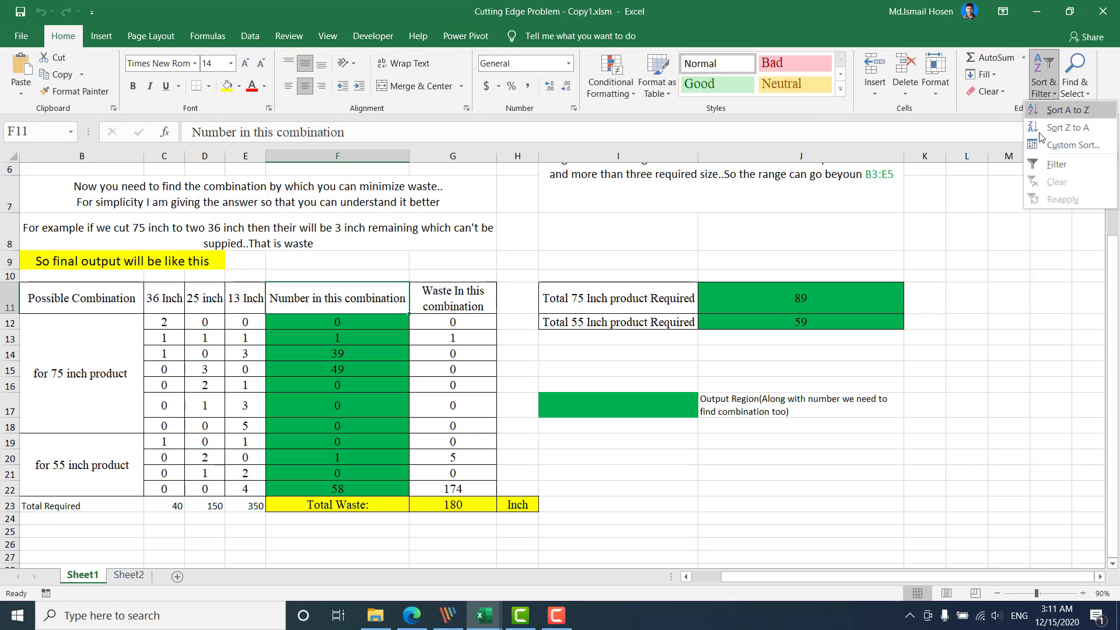
{"action": "left_click", "coordinate": [1044, 171]}
{"action": "left_click", "coordinate": [403, 307]}
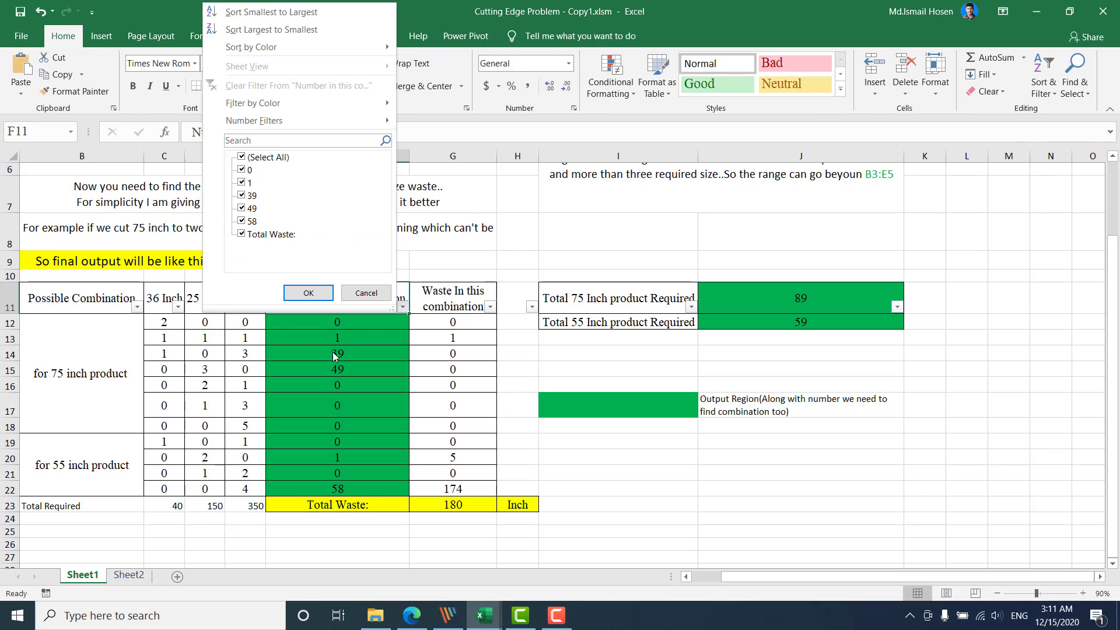
{"action": "left_click", "coordinate": [242, 170]}
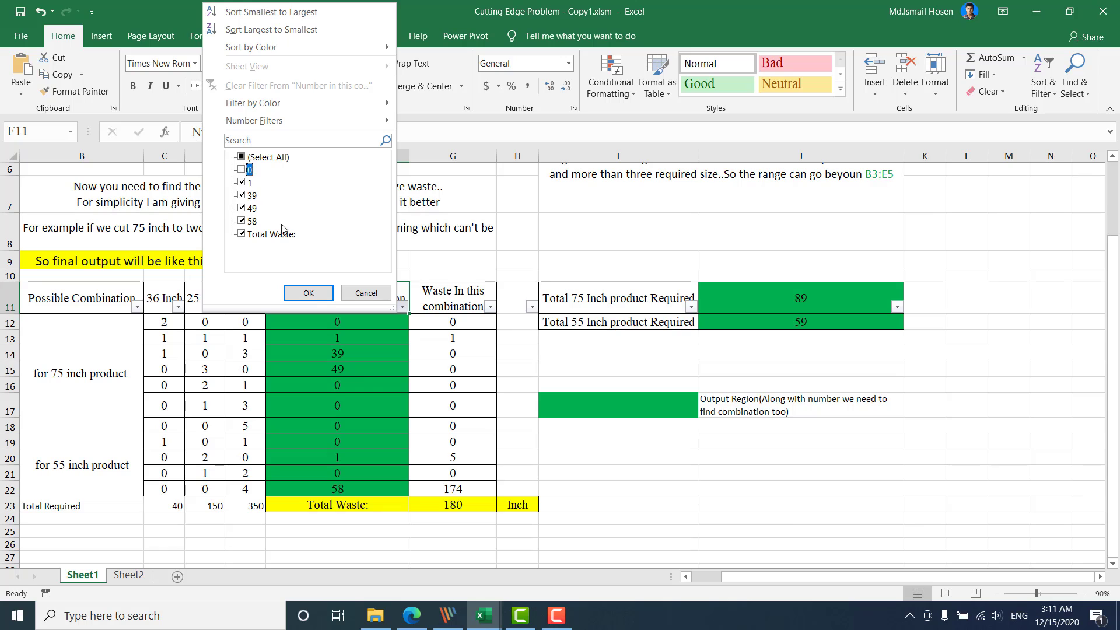
{"action": "left_click", "coordinate": [308, 293]}
Examine the filtered combinations for the 75 inch product, comparing each row's cut pieces with its combination number.
{"action": "left_click", "coordinate": [386, 379]}
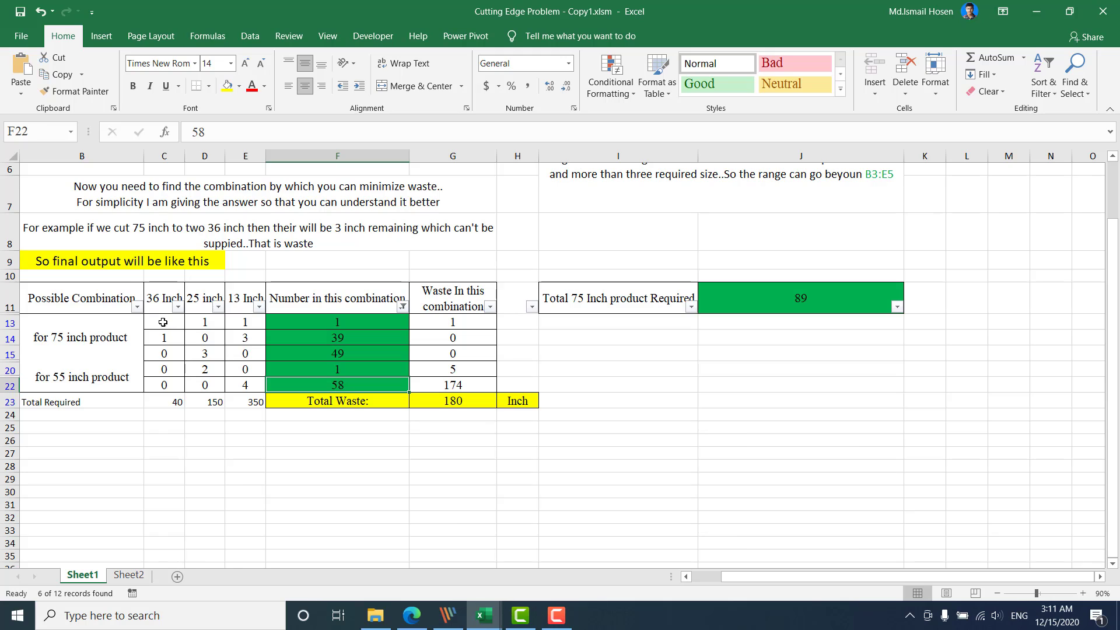
{"action": "left_click_drag", "start_coordinate": [163, 322], "coordinate": [256, 324]}
{"action": "left_click", "coordinate": [376, 323]}
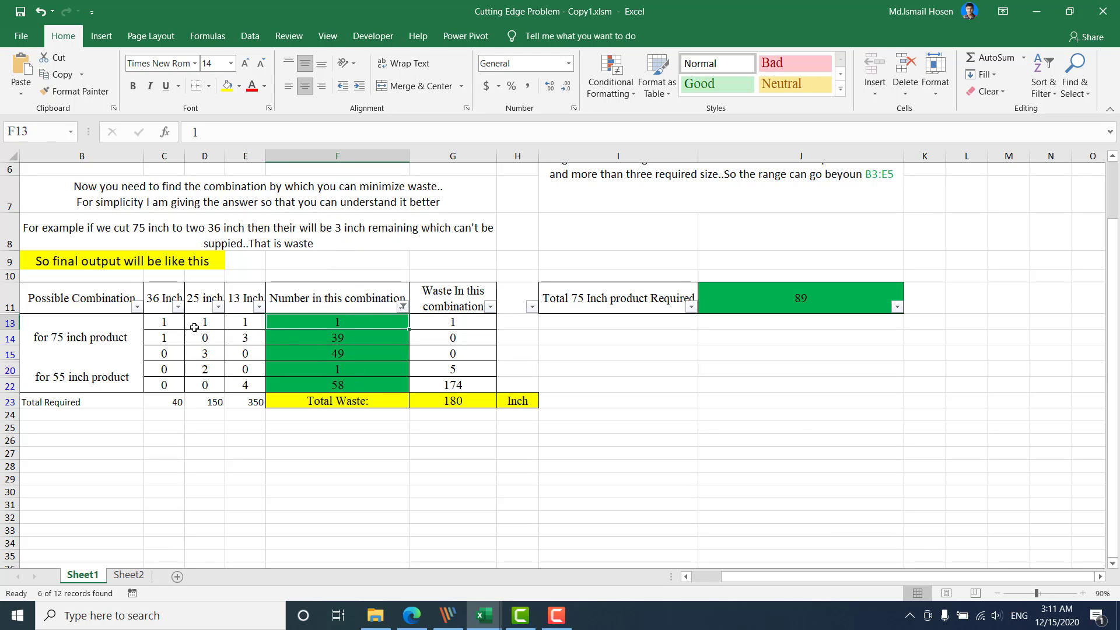
{"action": "left_click_drag", "start_coordinate": [174, 339], "coordinate": [257, 338]}
{"action": "left_click", "coordinate": [358, 340]}
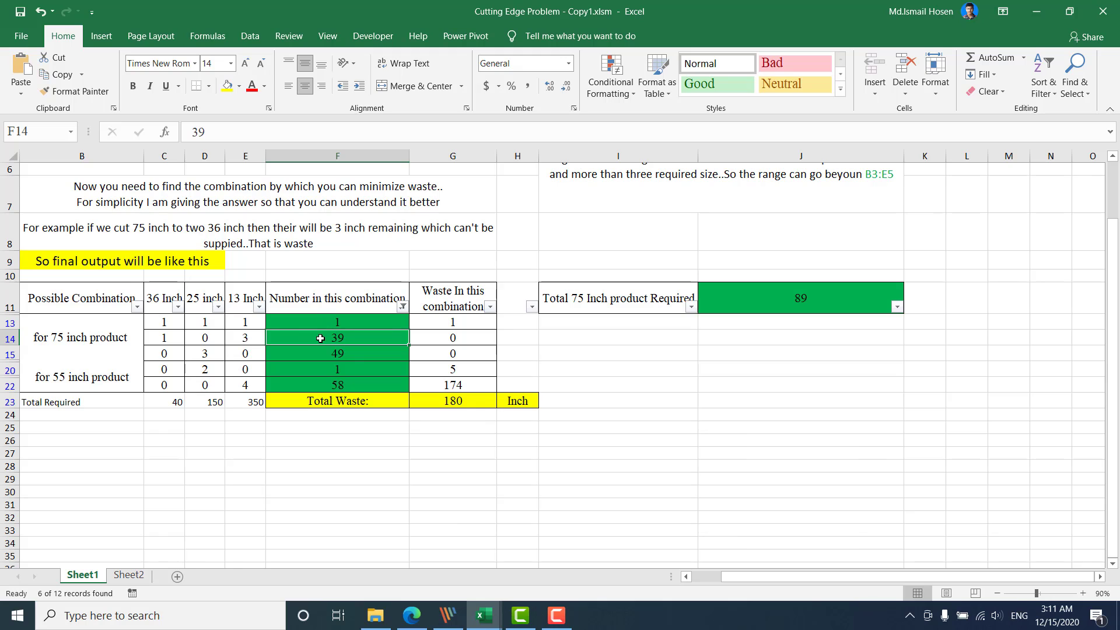
{"action": "left_click", "coordinate": [331, 357]}
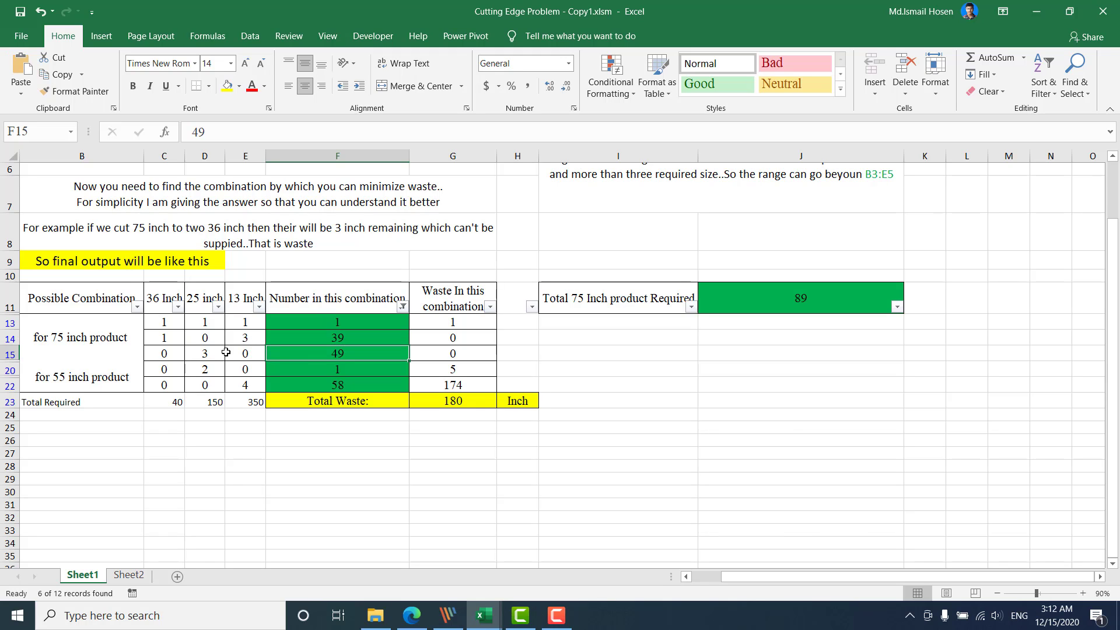
{"action": "left_click", "coordinate": [161, 353]}
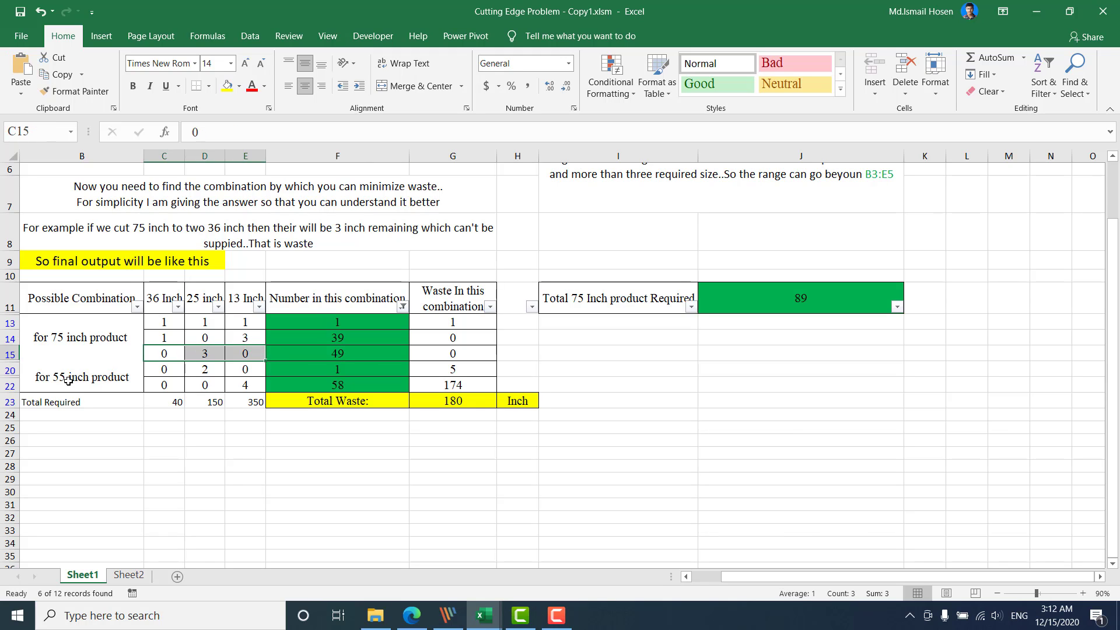
{"action": "left_click", "coordinate": [135, 365]}
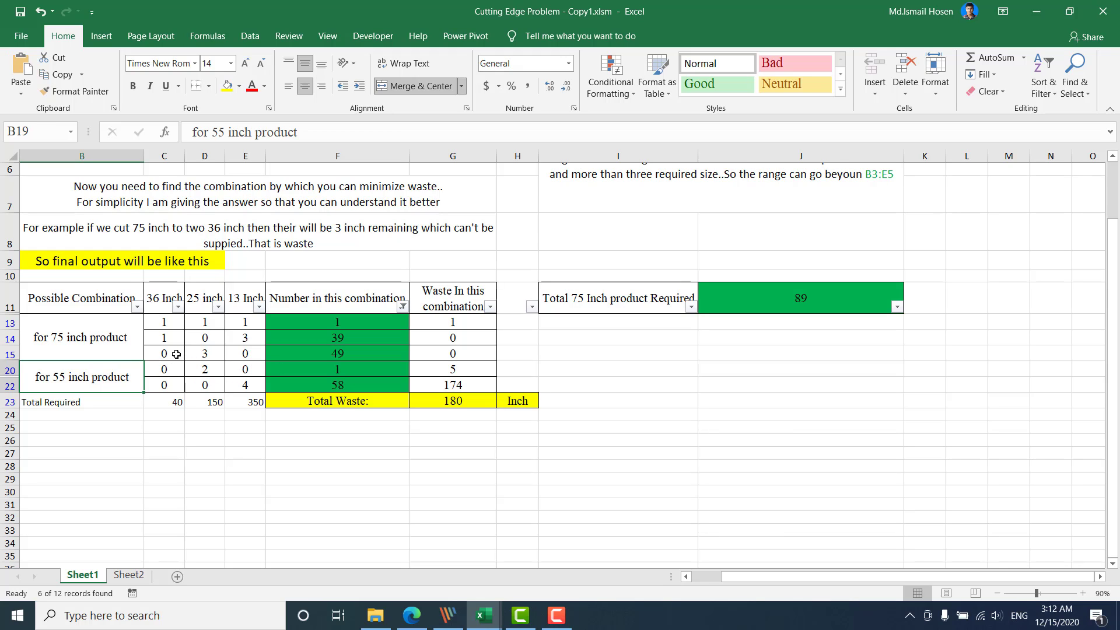
{"action": "left_click_drag", "start_coordinate": [176, 354], "coordinate": [378, 372]}
{"action": "left_click", "coordinate": [138, 324]}
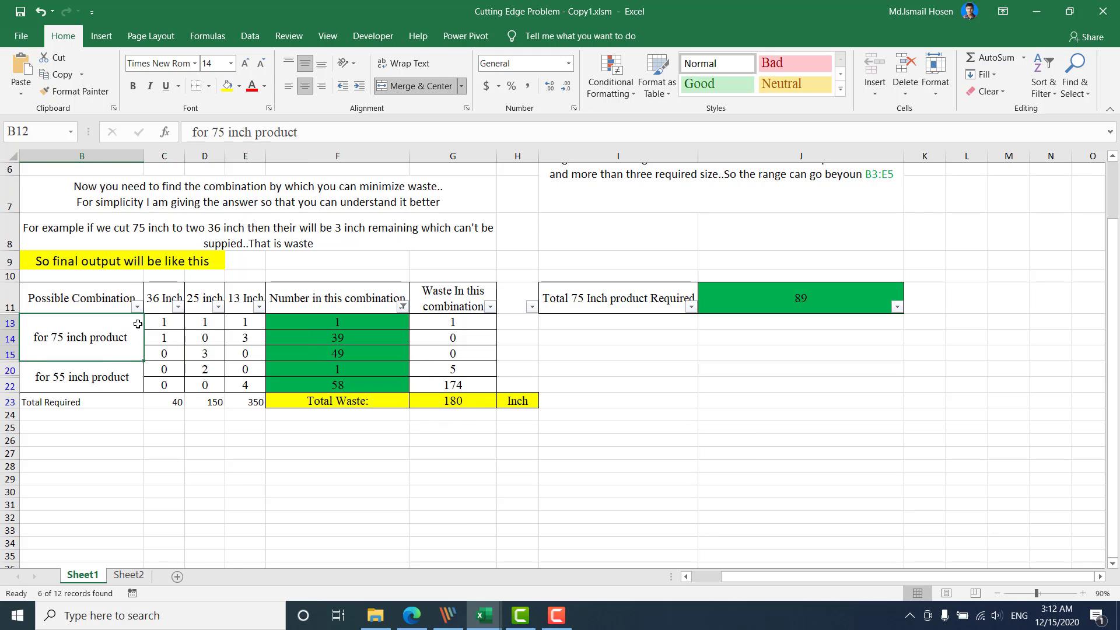
Examine the filtered combinations for the 55 inch product, their waste and the total waste formula in G23.
{"action": "left_click", "coordinate": [97, 367]}
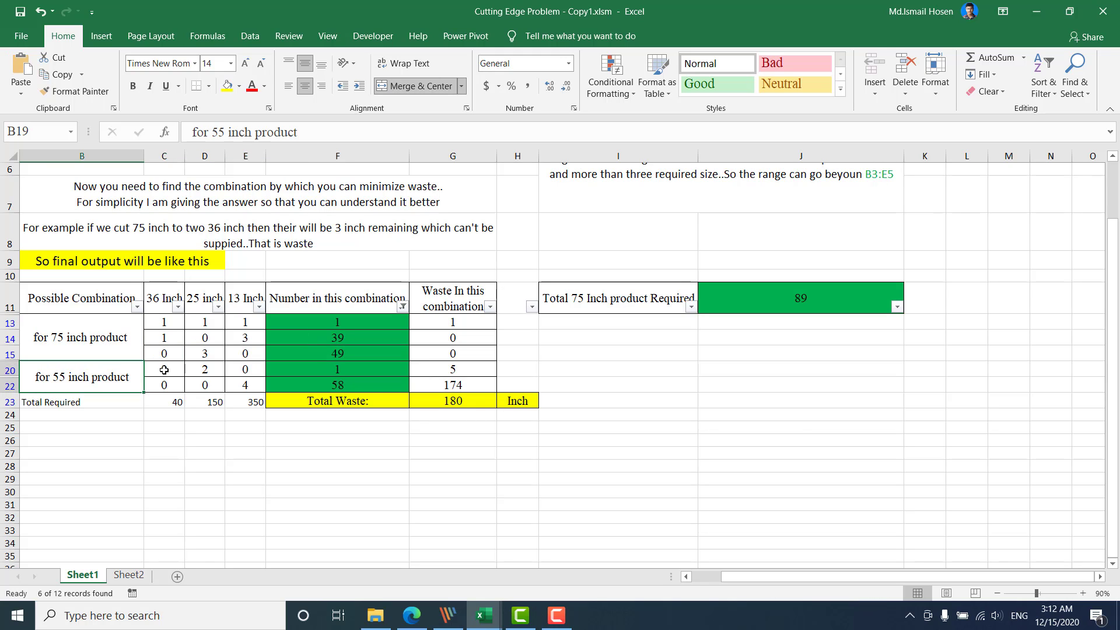
{"action": "left_click_drag", "start_coordinate": [165, 369], "coordinate": [366, 380]}
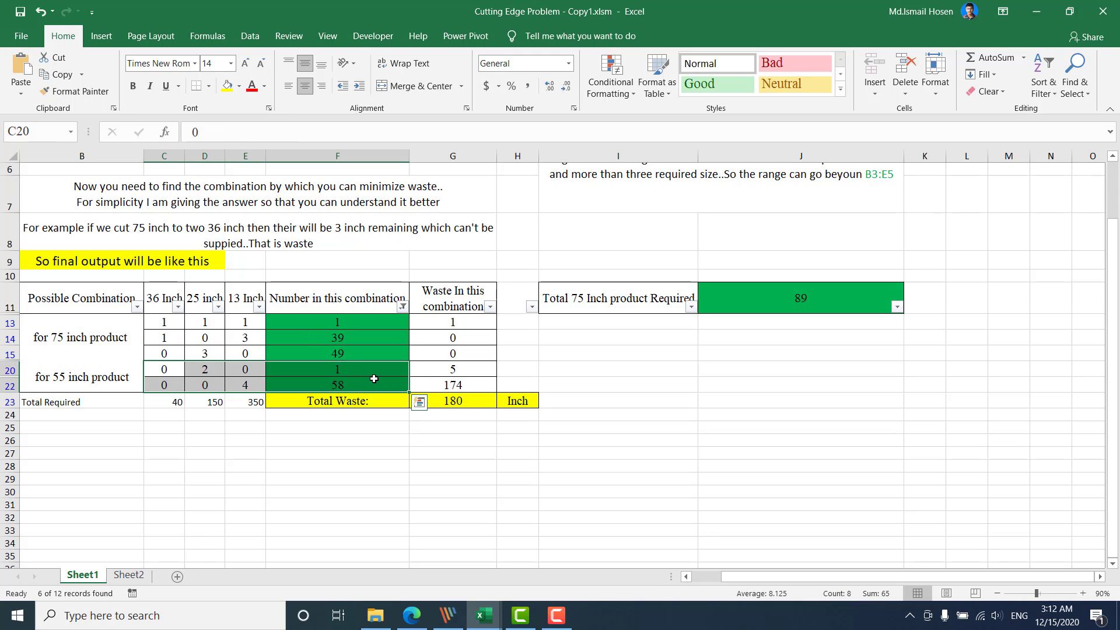
{"action": "left_click", "coordinate": [454, 368]}
{"action": "left_click", "coordinate": [470, 401]}
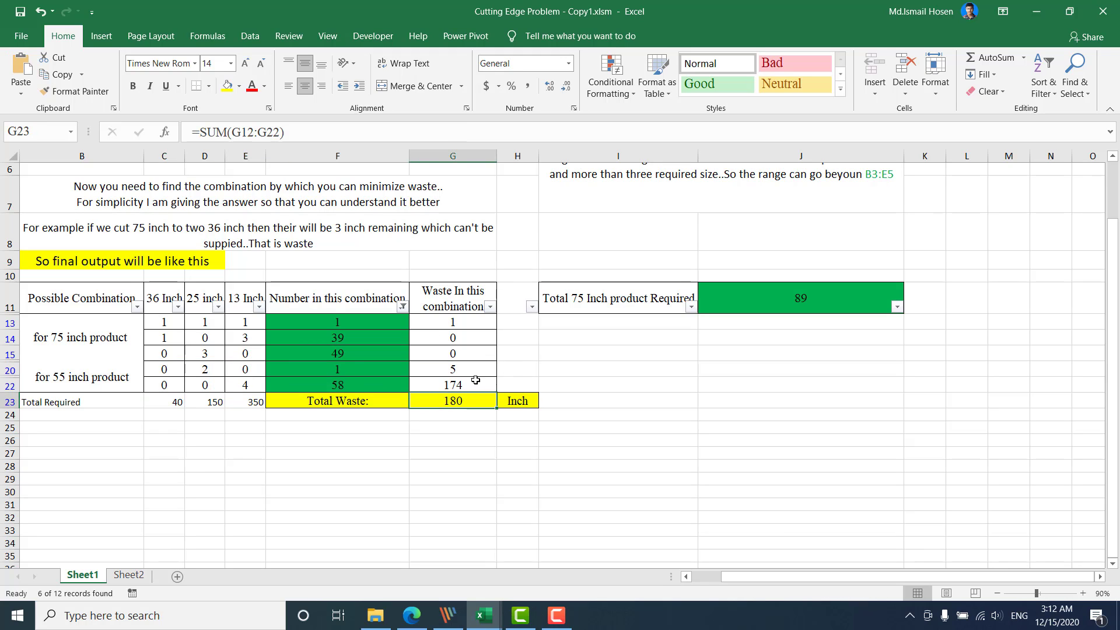
Include the 0 values again in the Number in this combination filter so all combination rows are shown.
{"action": "scroll", "coordinate": [383, 350], "scroll_direction": "up", "scroll_amount": 2}
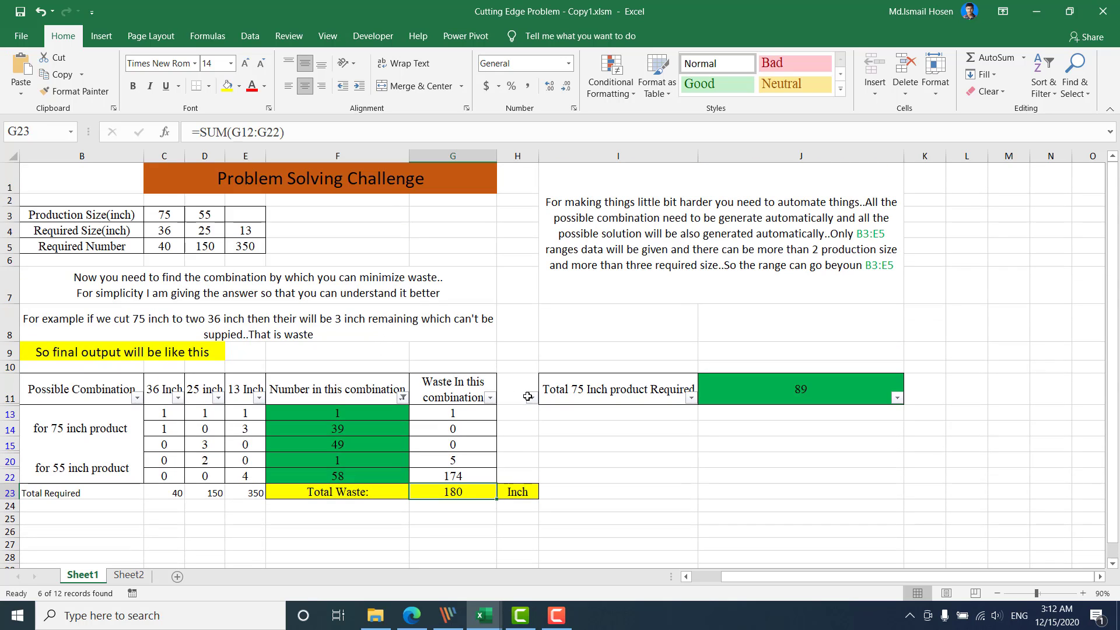
{"action": "left_click", "coordinate": [401, 398]}
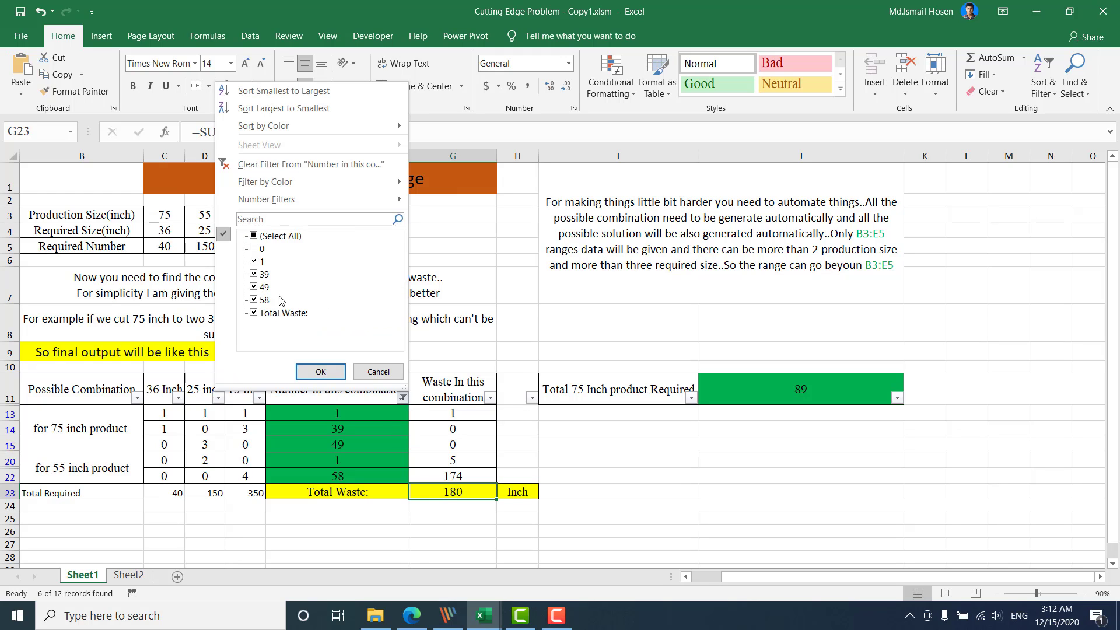
{"action": "left_click", "coordinate": [253, 249]}
{"action": "left_click", "coordinate": [320, 371]}
Review the possible cutting combinations in C12:E22 against the given sizes and the combination number cells.
{"action": "scroll", "coordinate": [181, 476], "scroll_direction": "down", "scroll_amount": 2}
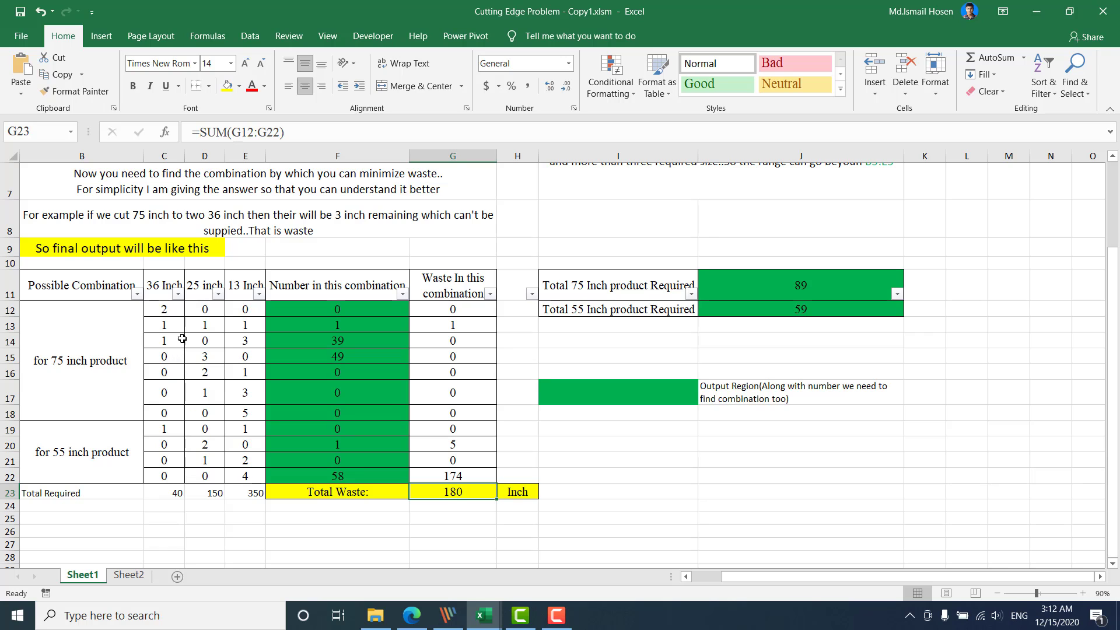
{"action": "left_click_drag", "start_coordinate": [167, 308], "coordinate": [242, 479]}
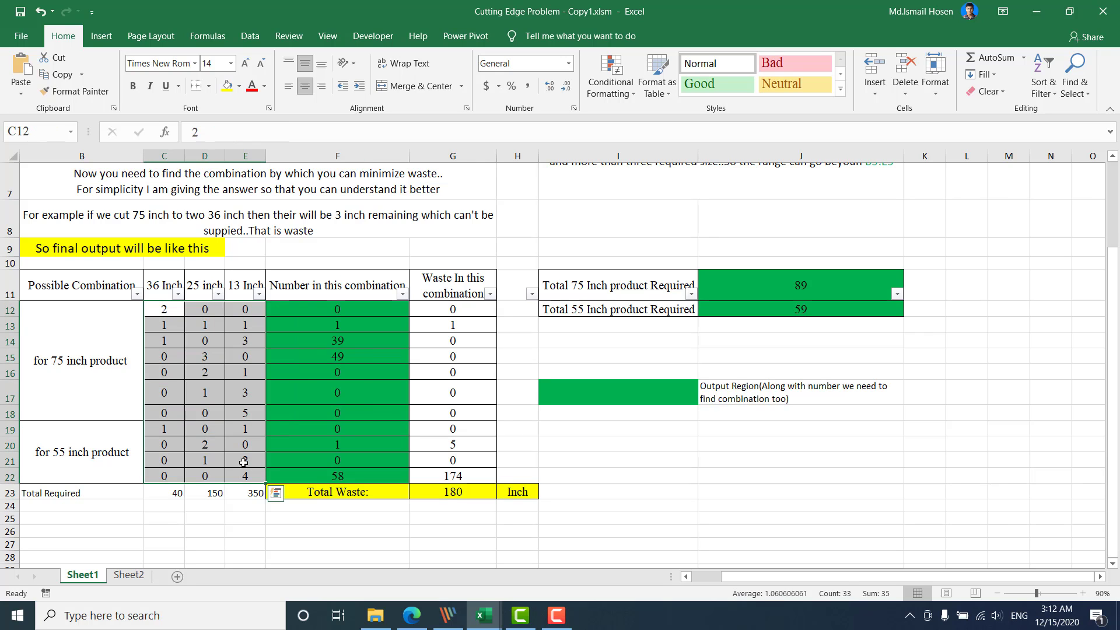
{"action": "left_click", "coordinate": [226, 408]}
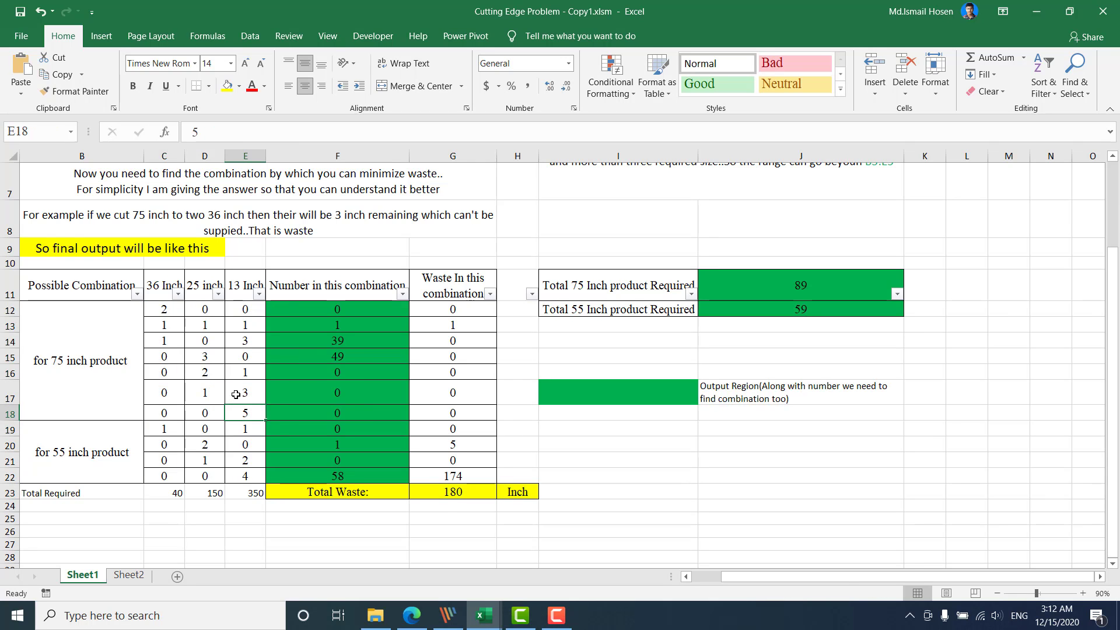
{"action": "scroll", "coordinate": [235, 395], "scroll_direction": "up", "scroll_amount": 2}
{"action": "scroll", "coordinate": [236, 395], "scroll_direction": "down", "scroll_amount": 2}
{"action": "left_click", "coordinate": [363, 307]}
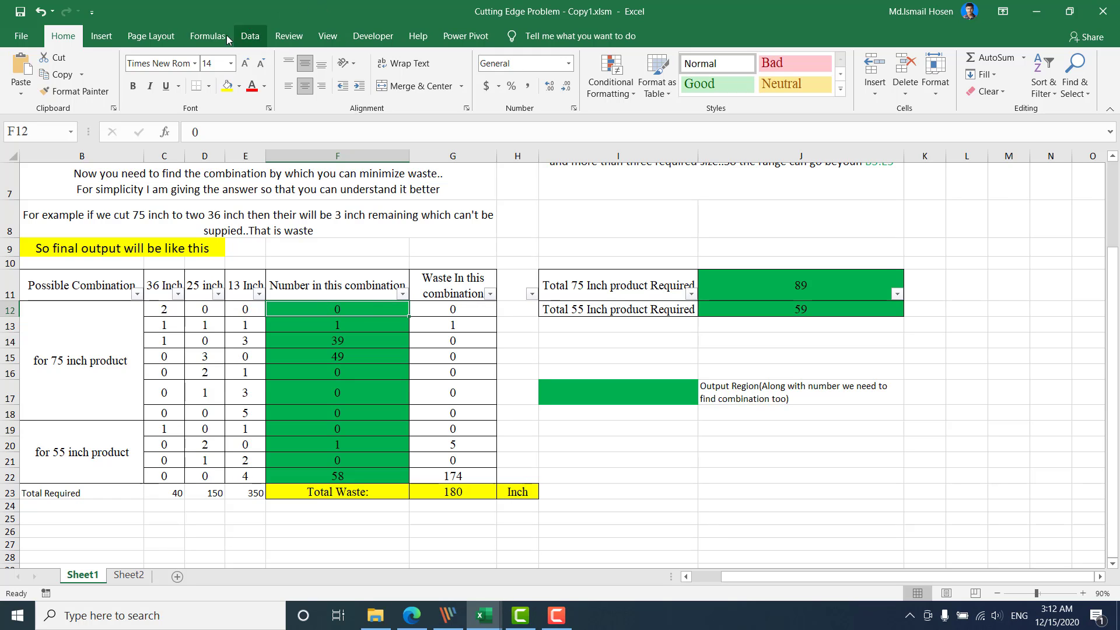
Reopen Solver to check its variable cells F12:F22 and the constraints, and close it without solving.
{"action": "left_click", "coordinate": [250, 36]}
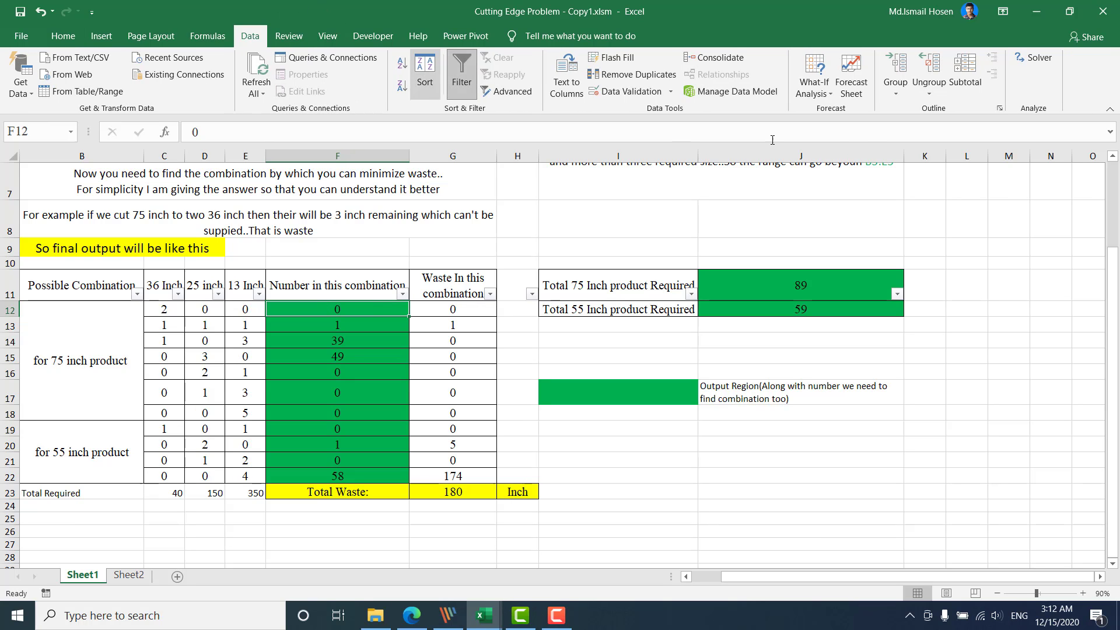
{"action": "left_click", "coordinate": [1033, 57]}
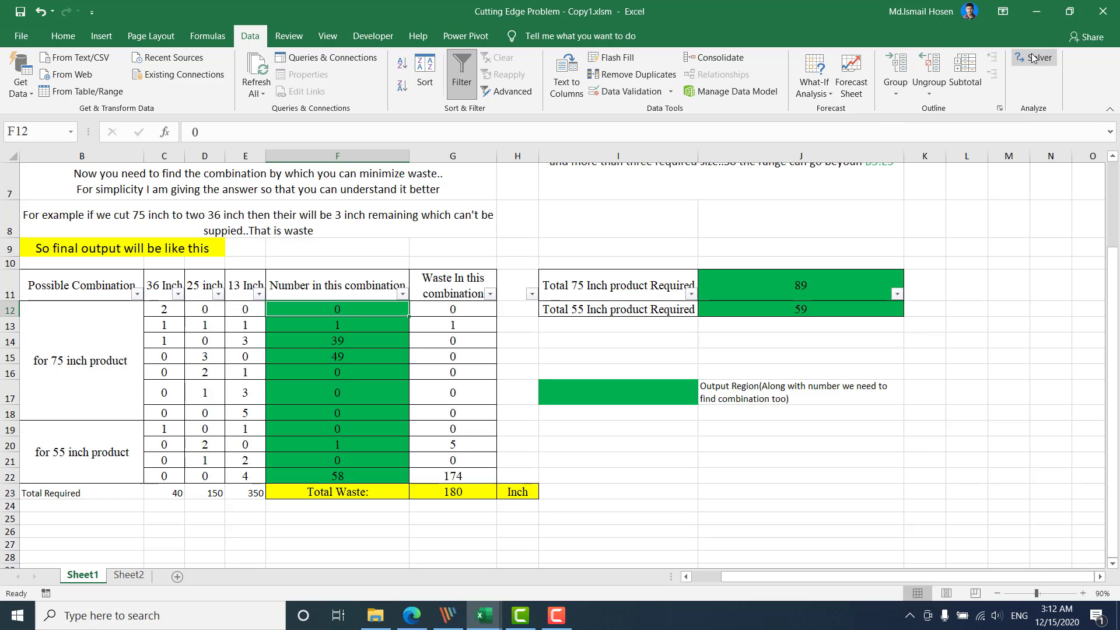
{"action": "left_click", "coordinate": [559, 221]}
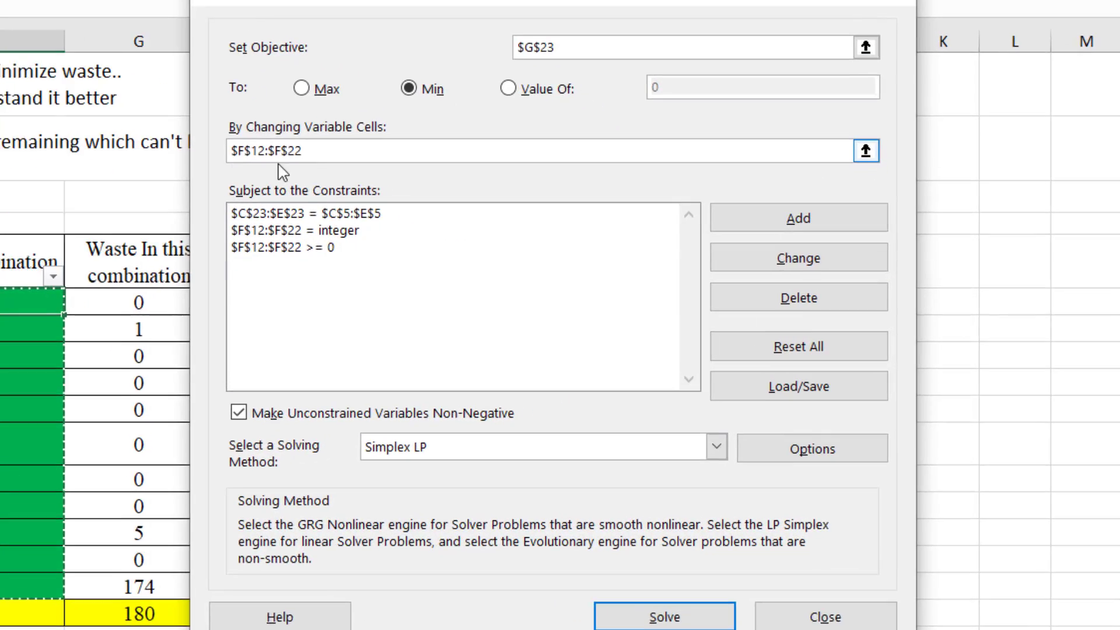
{"action": "double_click", "coordinate": [236, 153]}
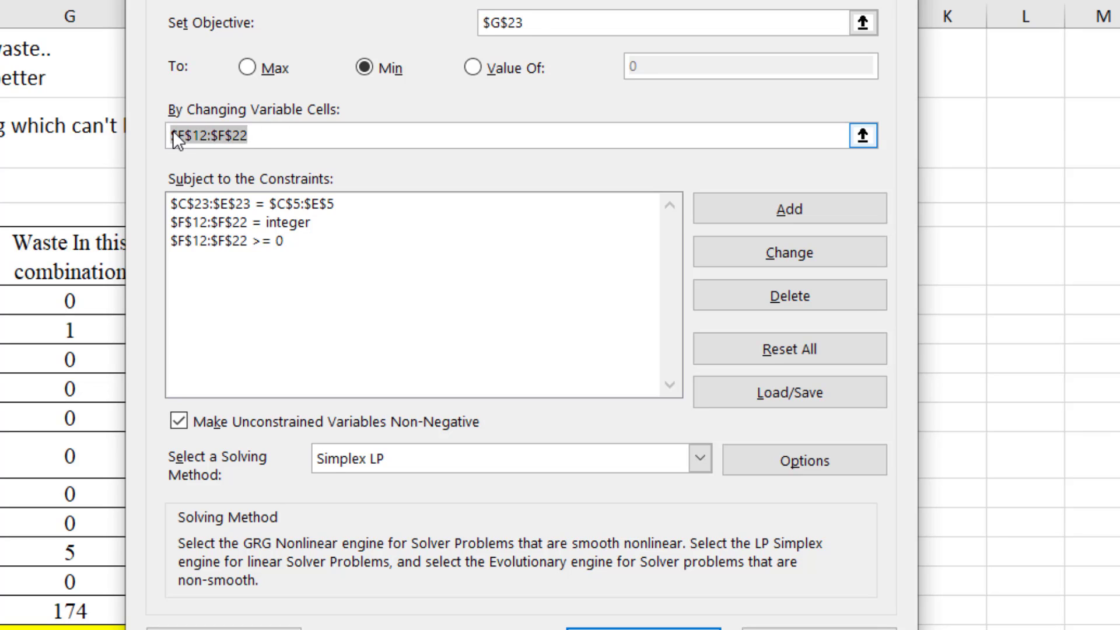
{"action": "left_click", "coordinate": [258, 137]}
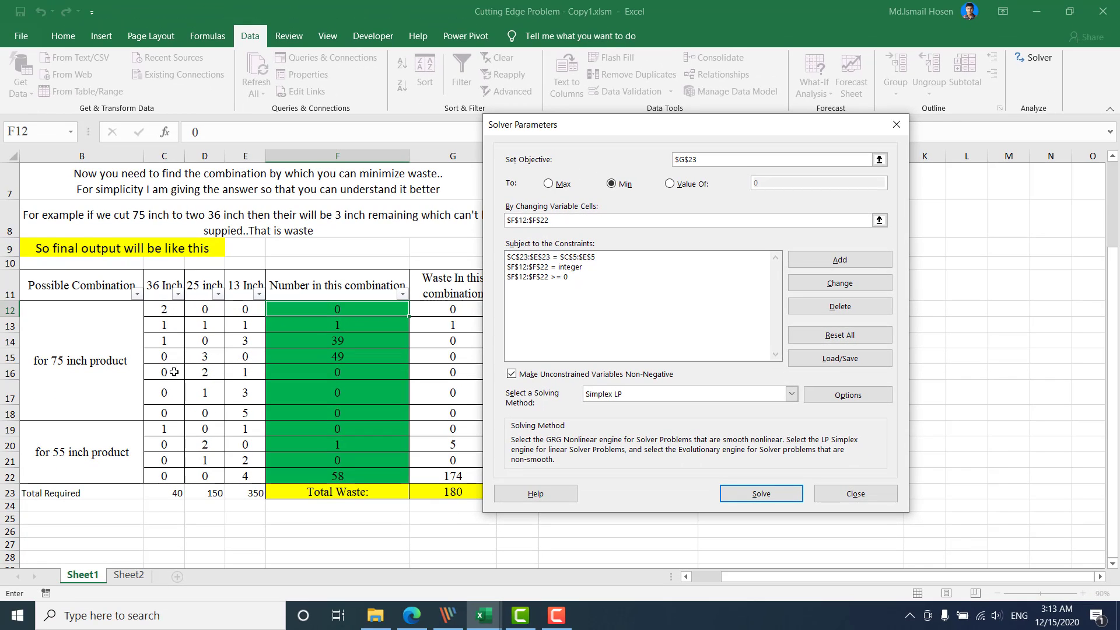
{"action": "left_click", "coordinate": [901, 123]}
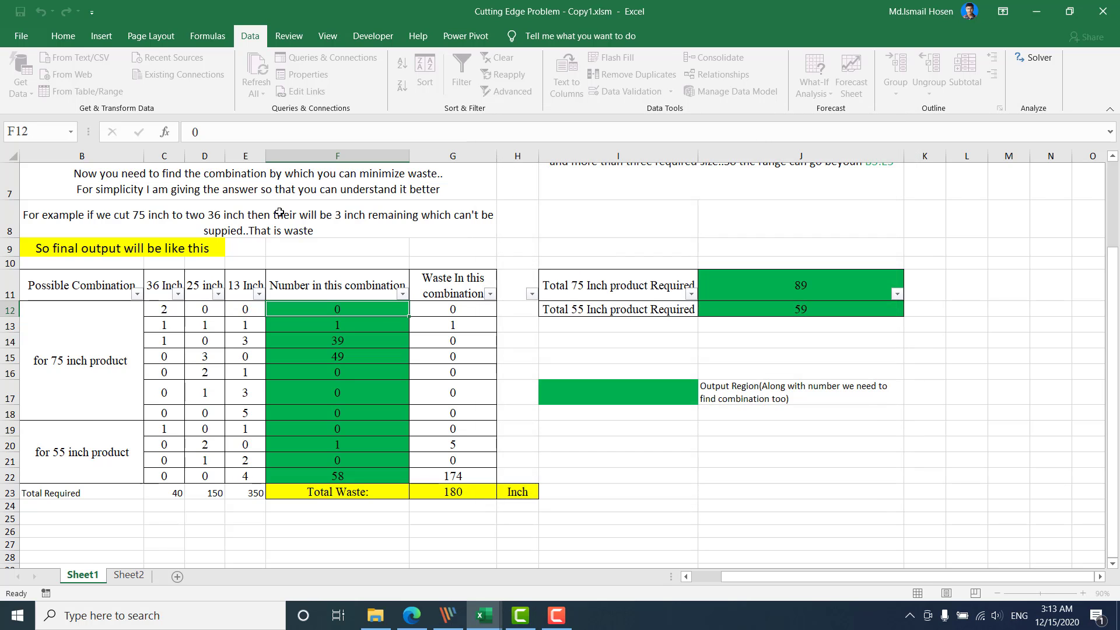
{"action": "scroll", "coordinate": [245, 219], "scroll_direction": "up", "scroll_amount": 2}
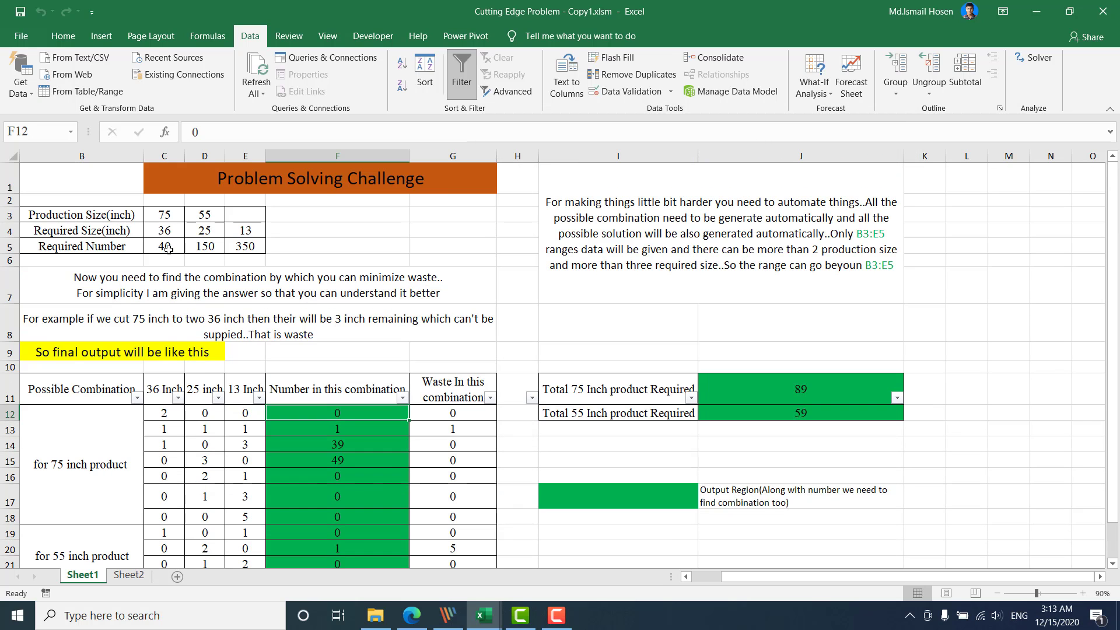
Review the given sizes and required numbers in B3:E5 against the combination table and its total waste row.
{"action": "left_click", "coordinate": [291, 232]}
{"action": "left_click", "coordinate": [245, 212]}
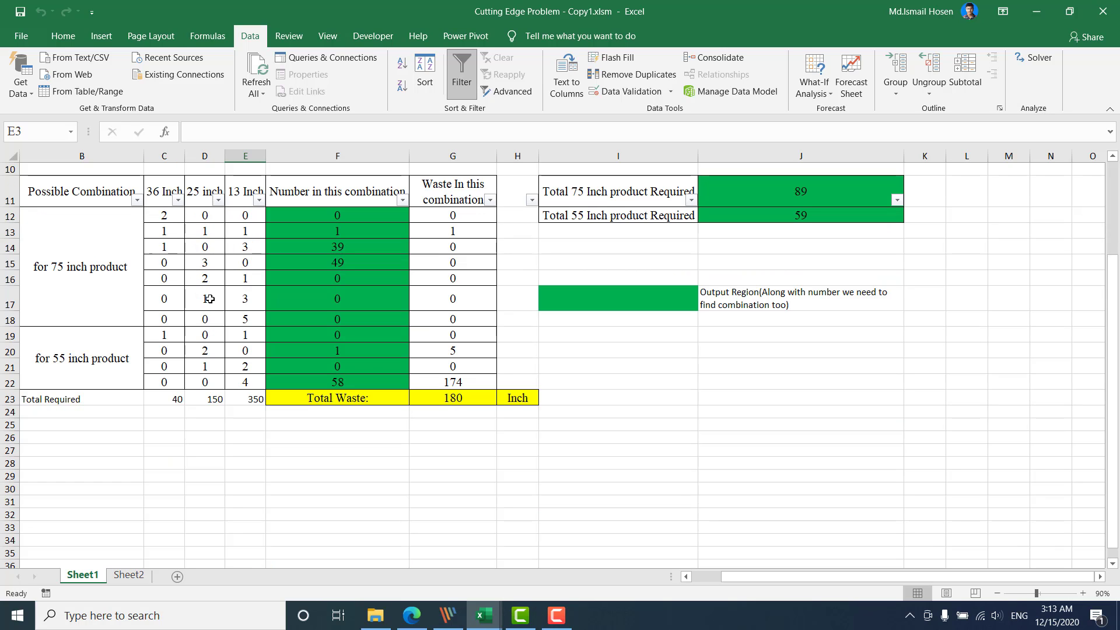
{"action": "scroll", "coordinate": [201, 251], "scroll_direction": "down", "scroll_amount": 3}
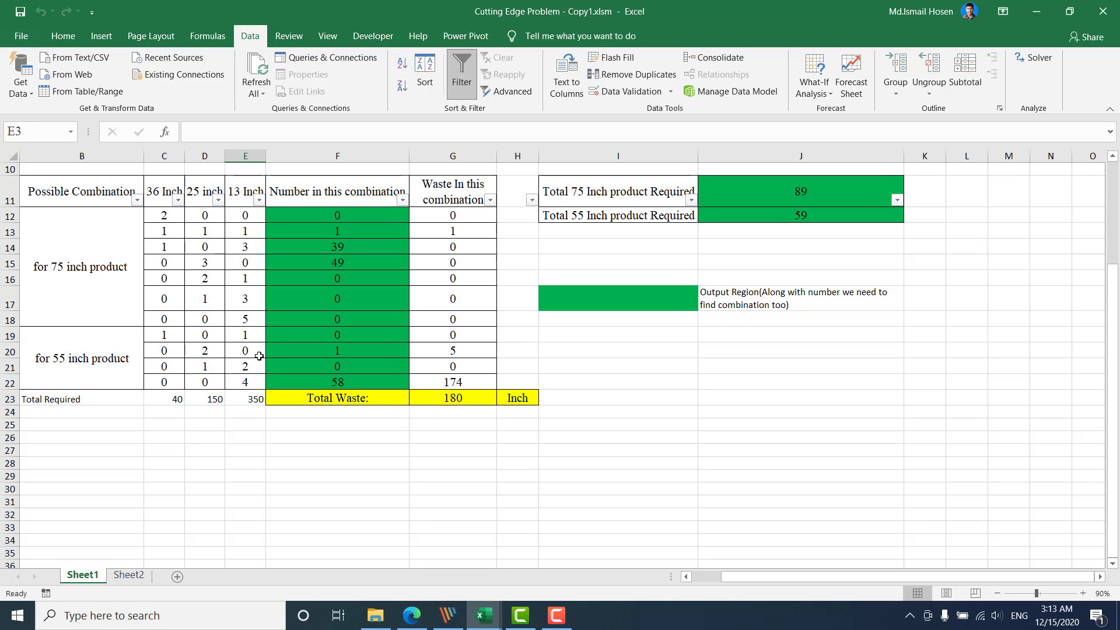
{"action": "scroll", "coordinate": [259, 355], "scroll_direction": "up", "scroll_amount": 3}
{"action": "scroll", "coordinate": [259, 356], "scroll_direction": "down", "scroll_amount": 4}
{"action": "scroll", "coordinate": [259, 355], "scroll_direction": "up", "scroll_amount": 4}
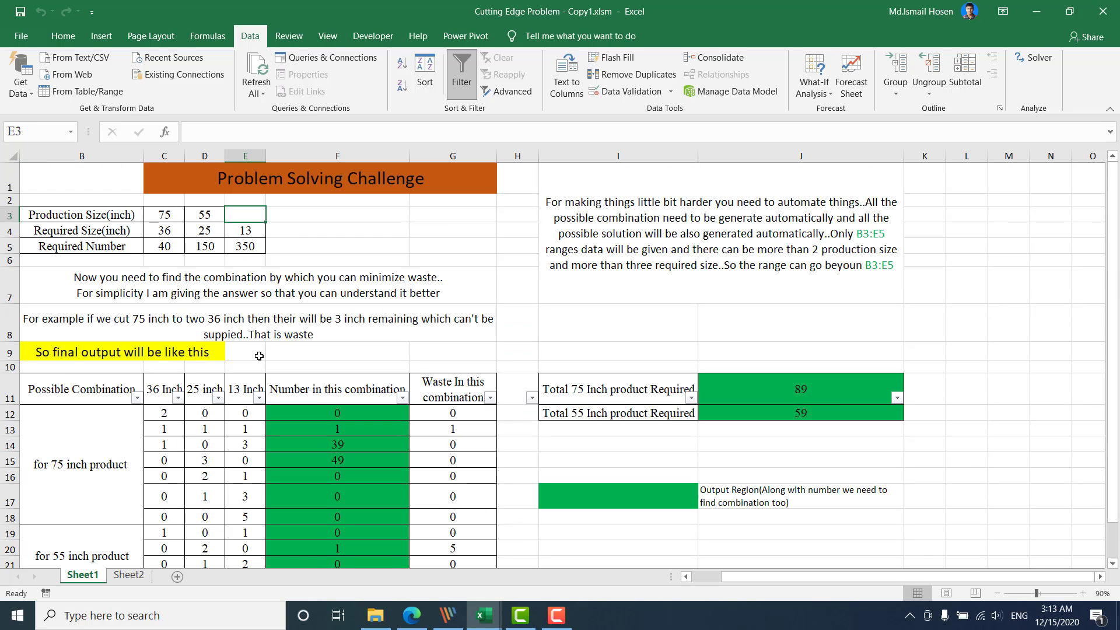
{"action": "left_click", "coordinate": [453, 271]}
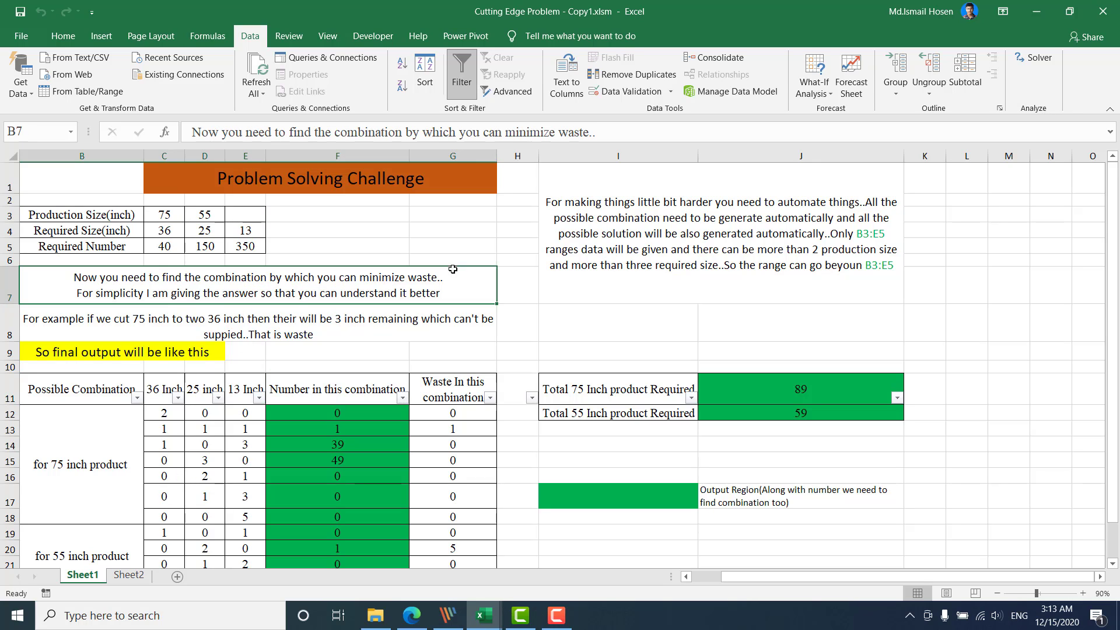
Open the workbook's VBA project, run the CutStockProblem form, and reposition it so the given sizes on the sheet are uncovered.
{"action": "left_click", "coordinate": [50, 37]}
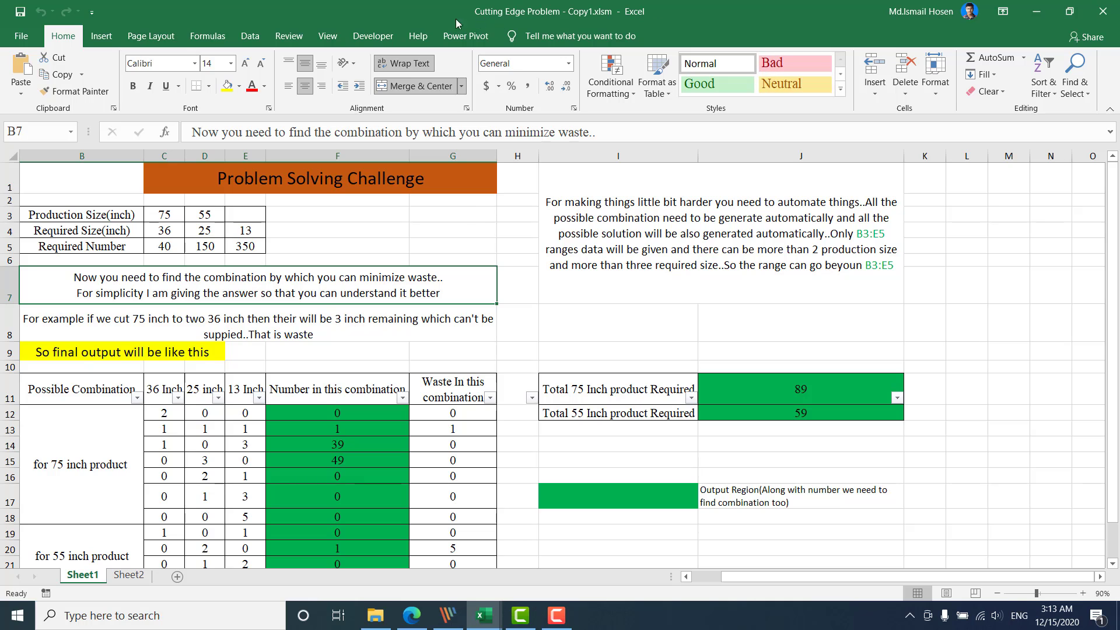
{"action": "left_click", "coordinate": [328, 37]}
{"action": "left_click", "coordinate": [372, 37]}
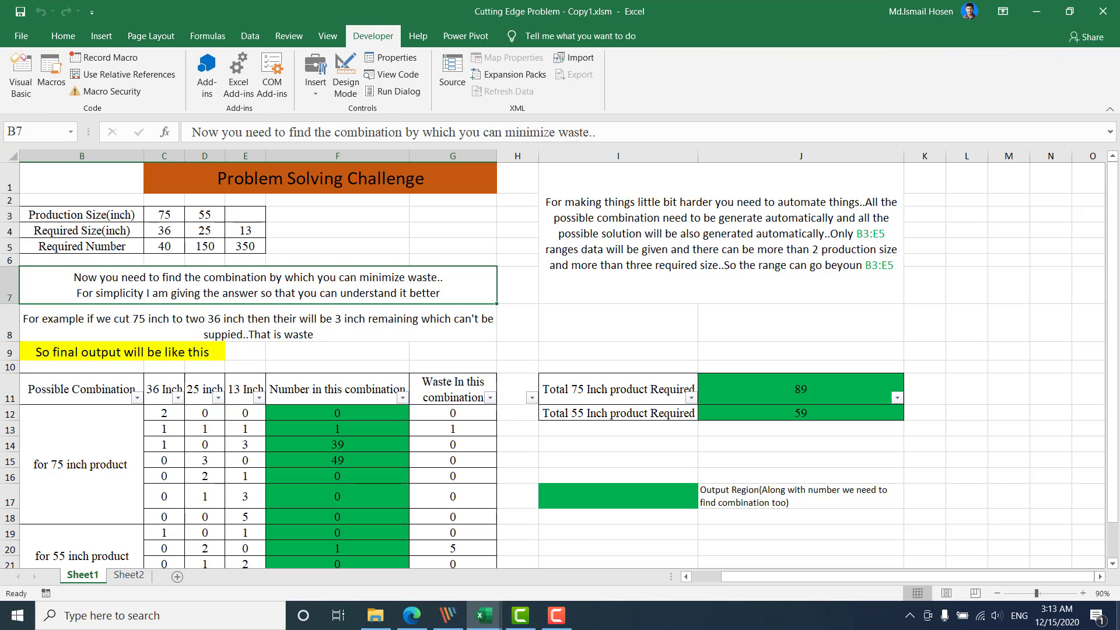
{"action": "left_click", "coordinate": [26, 75]}
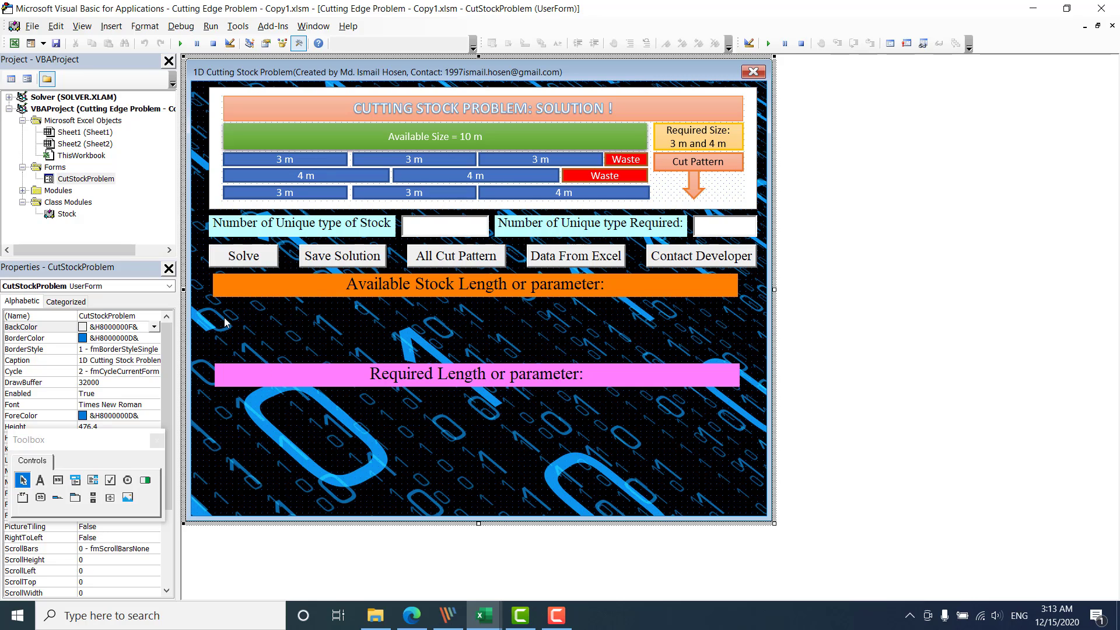
{"action": "left_click", "coordinate": [182, 44]}
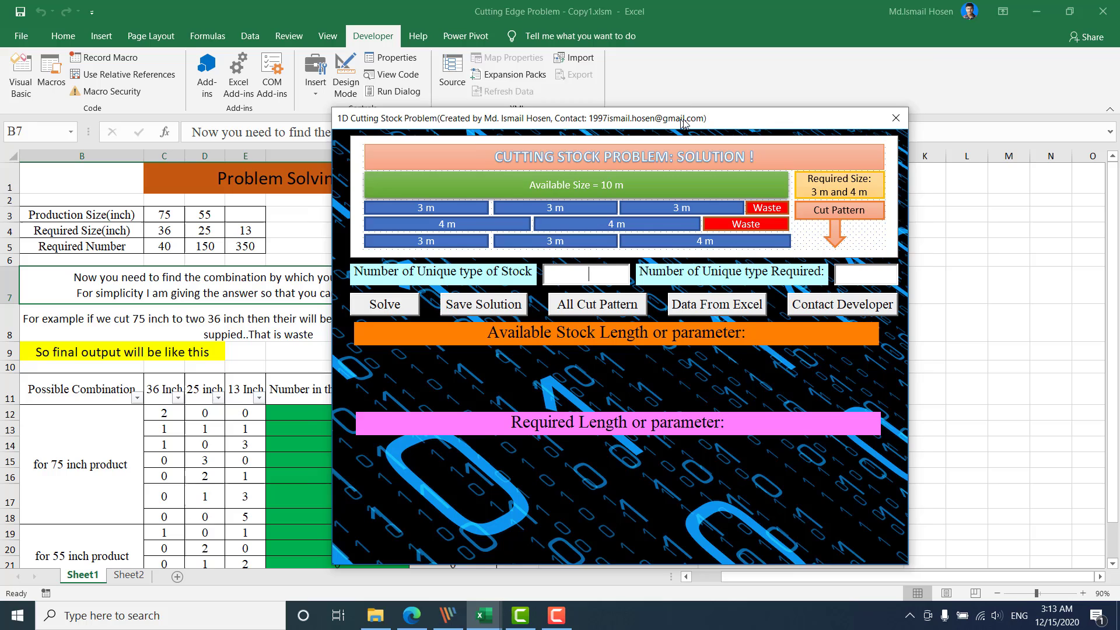
{"action": "left_click_drag", "start_coordinate": [621, 84], "coordinate": [694, 88]}
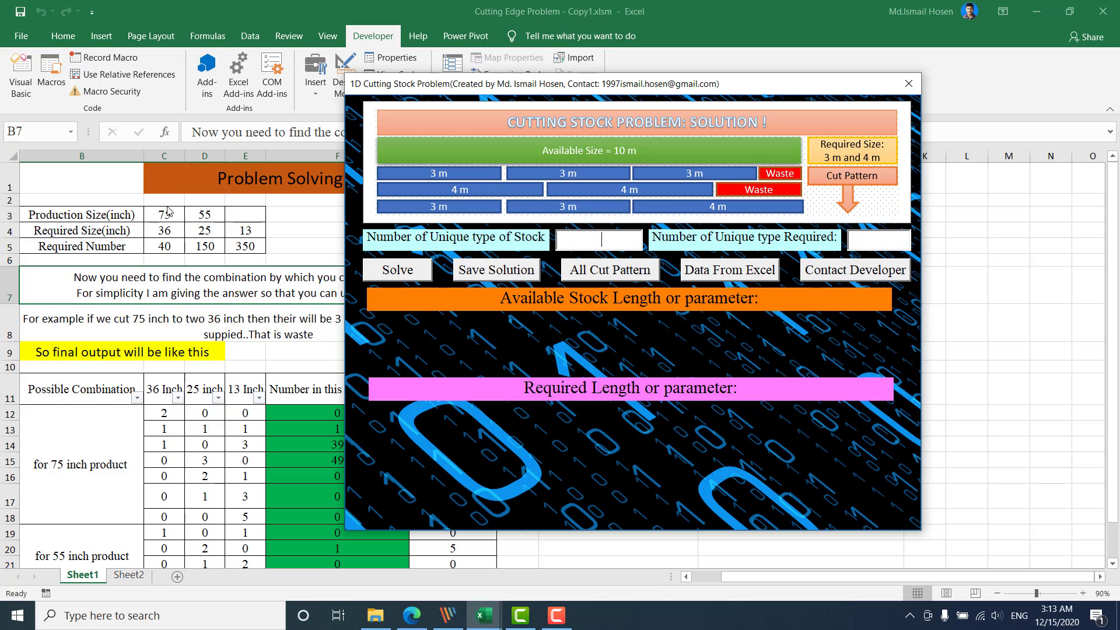
Enter 2 unique stock types with lengths 75 and 55, and 3 required types with lengths 36, 25 and 13.
{"action": "type", "text": "2"}
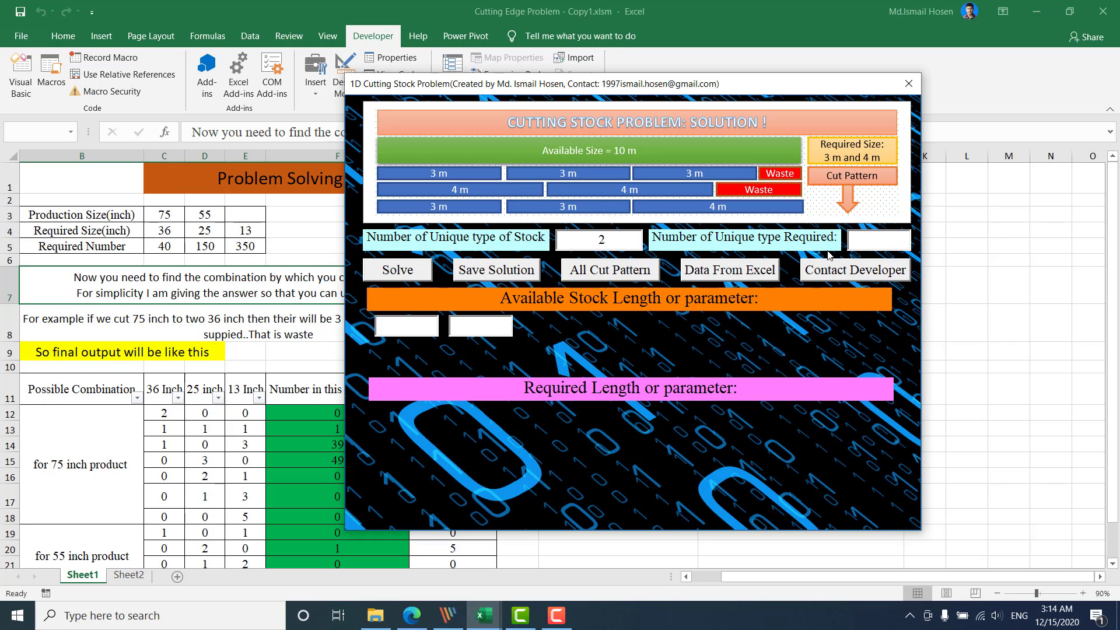
{"action": "type", "text": "3"}
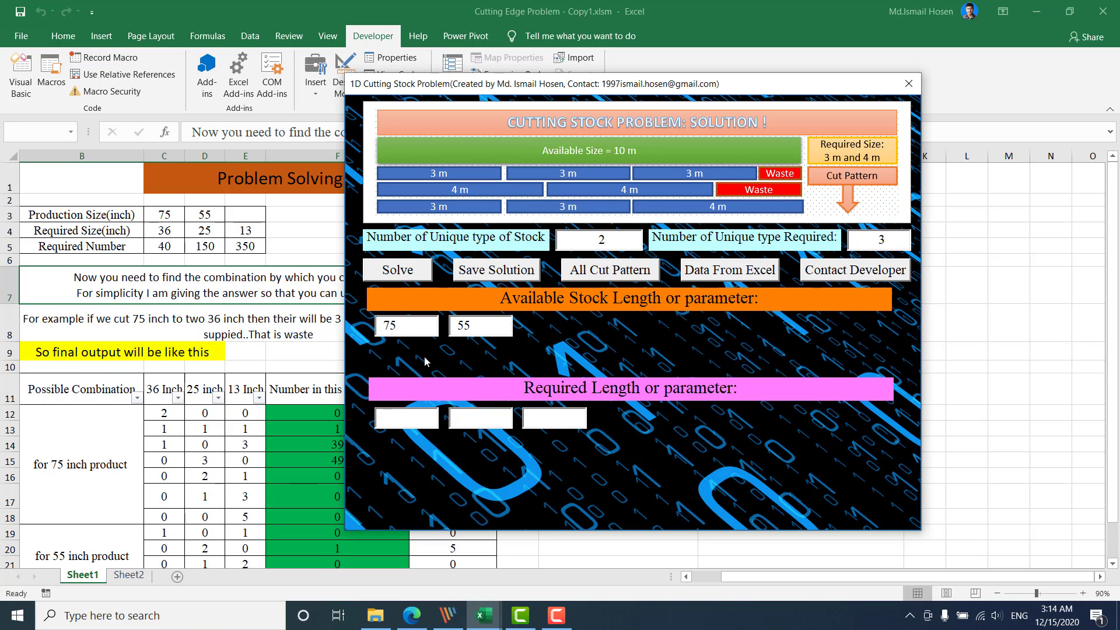
{"action": "type", "text": "13"}
Try the form's Save Solution, All Cut Pattern and Data From Excel commands, moving the form clear of the combination table.
{"action": "left_click", "coordinate": [507, 273]}
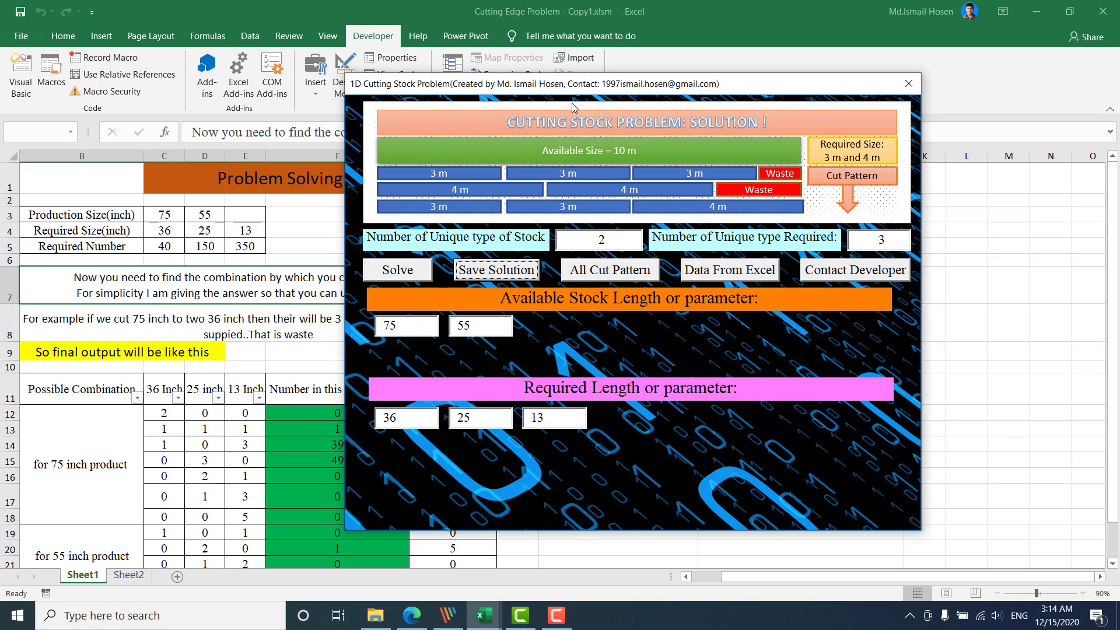
{"action": "left_click_drag", "start_coordinate": [578, 90], "coordinate": [673, 81]}
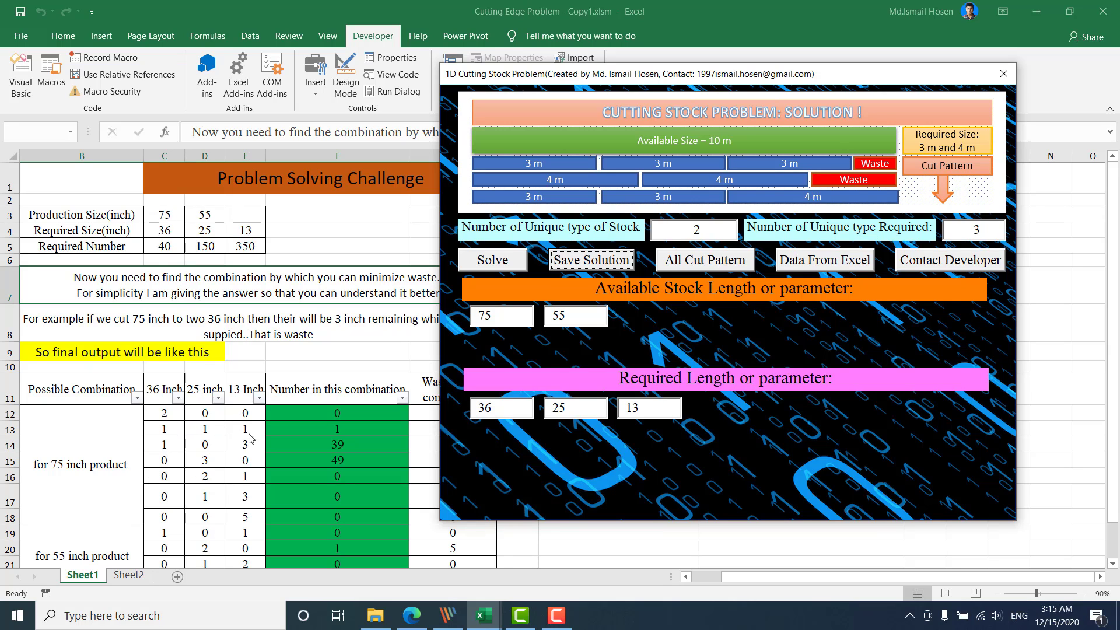
{"action": "left_click", "coordinate": [675, 263]}
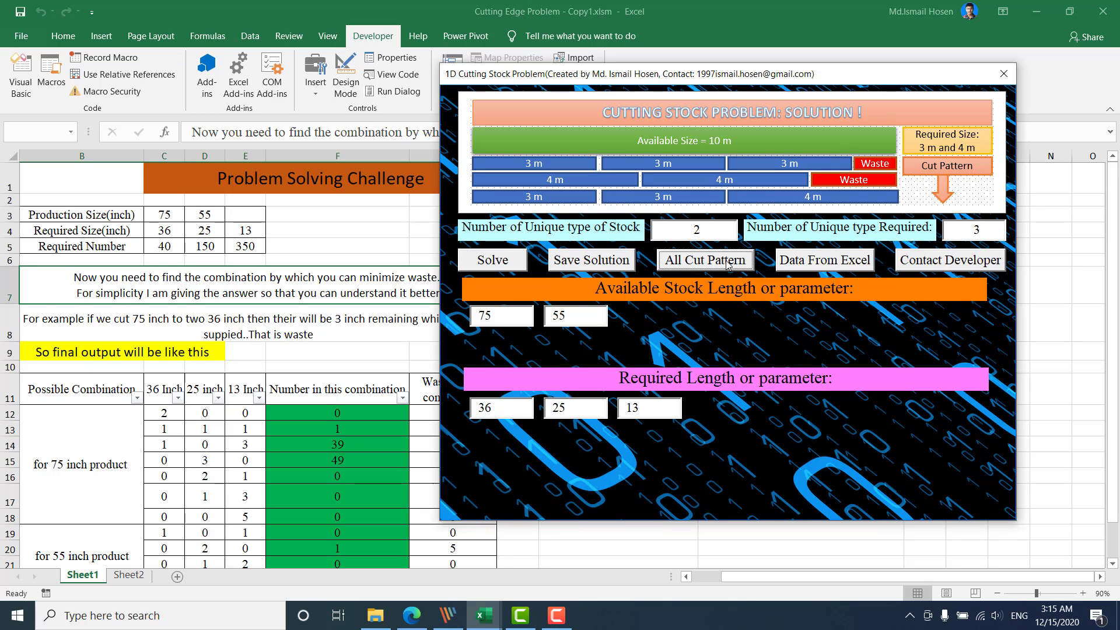
{"action": "left_click", "coordinate": [813, 264]}
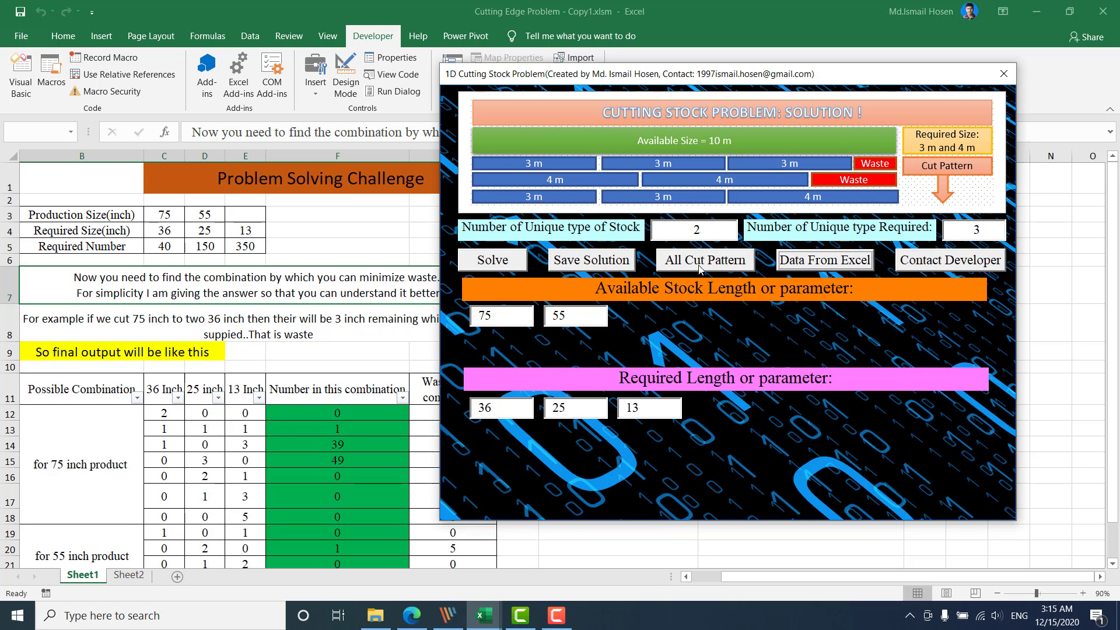
Set the number of unique stock types to 15 and dismiss the notice.
{"action": "left_click", "coordinate": [707, 229]}
{"action": "double_click", "coordinate": [692, 228]}
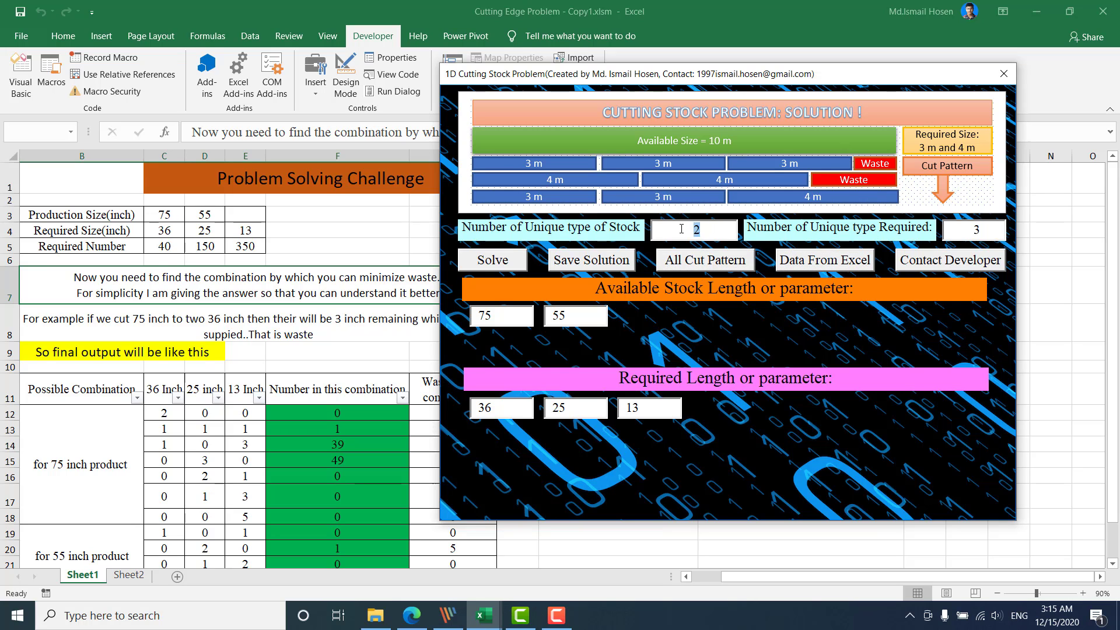
{"action": "type", "text": "15"}
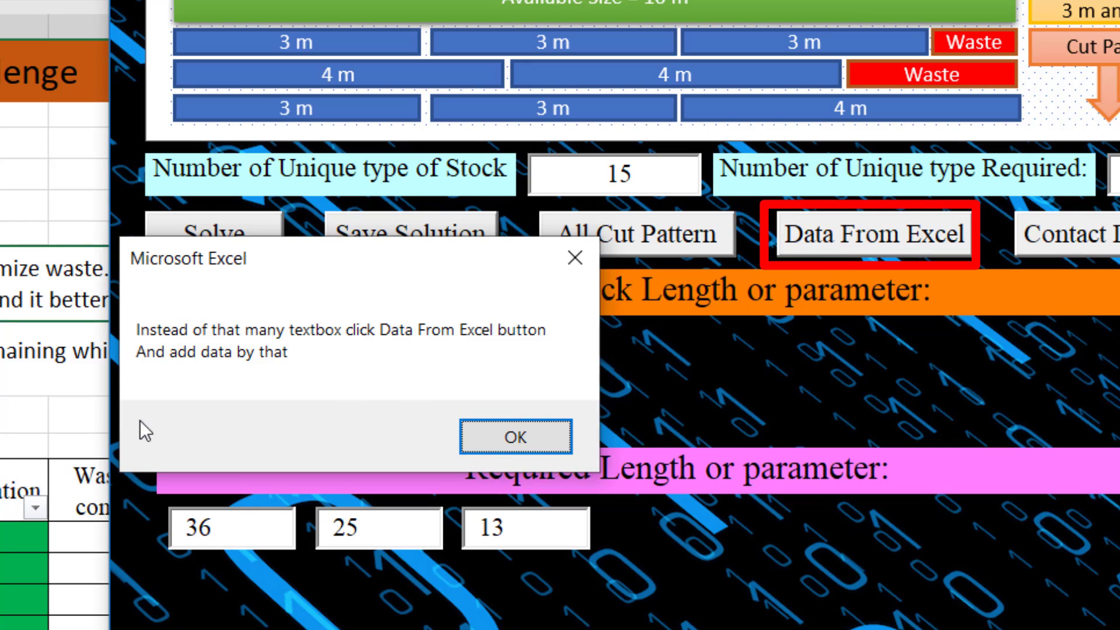
{"action": "left_click", "coordinate": [533, 439]}
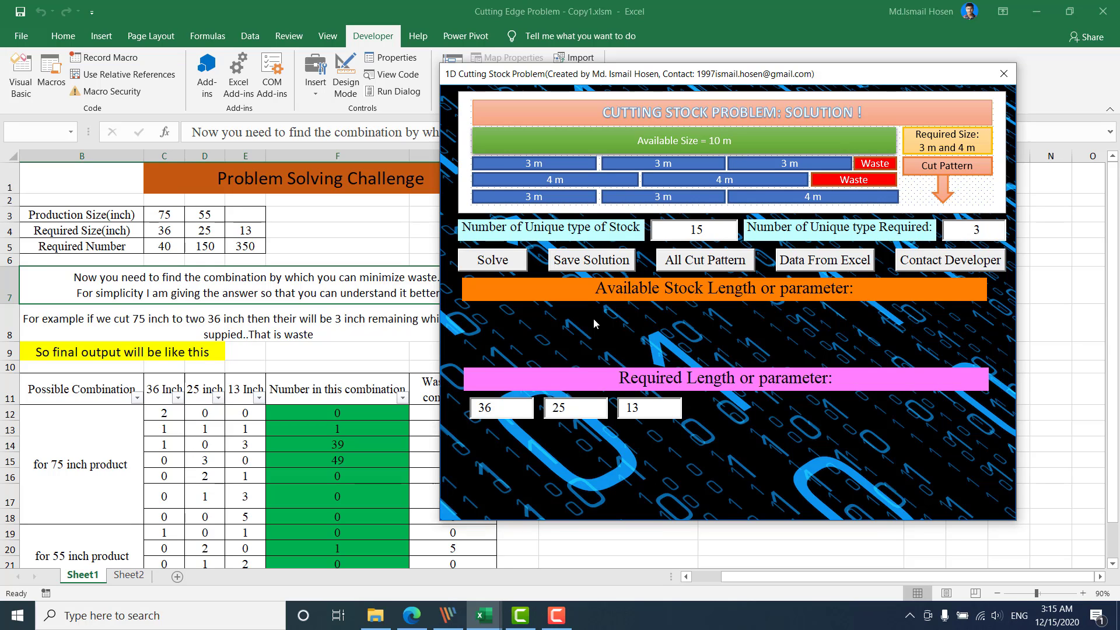
Change the number of unique stock types to 14, return it to 15, and dismiss the notice again.
{"action": "key", "text": "BackSpace"}
{"action": "type", "text": "4"}
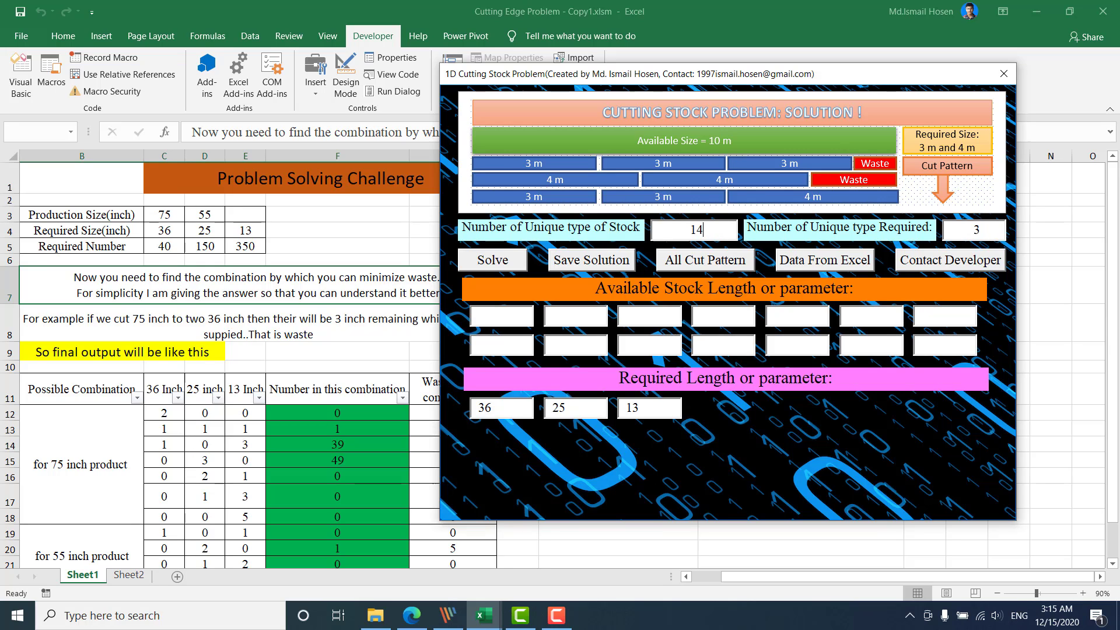
{"action": "key", "text": "BackSpace"}
{"action": "type", "text": "5"}
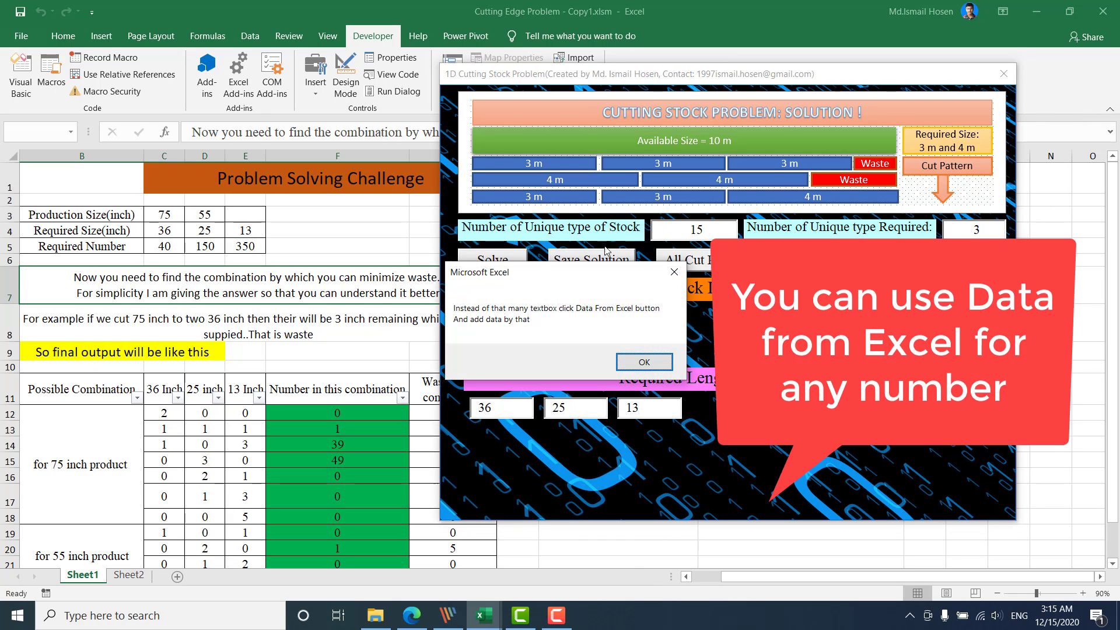
{"action": "left_click", "coordinate": [649, 365]}
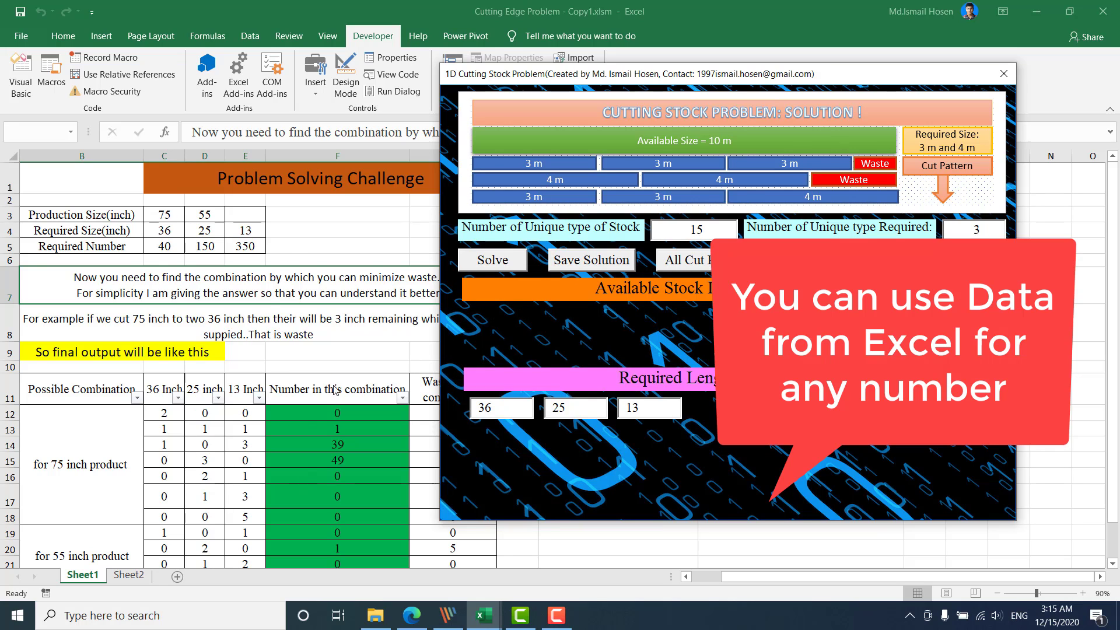